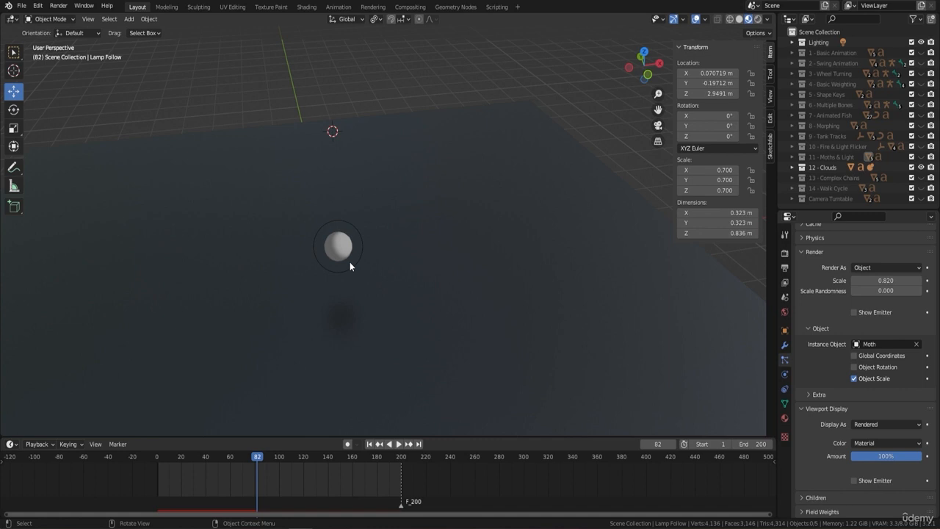
Add a Ball metaball at the 3D cursor and delete it again
{"action": "scroll", "coordinate": [335, 257], "scroll_direction": "up", "scroll_amount": 2}
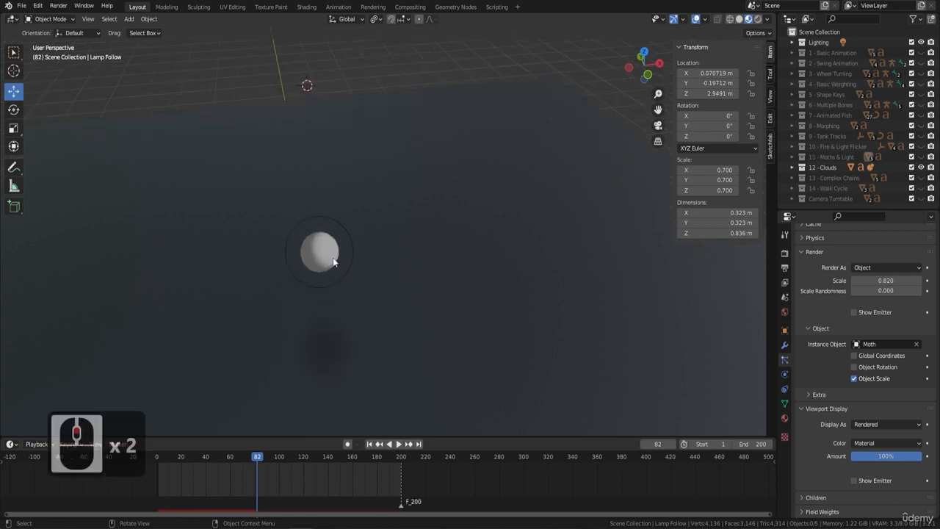
{"action": "middle_click_drag", "start_coordinate": [356, 249], "coordinate": [385, 246], "text": "shift"}
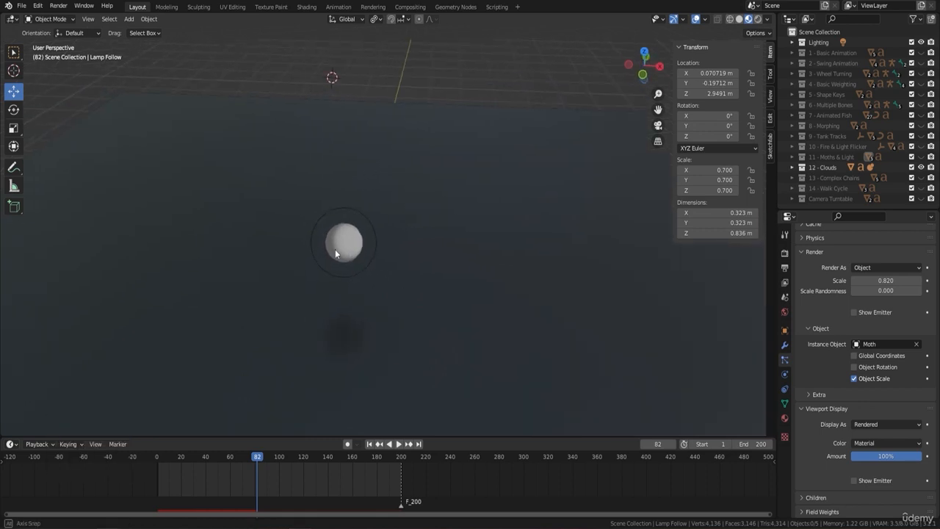
{"action": "key", "text": "shift+a"}
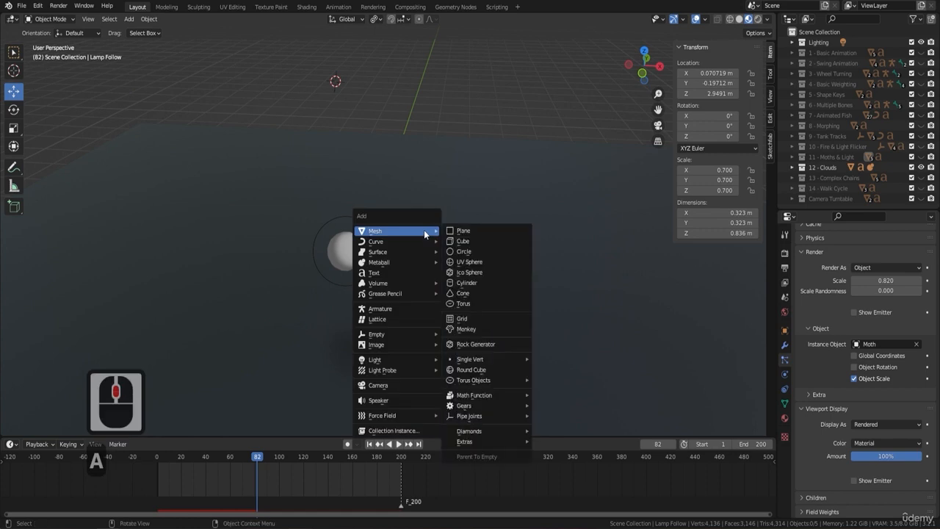
{"action": "mouse_move", "coordinate": [392, 263]}
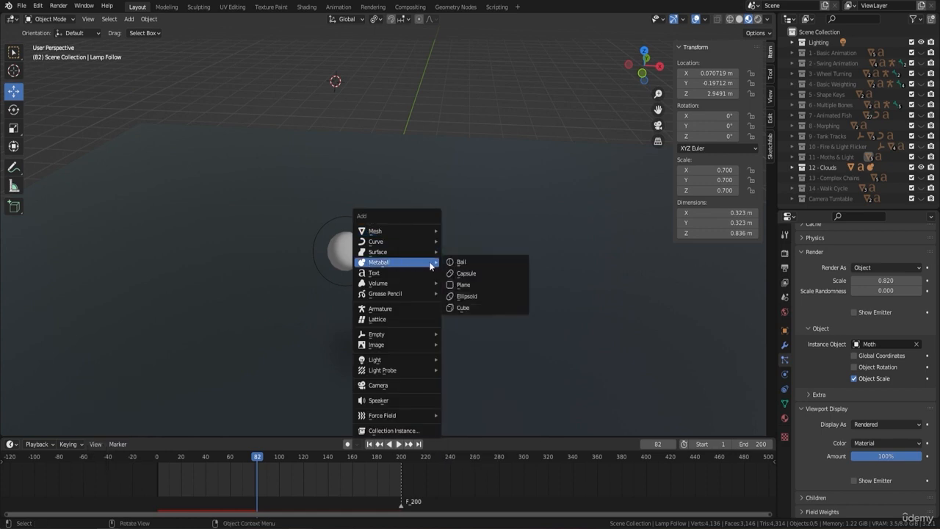
{"action": "left_click", "coordinate": [473, 263]}
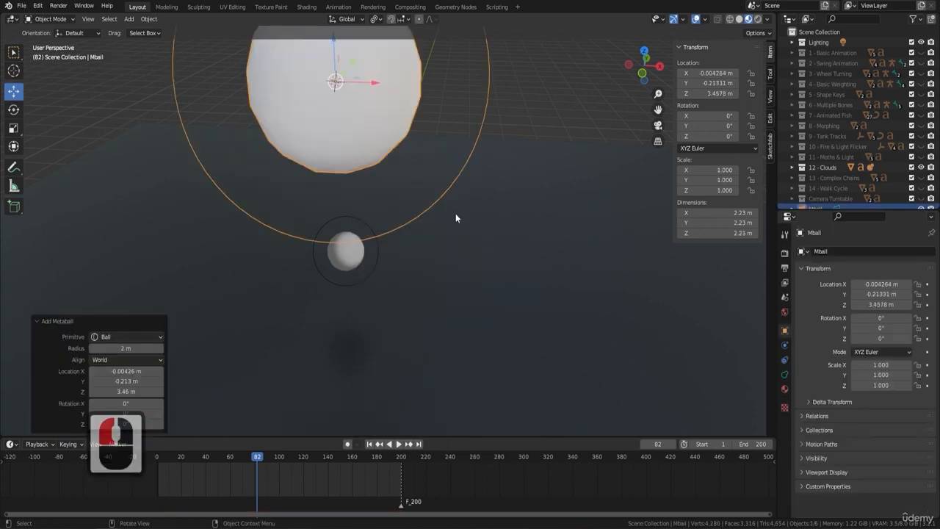
{"action": "scroll", "coordinate": [492, 162], "scroll_direction": "down", "scroll_amount": 4}
{"action": "middle_click_drag", "start_coordinate": [404, 188], "coordinate": [377, 157]}
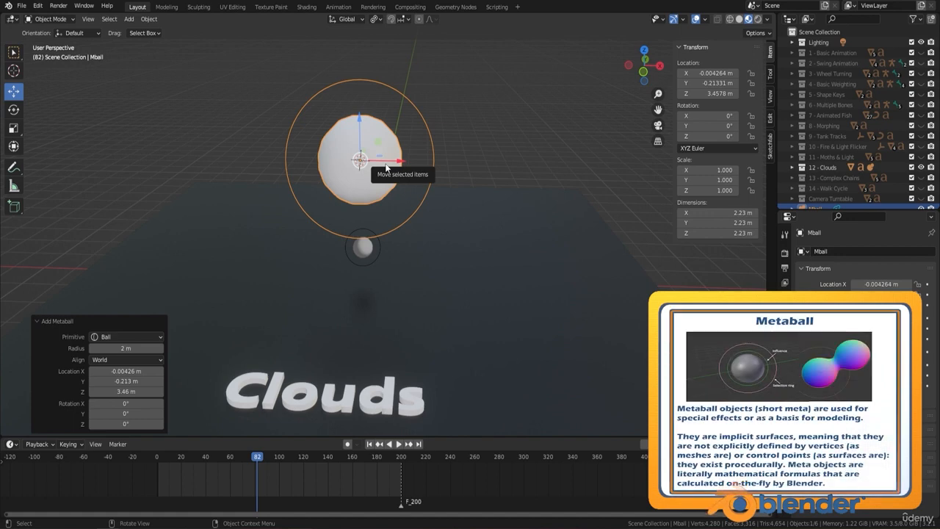
{"action": "key", "text": "Delete"}
Move the small Cloud metaball about -2.98 m along the X axis
{"action": "scroll", "coordinate": [381, 231], "scroll_direction": "up", "scroll_amount": 3}
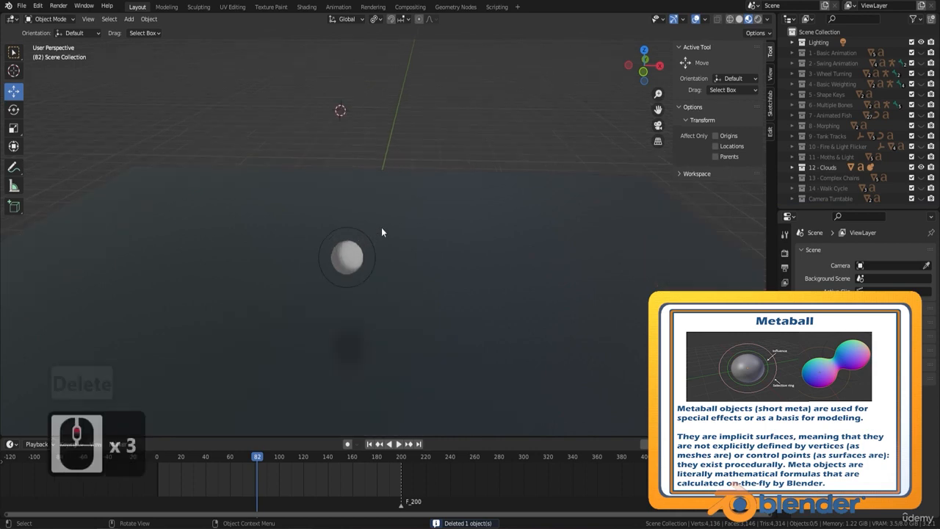
{"action": "left_click", "coordinate": [344, 261]}
{"action": "scroll", "coordinate": [382, 262], "scroll_direction": "down", "scroll_amount": 3}
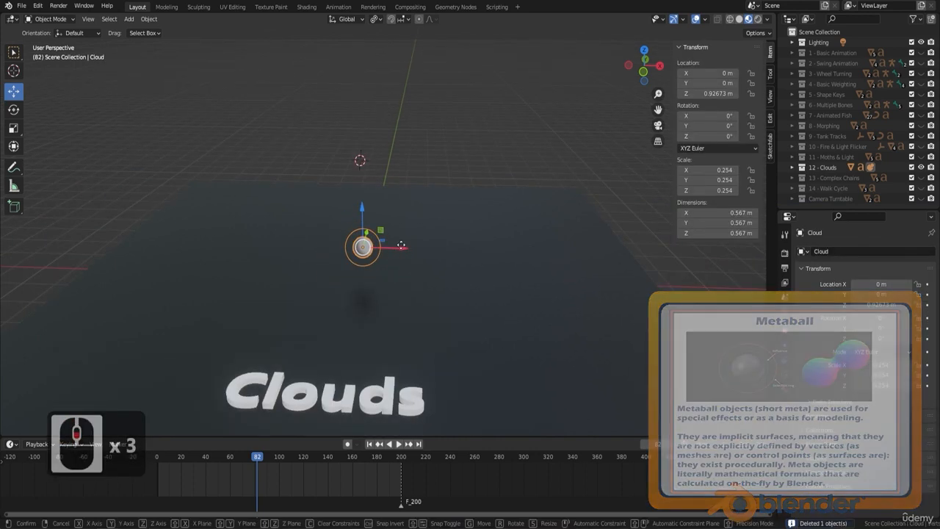
{"action": "key", "text": "g"}
{"action": "key", "text": "x"}
{"action": "left_click", "coordinate": [302, 240]}
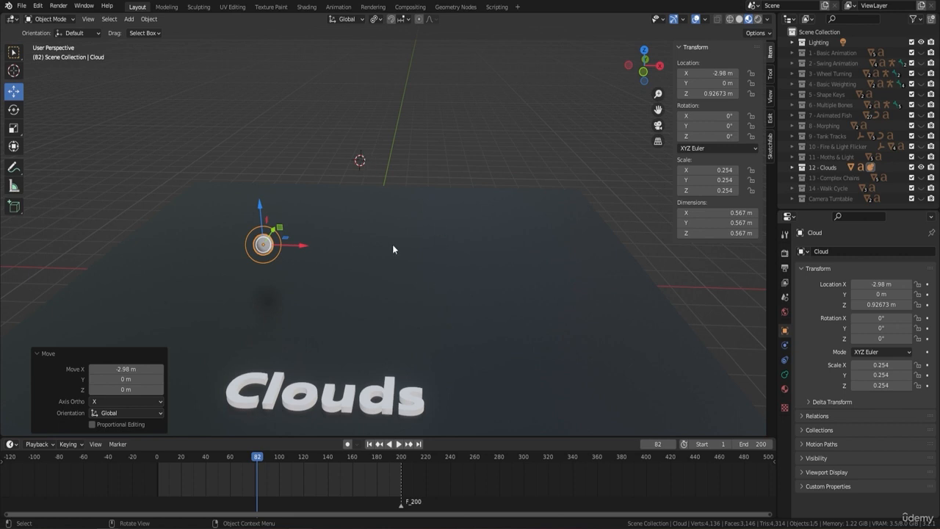
Add a mesh plane at the 3D cursor and lower it about 2.65 m along Z
{"action": "key", "text": "shift+a"}
{"action": "mouse_move", "coordinate": [367, 214]}
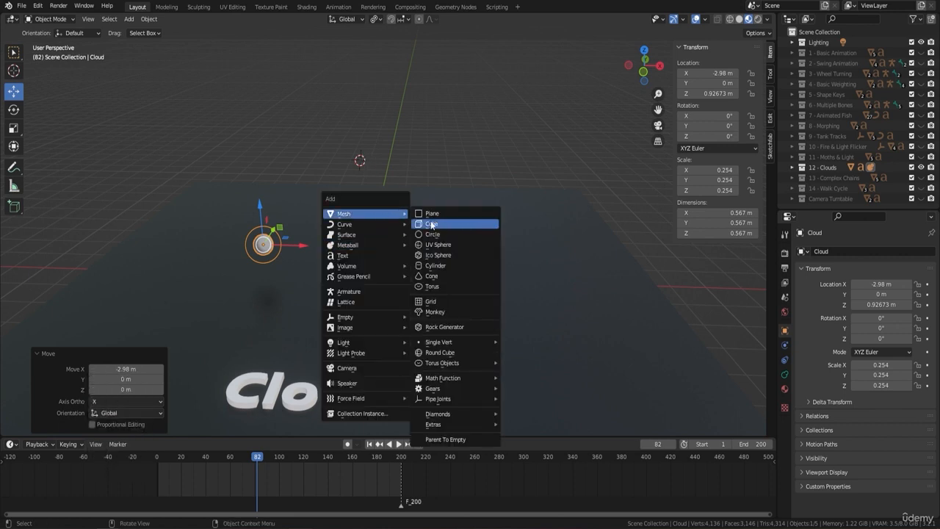
{"action": "left_click", "coordinate": [433, 212]}
{"action": "left_click_drag", "start_coordinate": [359, 127], "coordinate": [400, 268]}
Scale the new plane down uniformly to about 0.459
{"action": "scroll", "coordinate": [402, 279], "scroll_direction": "up", "scroll_amount": 2}
{"action": "scroll", "coordinate": [433, 251], "scroll_direction": "up", "scroll_amount": 2}
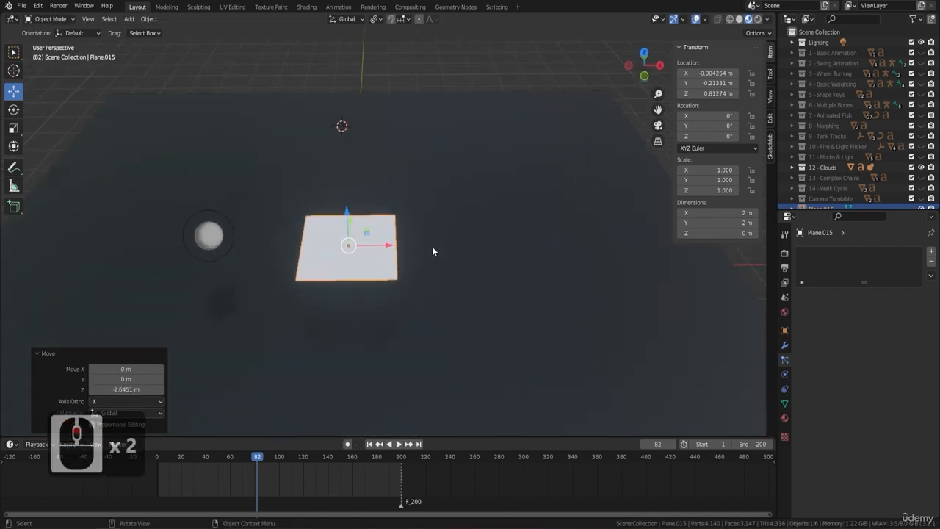
{"action": "key", "text": "s"}
{"action": "left_click", "coordinate": [421, 239]}
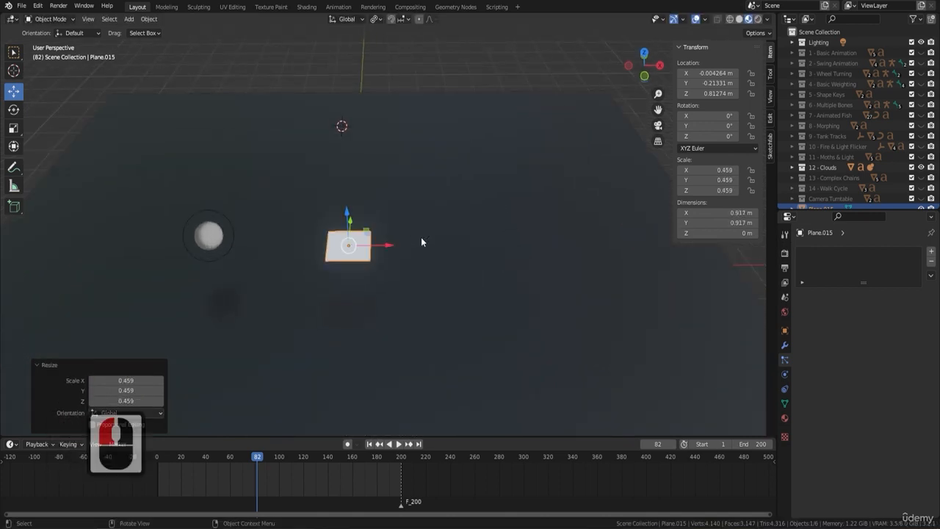
{"action": "middle_click_drag", "start_coordinate": [422, 238], "coordinate": [410, 229]}
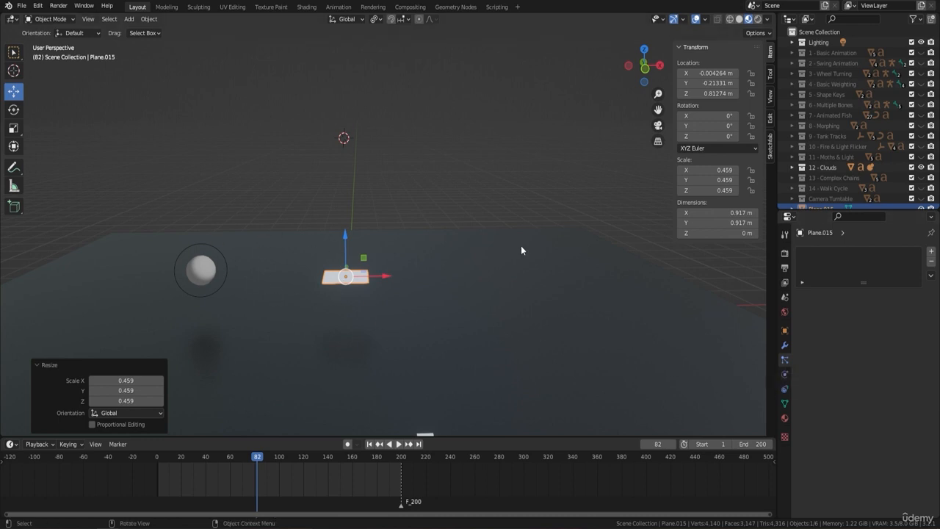
Rename the new plane as Smoke Emitter and move it into the 12 - Clouds collection
{"action": "key", "text": "F9"}
{"action": "scroll", "coordinate": [837, 180], "scroll_direction": "down", "scroll_amount": 3}
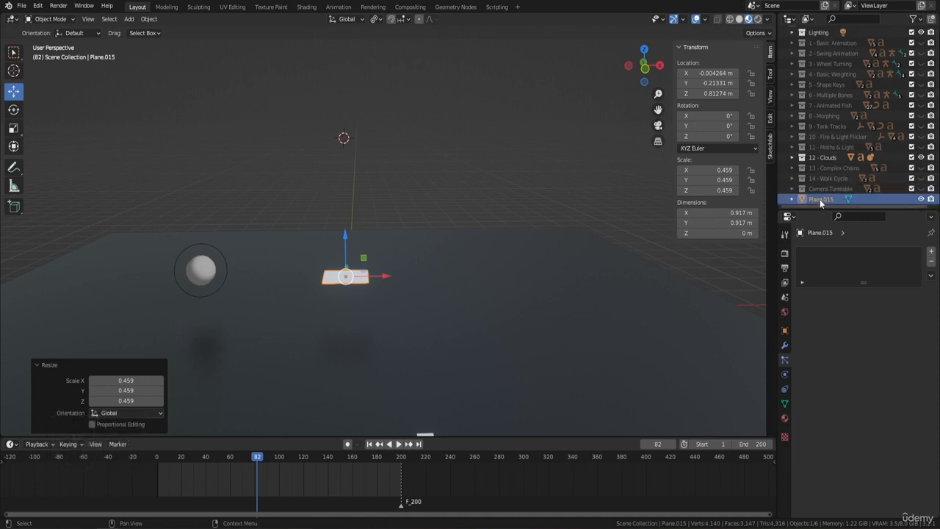
{"action": "left_click", "coordinate": [819, 199]}
{"action": "double_click", "coordinate": [819, 199]}
{"action": "type", "text": "Emitter"}
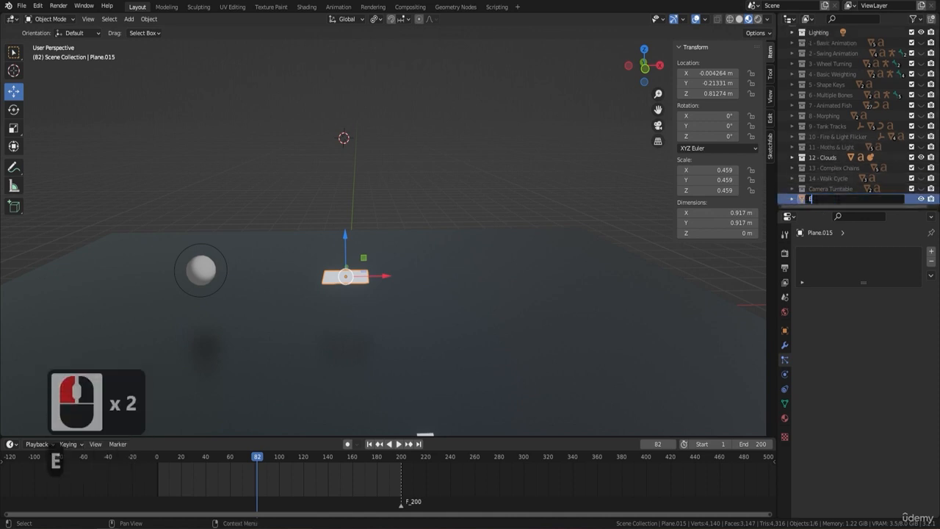
{"action": "key", "text": "Return"}
{"action": "double_click", "coordinate": [821, 202]}
{"action": "left_click", "coordinate": [821, 202]}
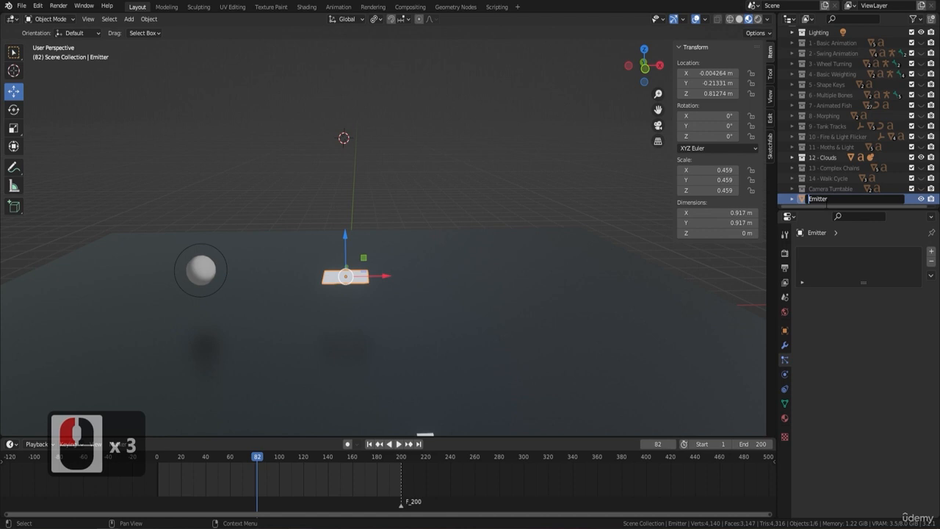
{"action": "type", "text": "Smoke"}
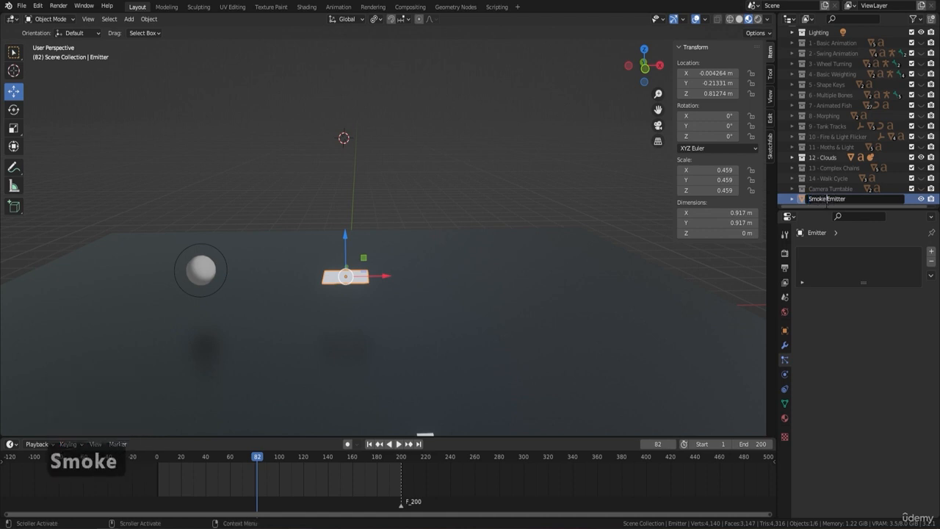
{"action": "key", "text": "Return"}
{"action": "left_click_drag", "start_coordinate": [833, 198], "coordinate": [831, 161]}
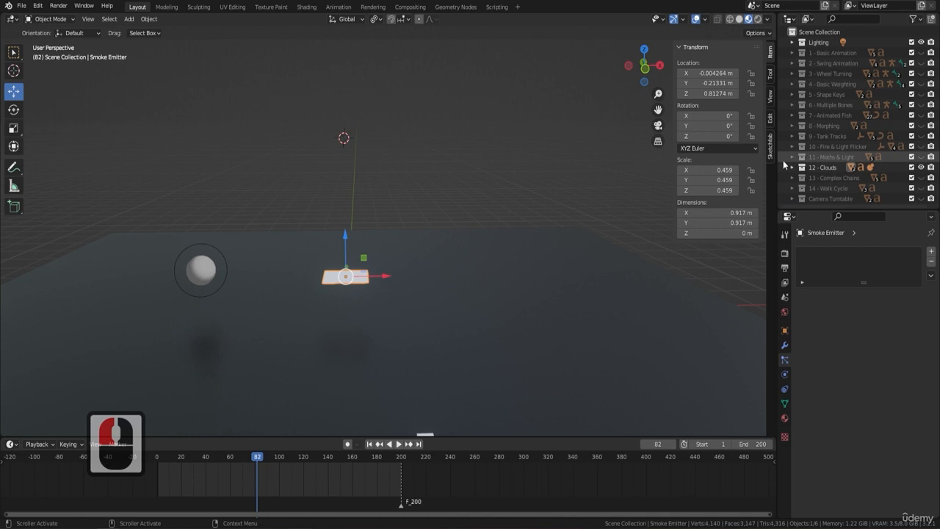
{"action": "left_click", "coordinate": [203, 270]}
{"action": "left_click", "coordinate": [334, 266]}
{"action": "scroll", "coordinate": [335, 265], "scroll_direction": "down", "scroll_amount": 2}
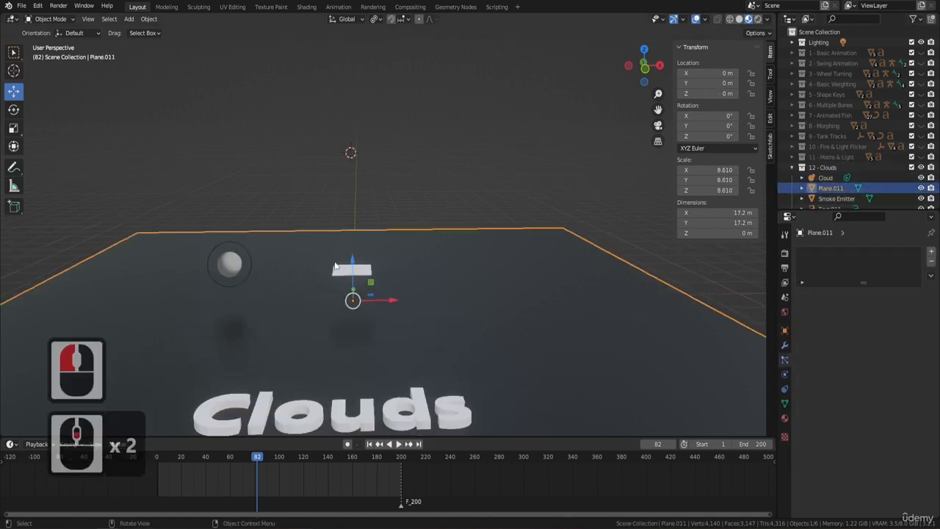
{"action": "scroll", "coordinate": [334, 265], "scroll_direction": "down", "scroll_amount": 5}
{"action": "scroll", "coordinate": [384, 282], "scroll_direction": "up", "scroll_amount": 8}
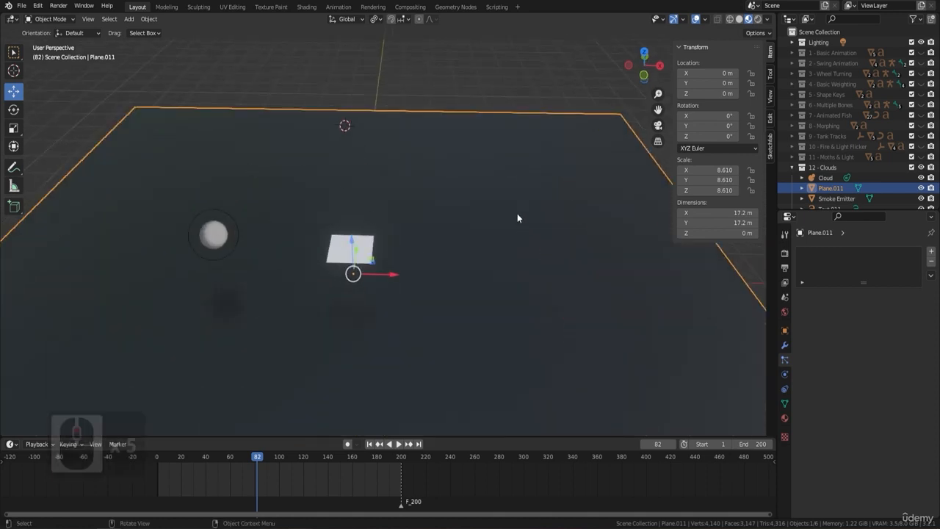
Add a particle system to the Smoke Emitter plane and name it Smoke
{"action": "left_click", "coordinate": [344, 248]}
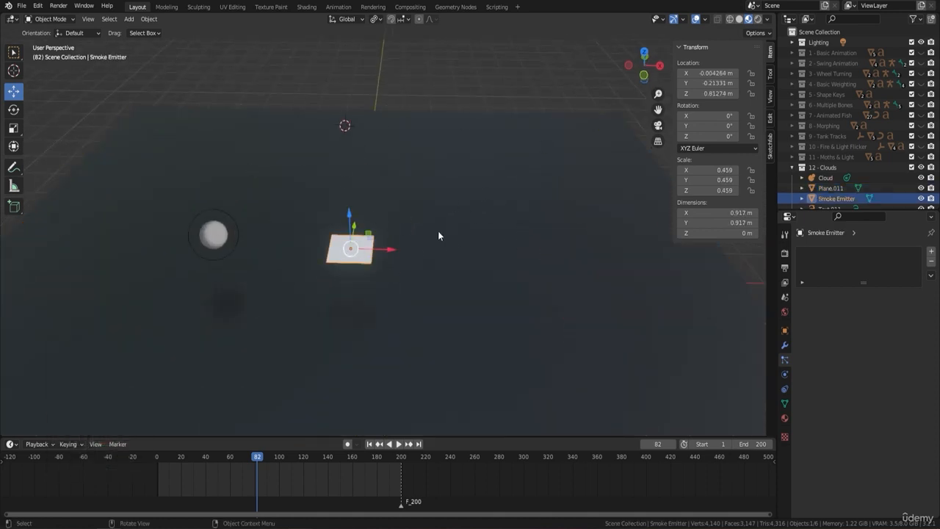
{"action": "key", "text": "F9"}
{"action": "left_click", "coordinate": [931, 253]}
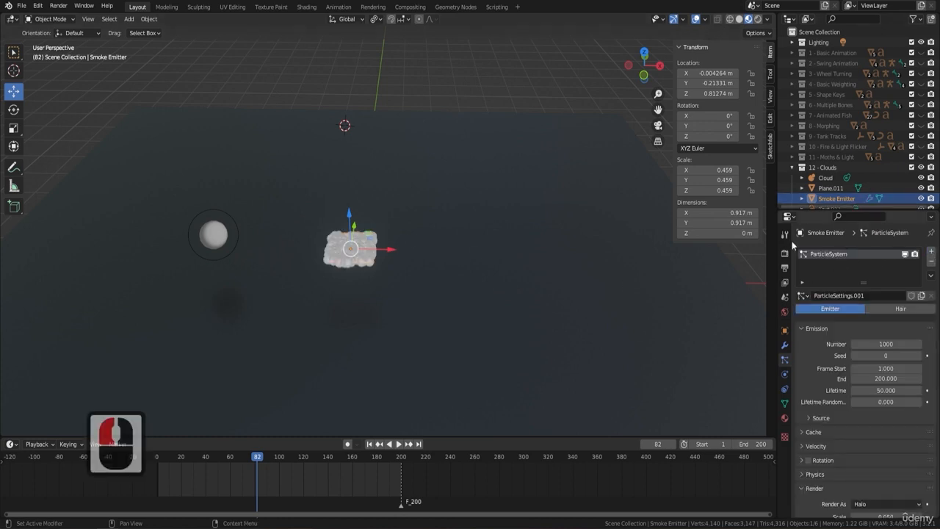
{"action": "double_click", "coordinate": [850, 254]}
{"action": "type", "text": "Smoke"}
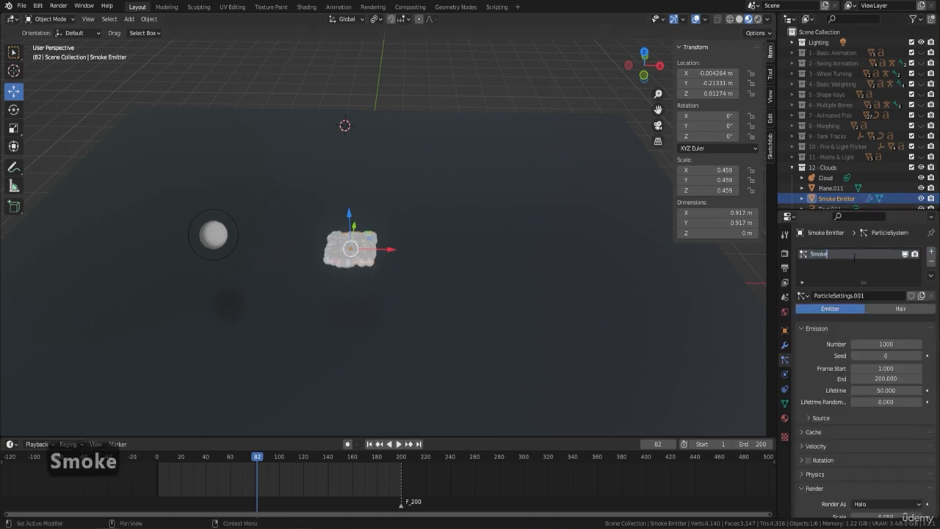
{"action": "key", "text": "Return"}
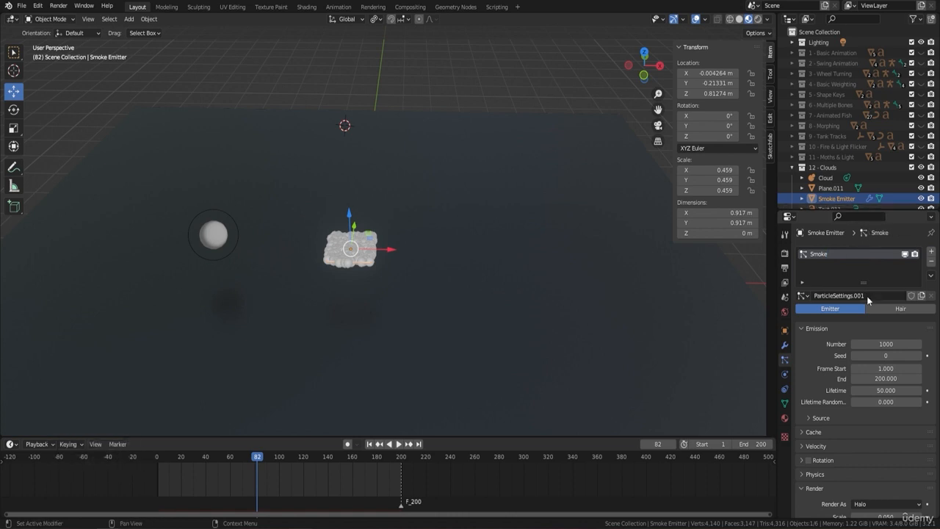
Rename the particle settings as Smoke and enable their fake user
{"action": "double_click", "coordinate": [844, 295]}
{"action": "type", "text": "Smoke"}
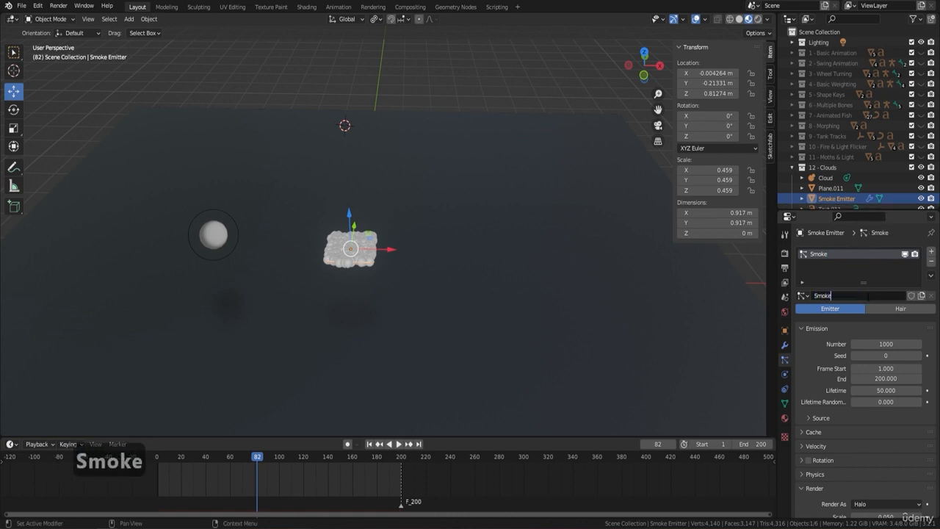
{"action": "key", "text": "Return"}
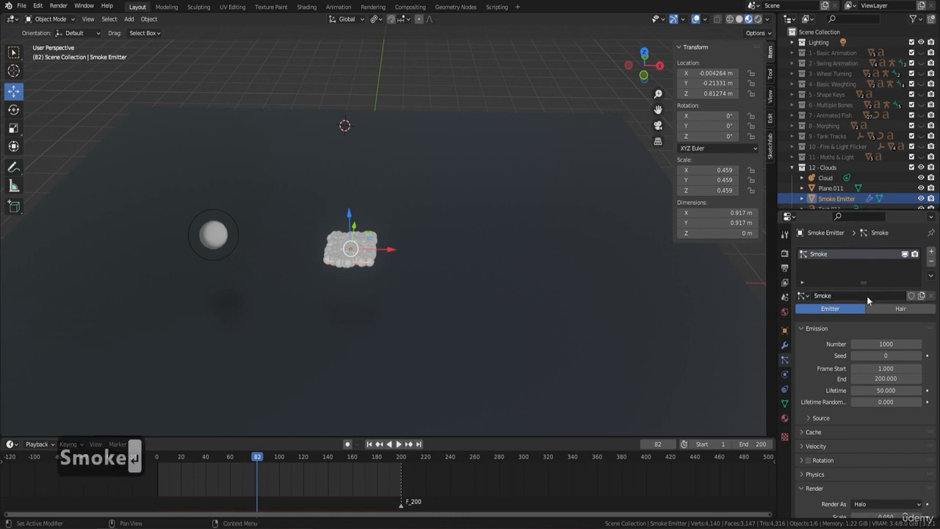
{"action": "left_click", "coordinate": [911, 295]}
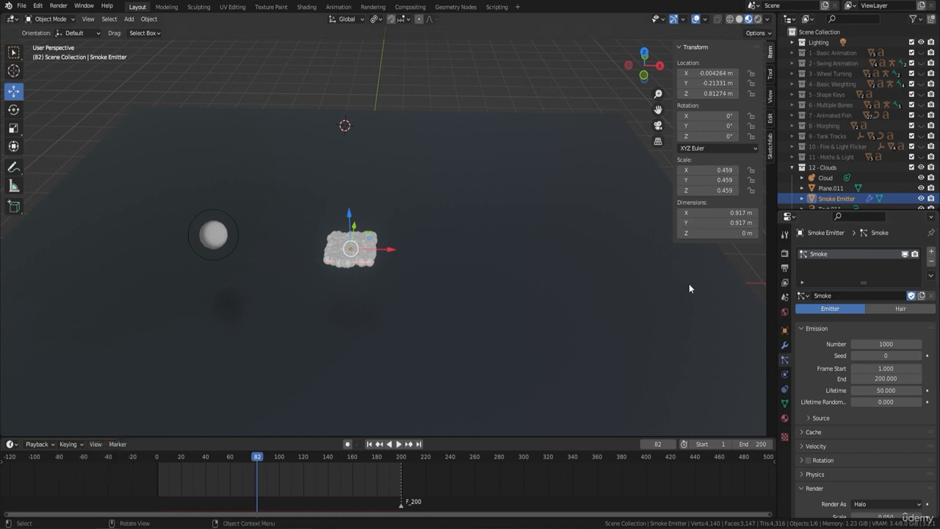
Play the animation and examine up close how the particles leave the emitter
{"action": "key", "text": "space"}
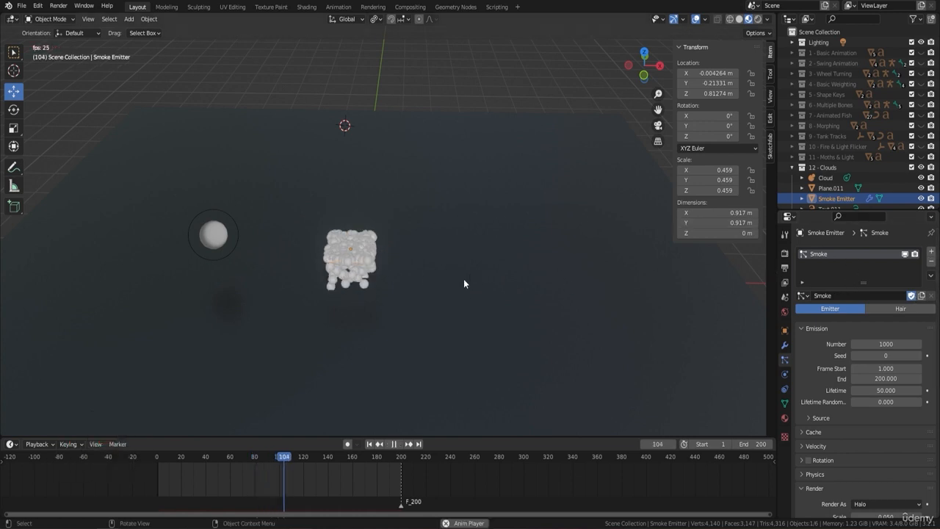
{"action": "scroll", "coordinate": [456, 257], "scroll_direction": "up", "scroll_amount": 3}
{"action": "scroll", "coordinate": [392, 279], "scroll_direction": "up", "scroll_amount": 1}
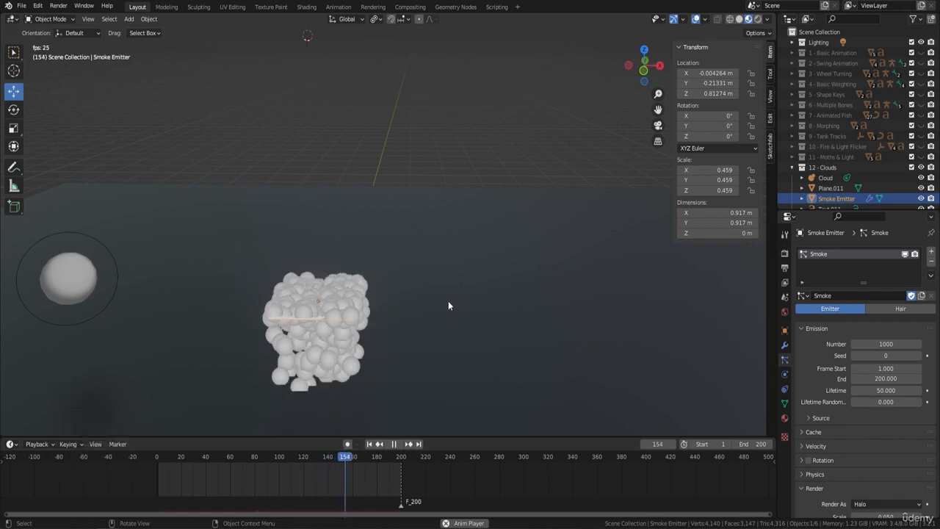
{"action": "key", "text": "space"}
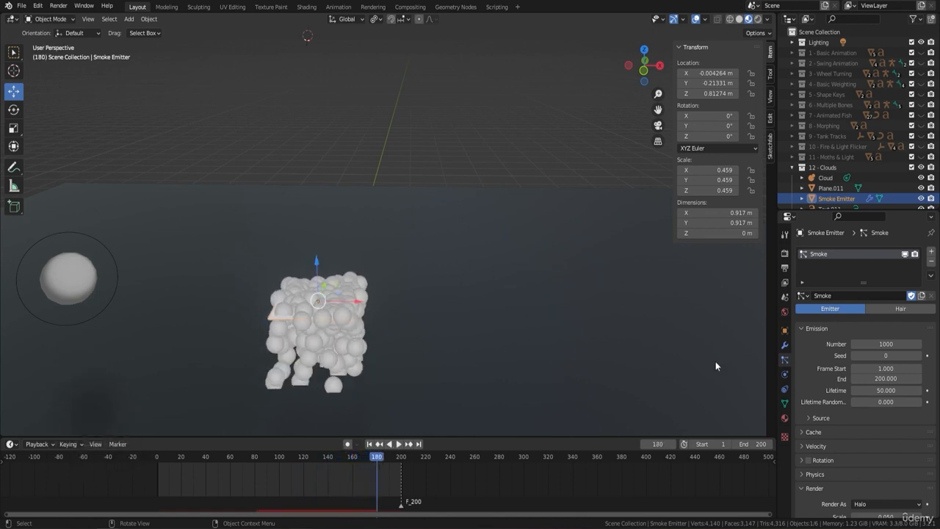
Set the particle emission's Frame Start to -200 and play back the animation to check it
{"action": "left_click", "coordinate": [881, 368]}
{"action": "key", "text": "BackSpace"}
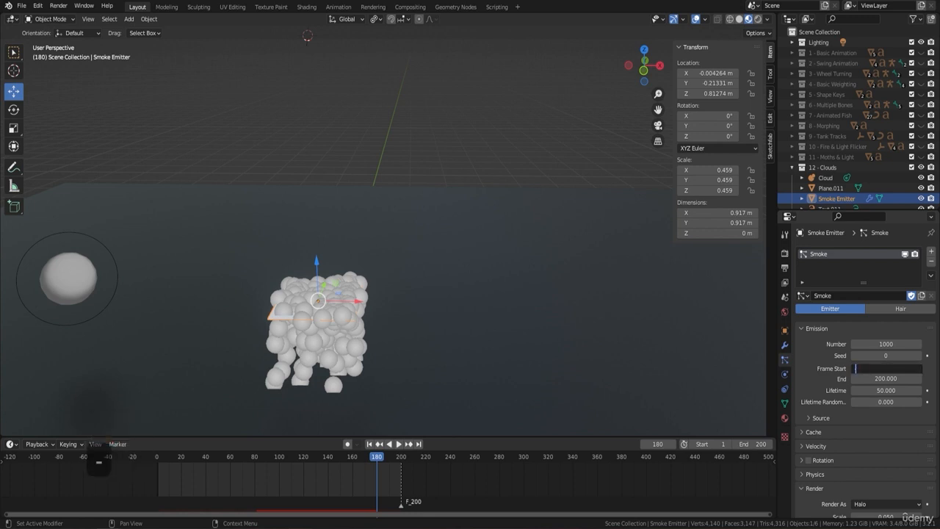
{"action": "type", "text": "-200"}
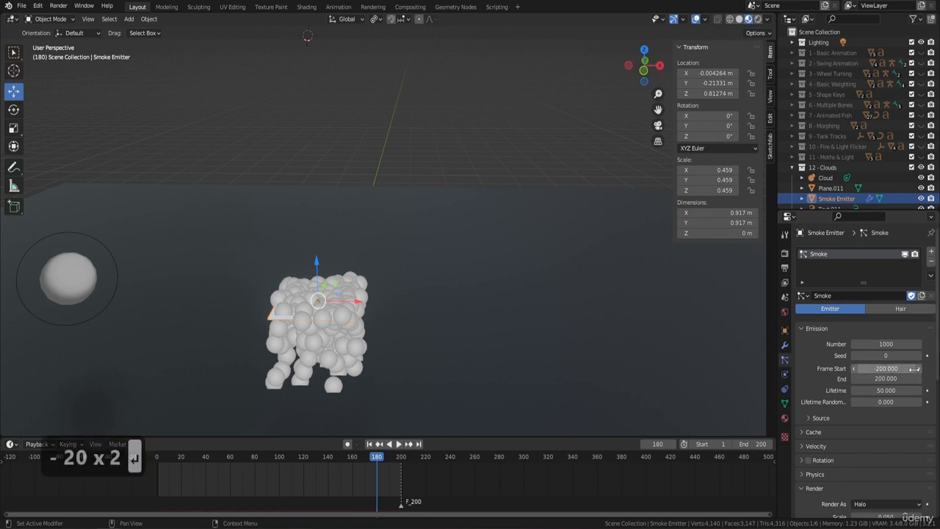
{"action": "key", "text": "Return"}
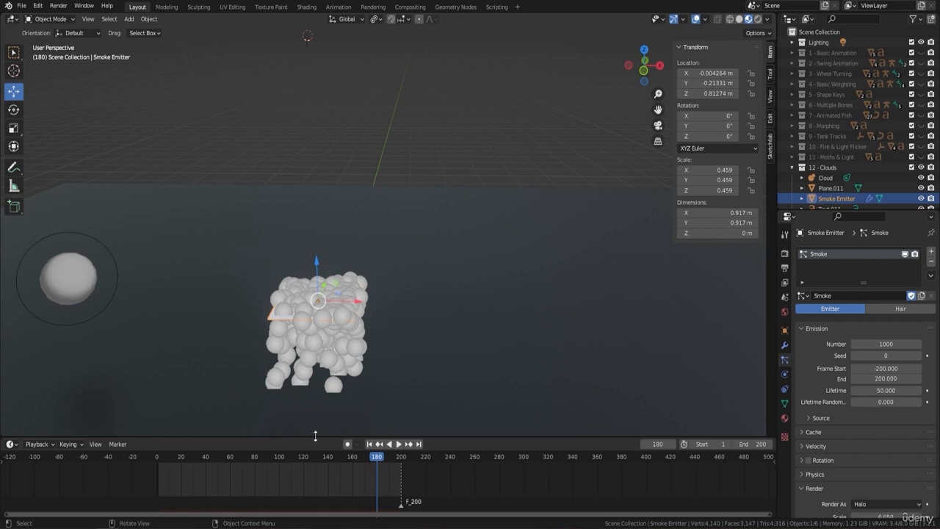
{"action": "key", "text": "space"}
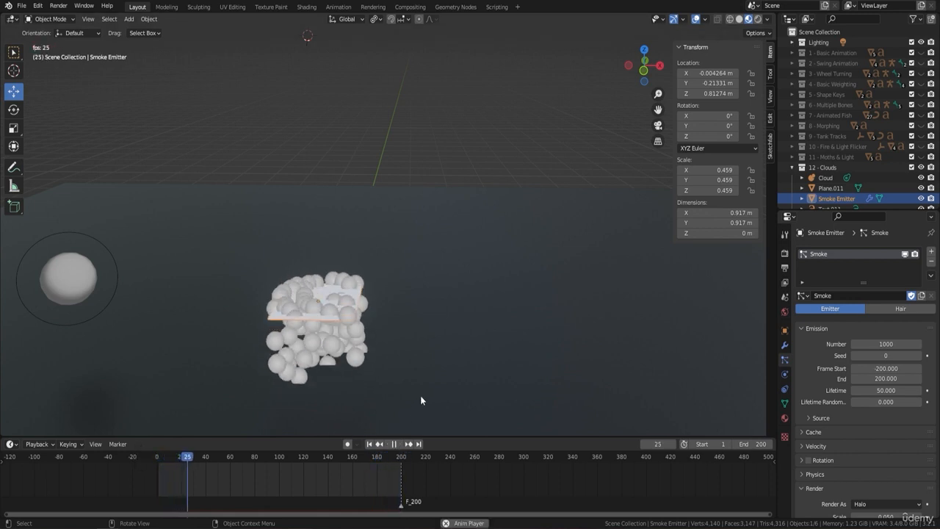
{"action": "key", "text": "space"}
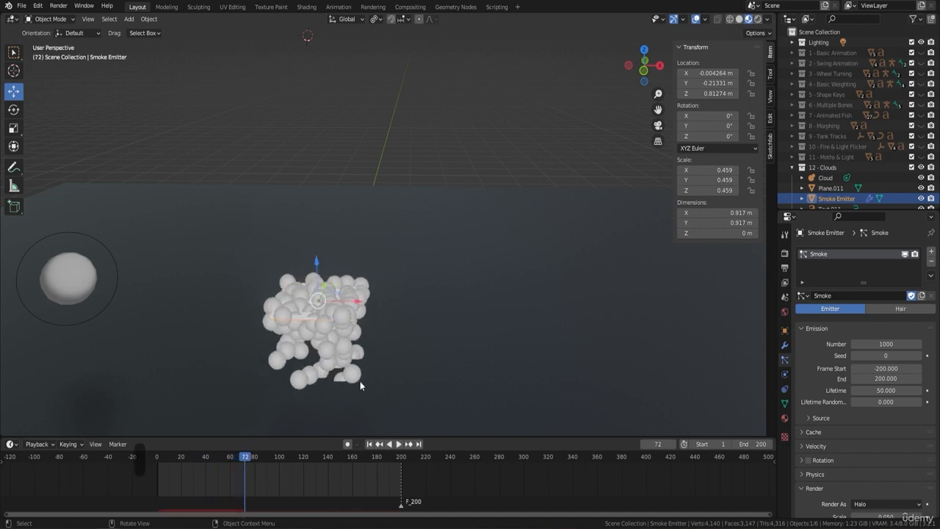
Set the particle emission's Frame Start to 1 and replay the animation from the beginning of the timeline
{"action": "left_click", "coordinate": [885, 367]}
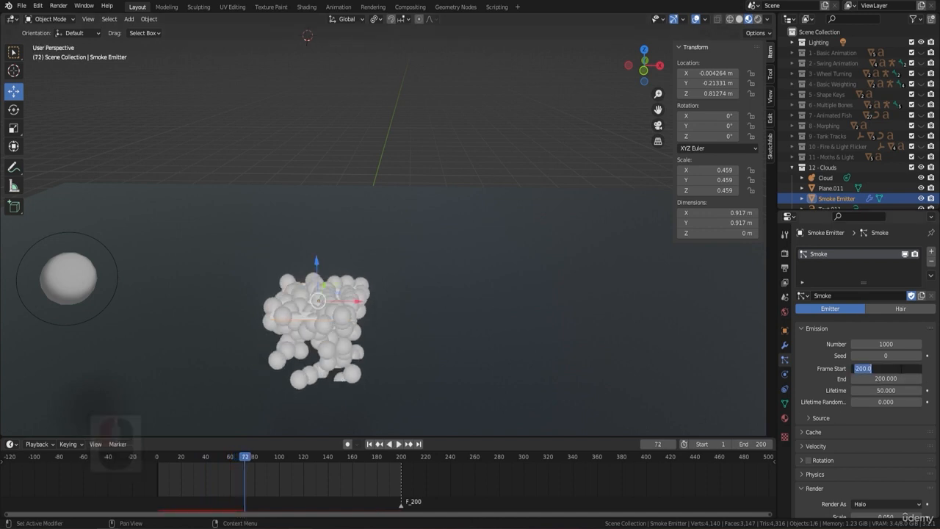
{"action": "type", "text": "1"}
{"action": "key", "text": "Return"}
{"action": "left_click", "coordinate": [398, 444]}
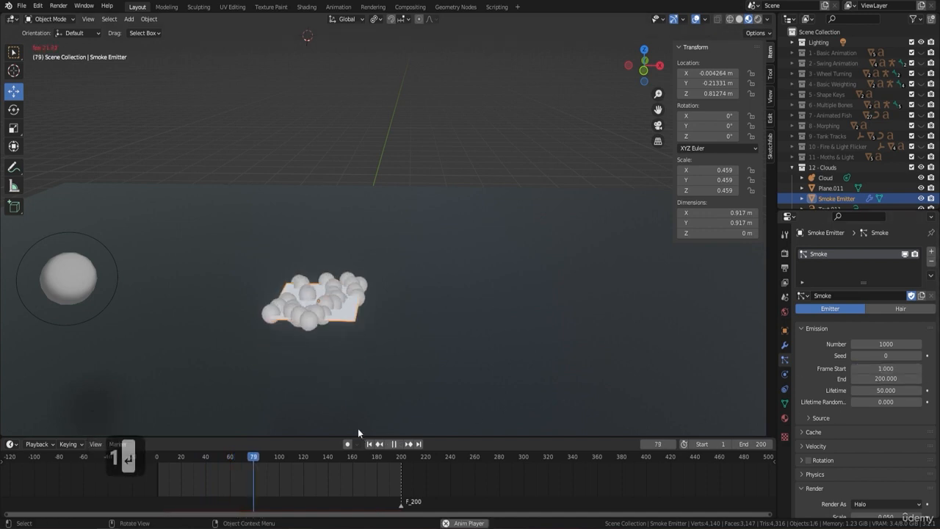
{"action": "key", "text": "space"}
{"action": "left_click_drag", "start_coordinate": [266, 461], "coordinate": [160, 459]}
{"action": "key", "text": "space"}
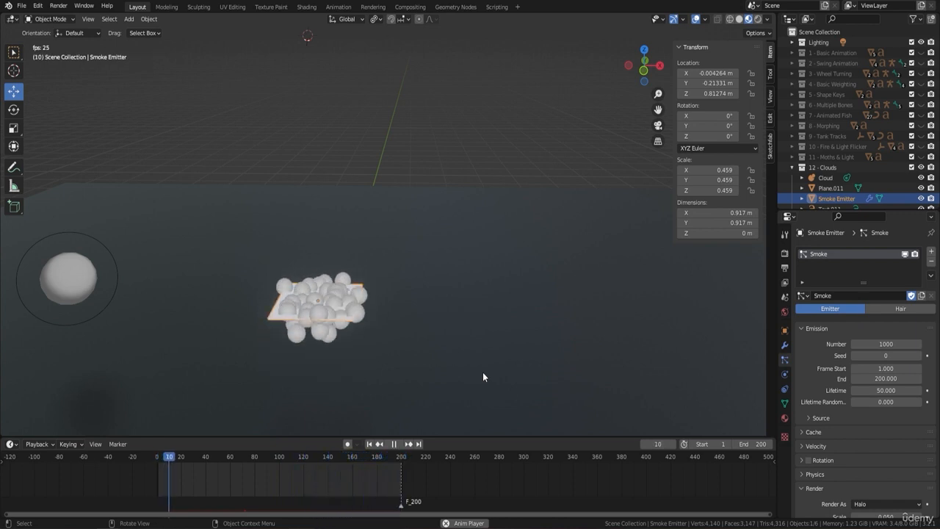
{"action": "key", "text": "space"}
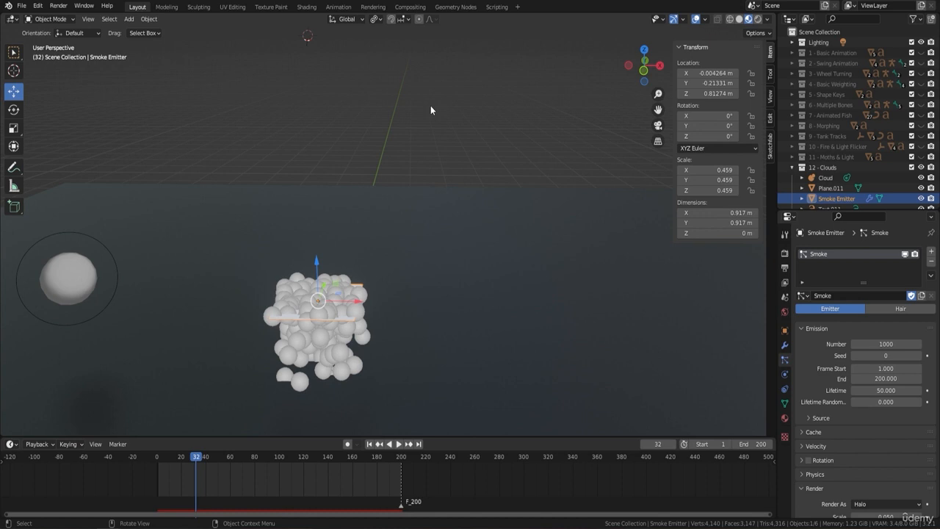
Restore the particle emission's Frame Start to -200
{"action": "left_click", "coordinate": [883, 367]}
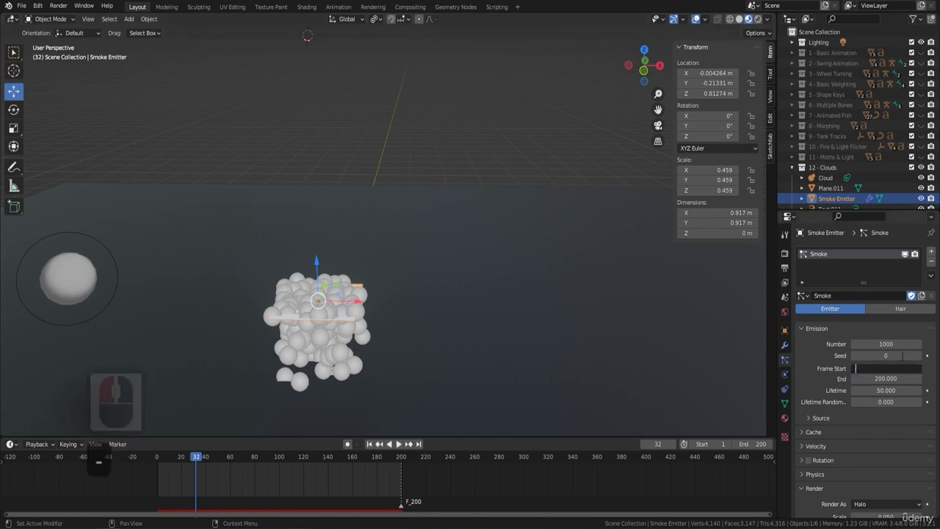
{"action": "type", "text": "-200"}
{"action": "key", "text": "Return"}
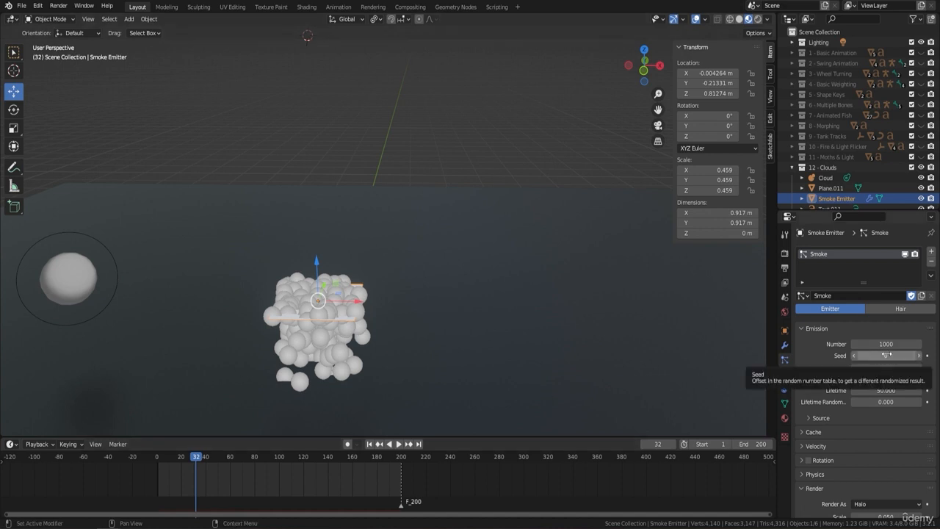
{"action": "key", "text": "F9"}
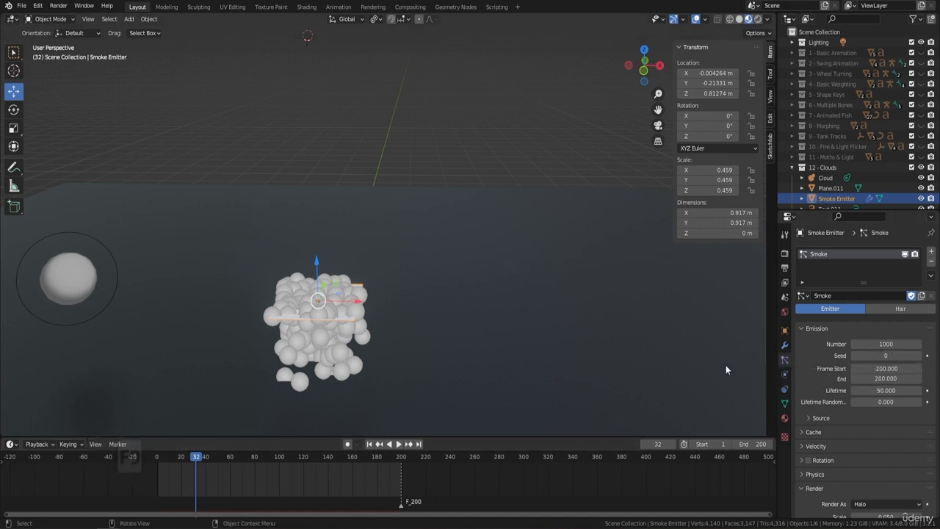
Set the particle Lifetime to 195 with a Lifetime Randomness of 0.116, and play back the animation briefly
{"action": "left_click", "coordinate": [886, 390]}
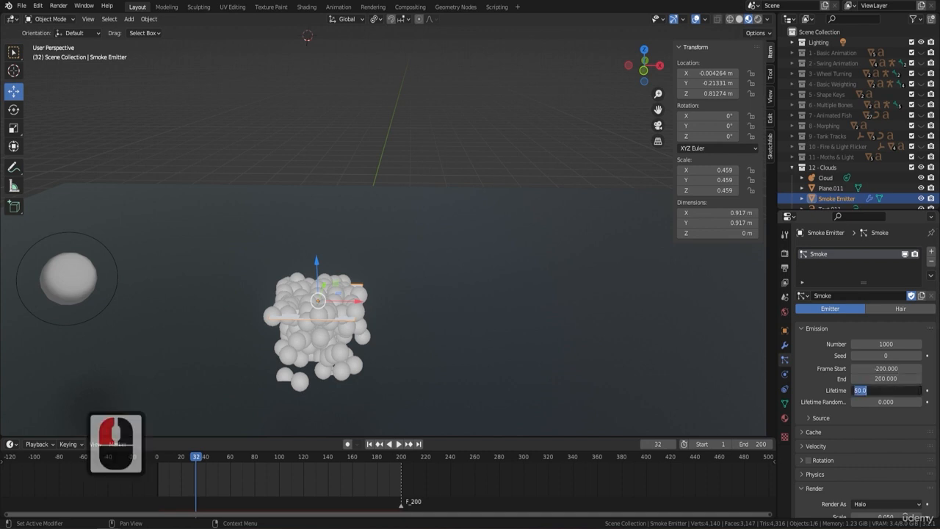
{"action": "type", "text": "195"}
{"action": "key", "text": "Return"}
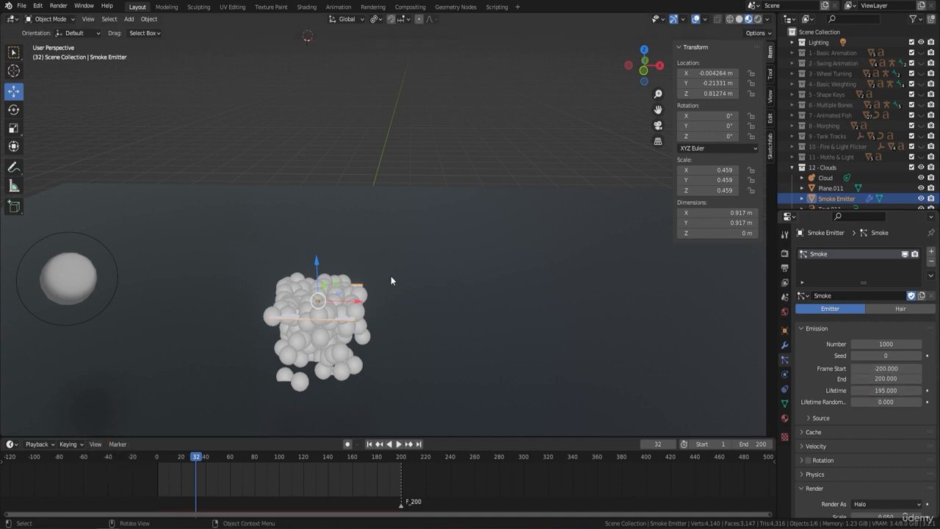
{"action": "key", "text": "F9"}
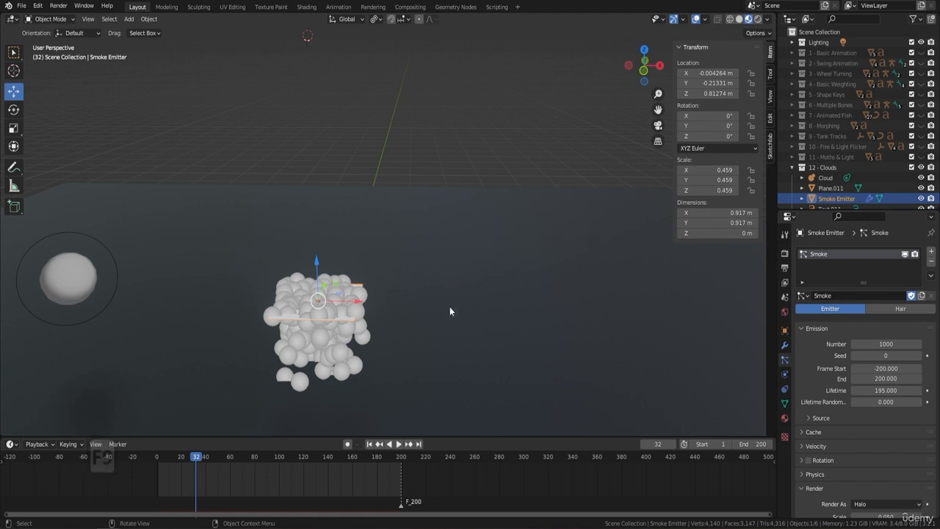
{"action": "left_click", "coordinate": [899, 402]}
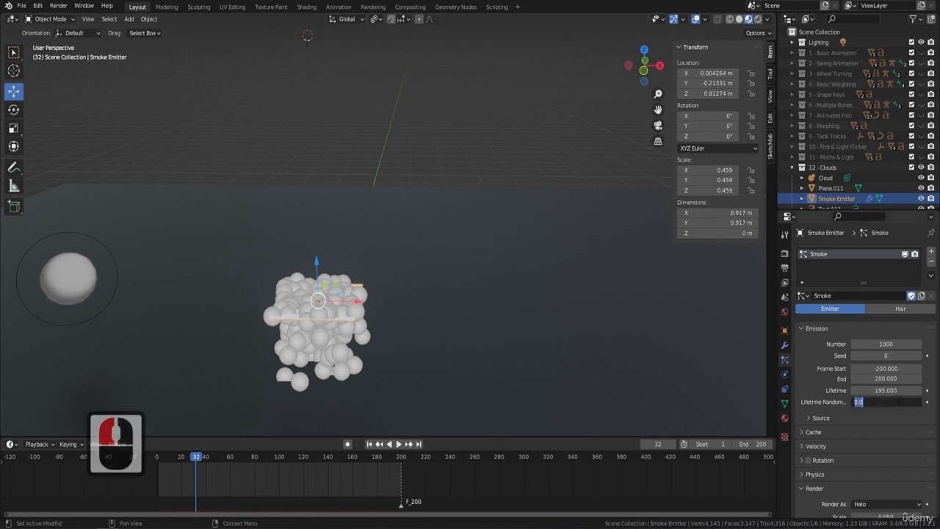
{"action": "type", "text": "0.116"}
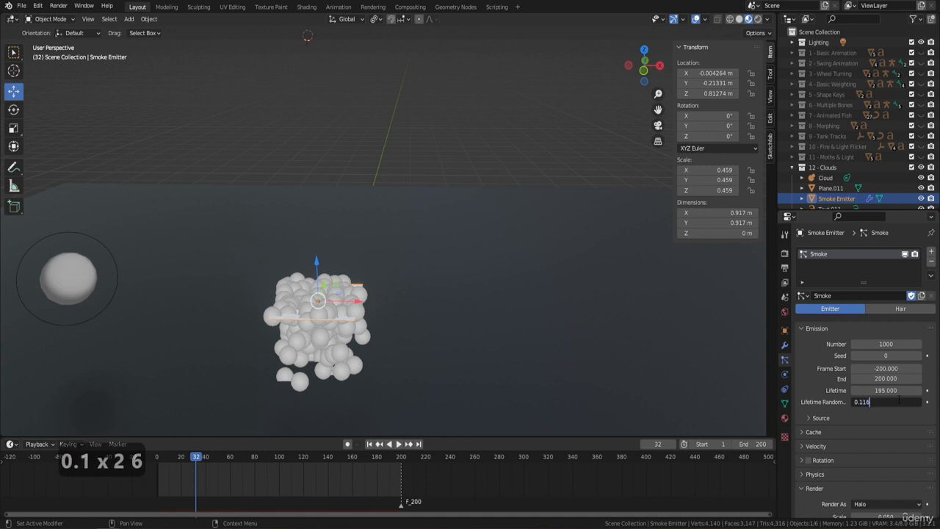
{"action": "key", "text": "Return"}
{"action": "key", "text": "space"}
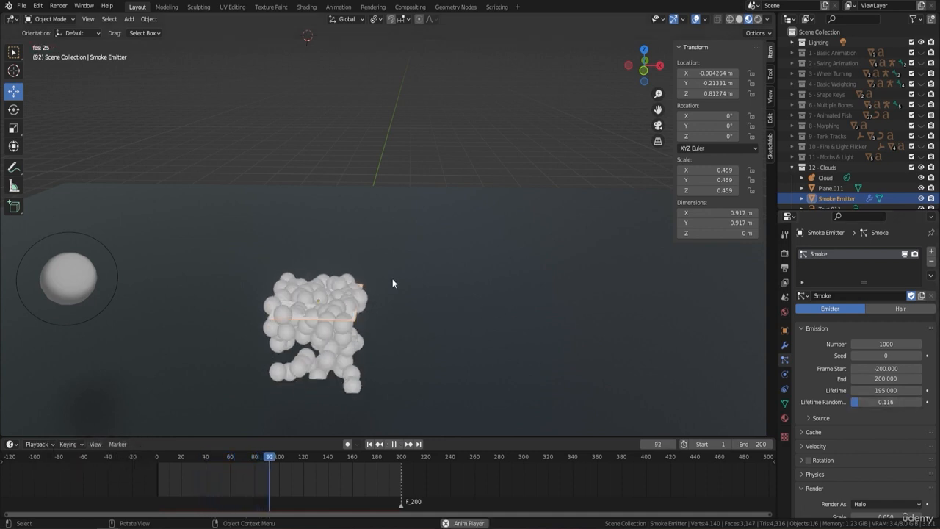
{"action": "key", "text": "space"}
Set the particles' Normal velocity to 0.8 m/s
{"action": "scroll", "coordinate": [852, 404], "scroll_direction": "down", "scroll_amount": 3}
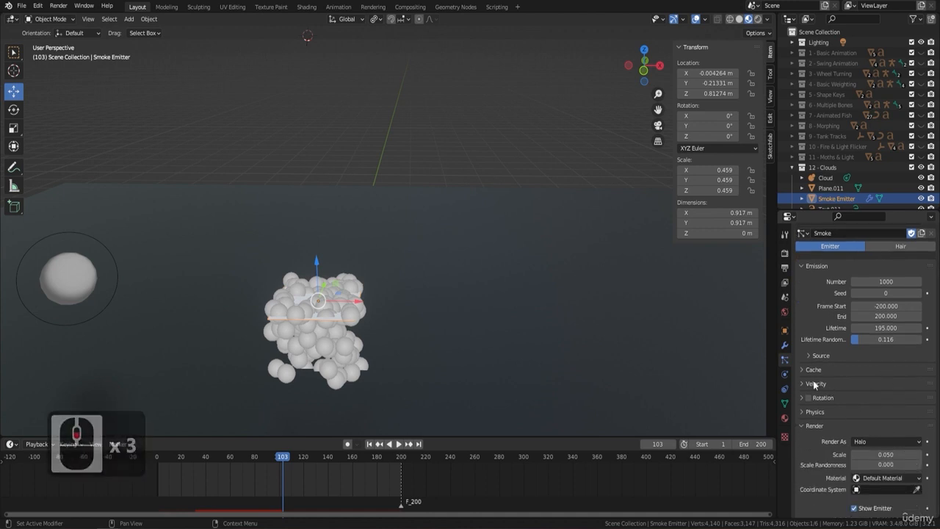
{"action": "left_click", "coordinate": [813, 383]}
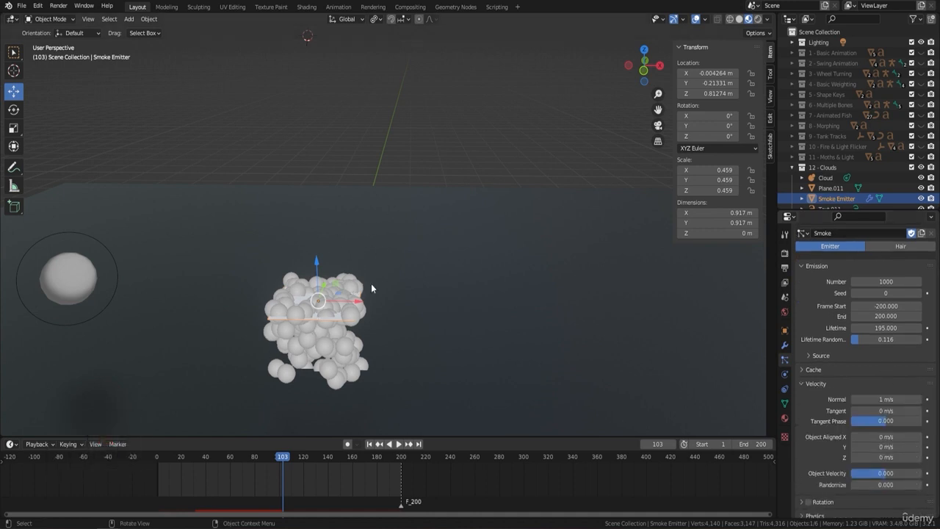
{"action": "left_click", "coordinate": [886, 400]}
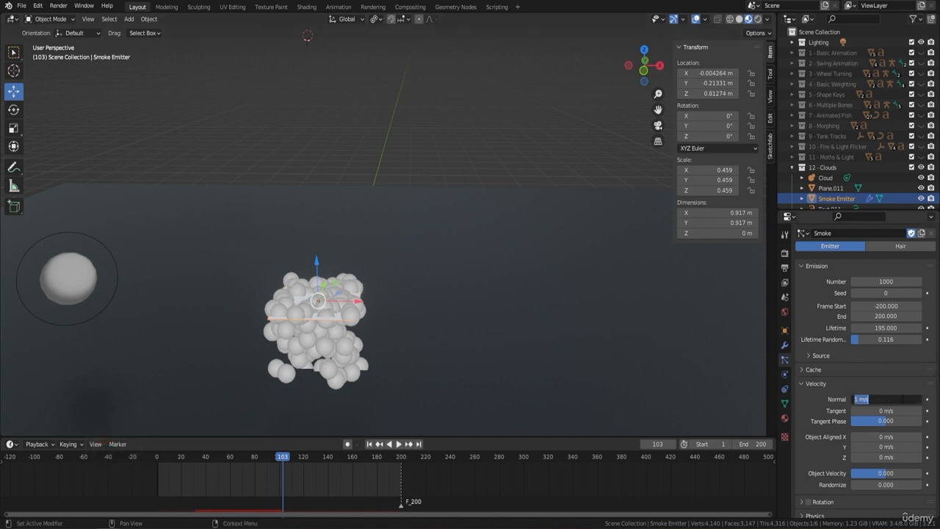
{"action": "key", "text": "Return"}
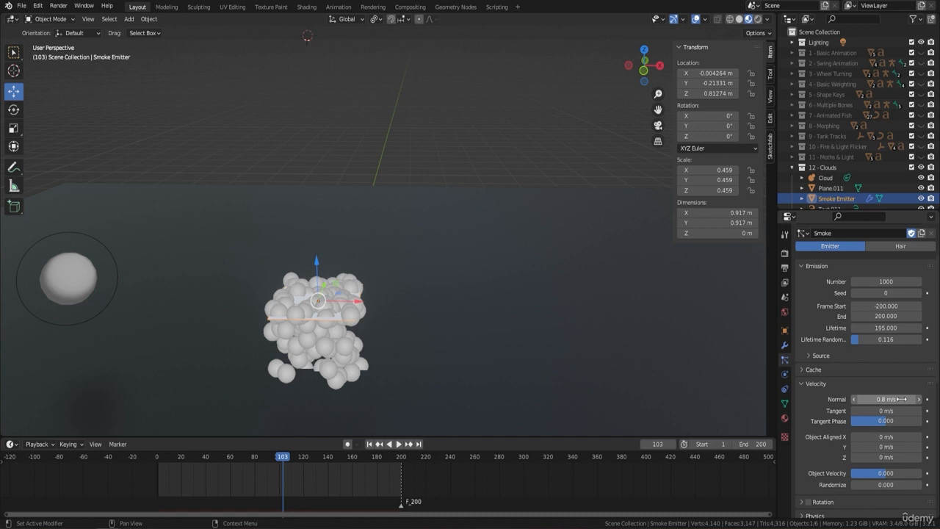
{"action": "key", "text": "F9"}
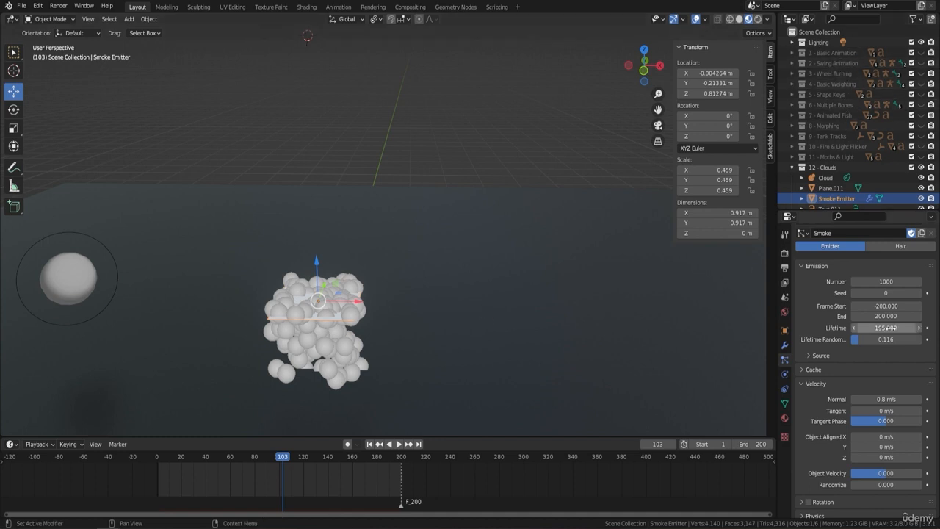
Reduce the Gravity field weight of the Smoke particles to 0
{"action": "scroll", "coordinate": [876, 381], "scroll_direction": "down", "scroll_amount": 19}
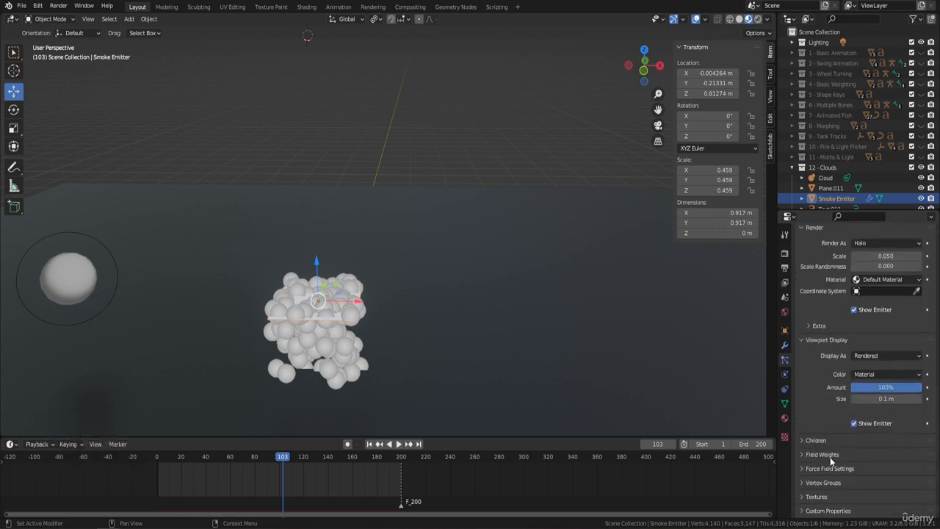
{"action": "left_click", "coordinate": [830, 455]}
{"action": "scroll", "coordinate": [876, 449], "scroll_direction": "down", "scroll_amount": 3}
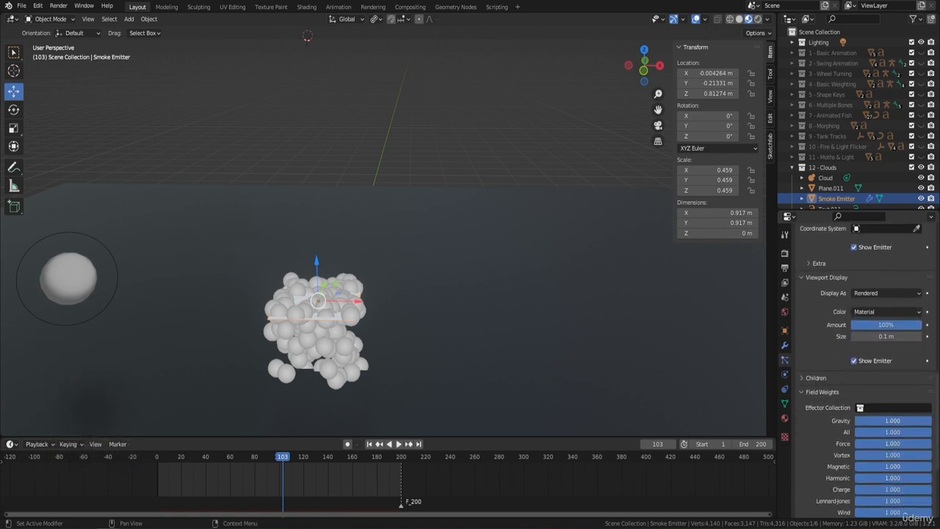
{"action": "left_click_drag", "start_coordinate": [930, 420], "coordinate": [854, 421]}
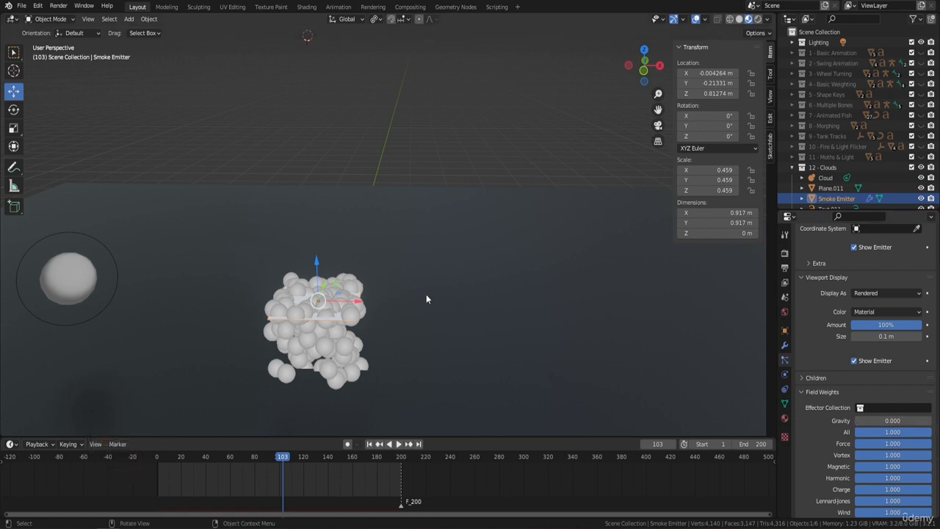
Play the animation and examine the particle flow above the emitter from several angles
{"action": "key", "text": "space"}
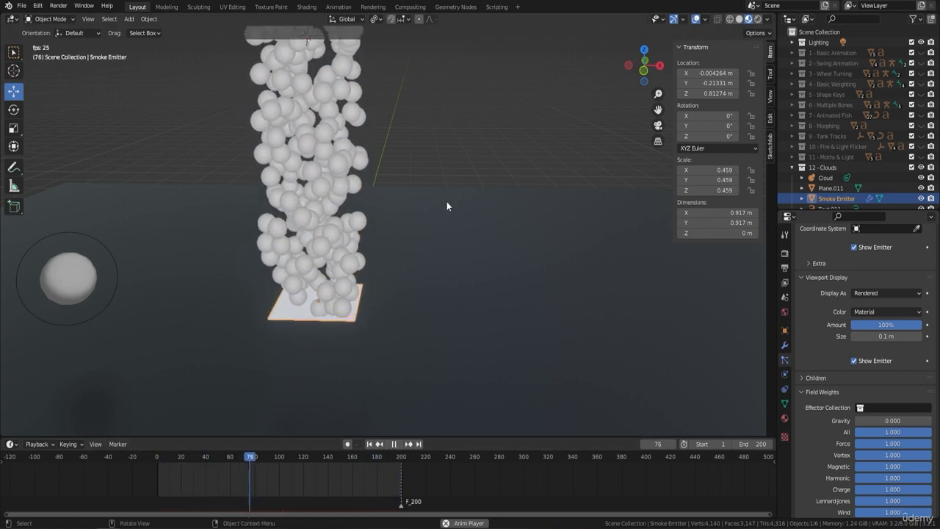
{"action": "scroll", "coordinate": [385, 198], "scroll_direction": "down", "scroll_amount": 3}
{"action": "scroll", "coordinate": [396, 196], "scroll_direction": "down", "scroll_amount": 3}
{"action": "middle_click_drag", "start_coordinate": [408, 196], "coordinate": [429, 199]}
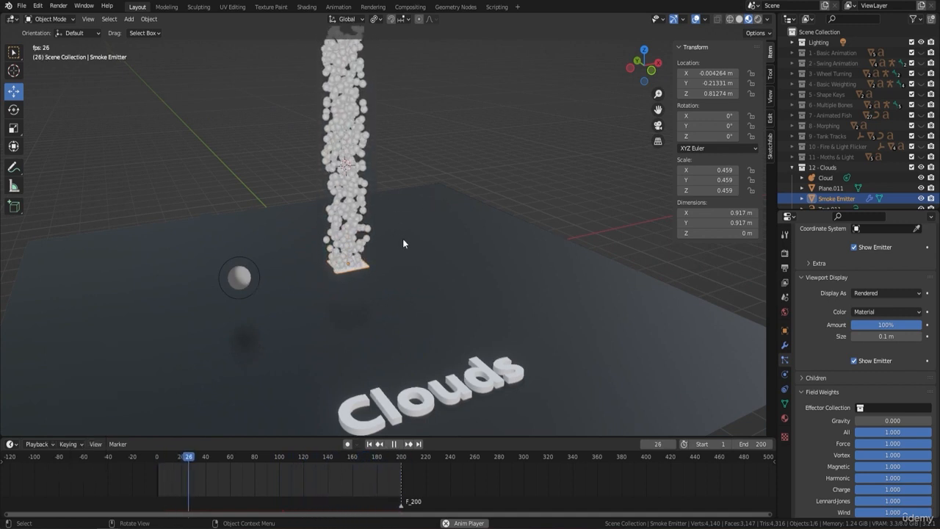
{"action": "scroll", "coordinate": [312, 239], "scroll_direction": "up", "scroll_amount": 1}
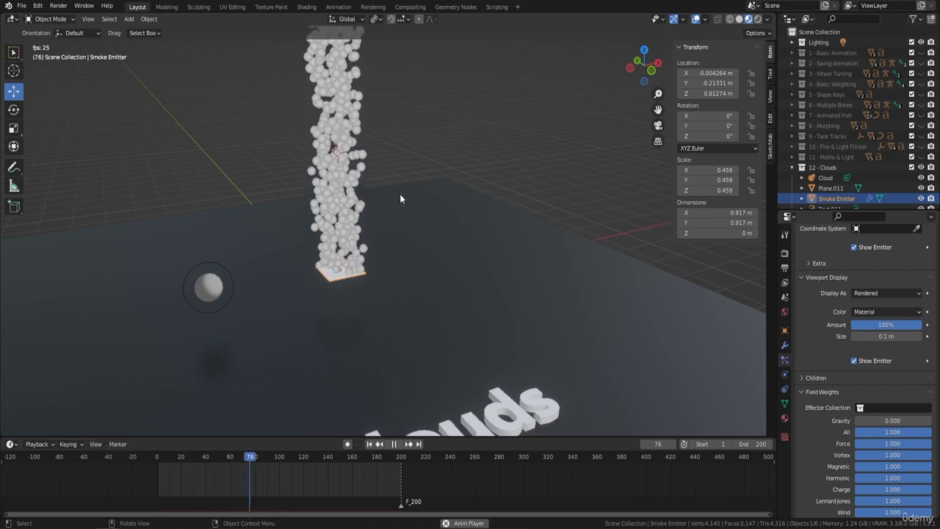
{"action": "middle_click_drag", "start_coordinate": [425, 196], "coordinate": [389, 235]}
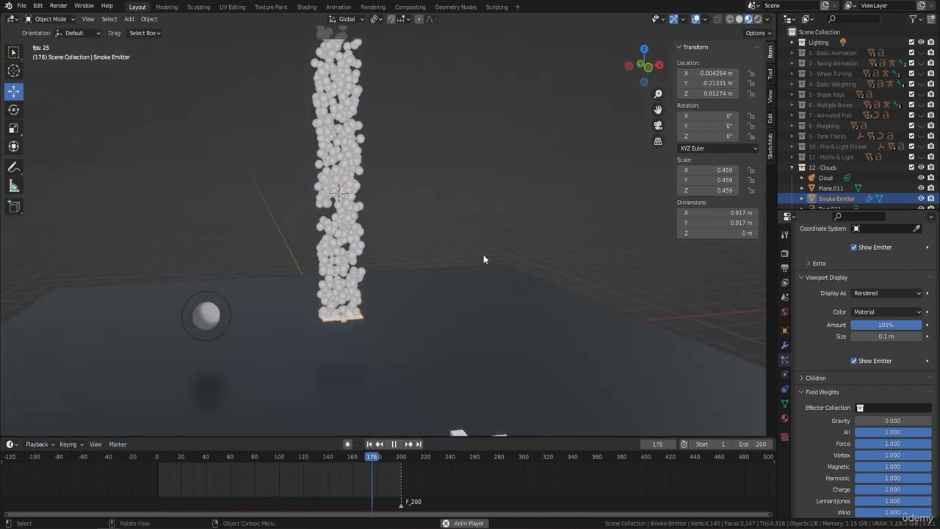
{"action": "key", "text": "space"}
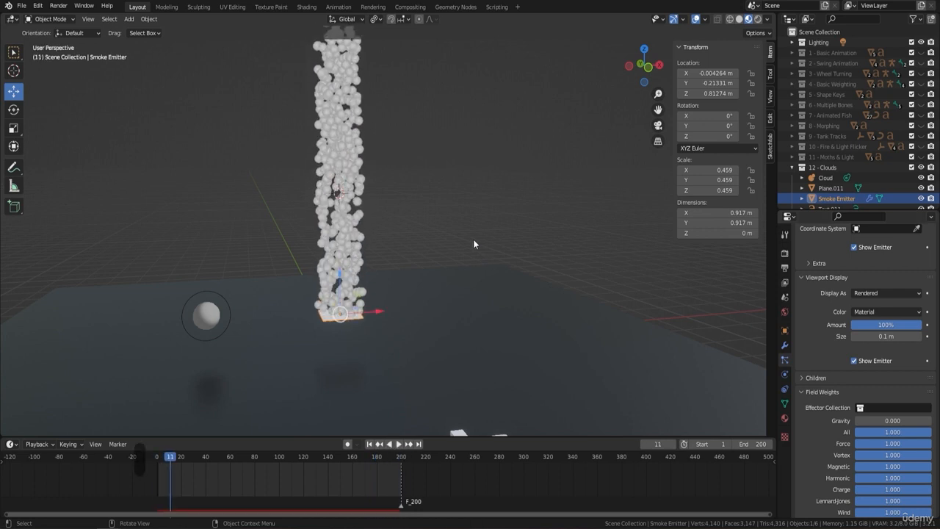
{"action": "key", "text": "F9"}
Try an Object Aligned Y velocity of 1.45 m/s and examine the particle flow from the side
{"action": "scroll", "coordinate": [881, 367], "scroll_direction": "up", "scroll_amount": 7}
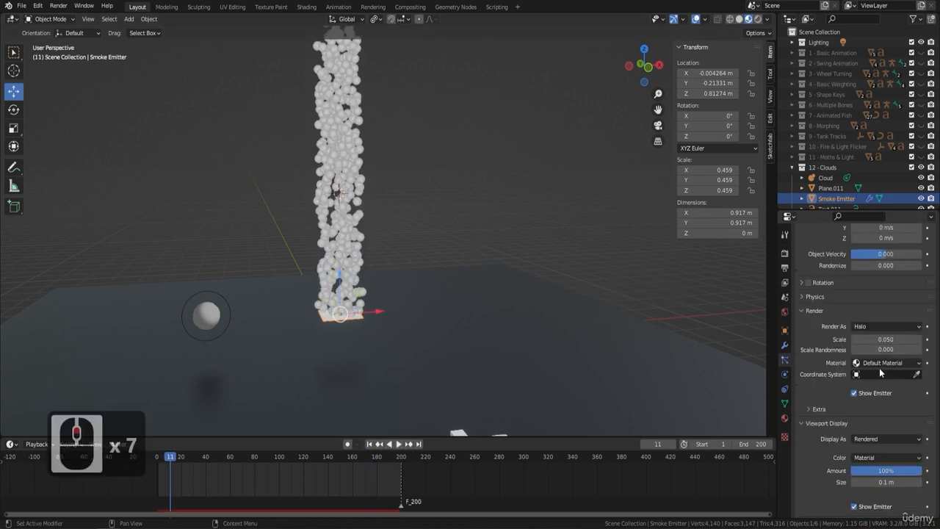
{"action": "scroll", "coordinate": [879, 368], "scroll_direction": "up", "scroll_amount": 6}
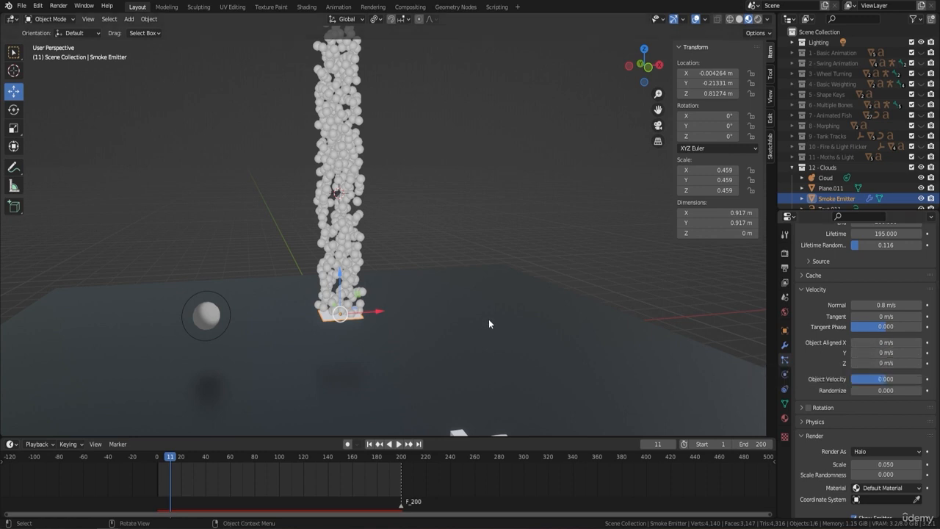
{"action": "left_click_drag", "start_coordinate": [876, 353], "coordinate": [936, 353]}
{"action": "middle_click_drag", "start_coordinate": [426, 272], "coordinate": [449, 289]}
{"action": "scroll", "coordinate": [449, 289], "scroll_direction": "up", "scroll_amount": 4}
{"action": "scroll", "coordinate": [498, 316], "scroll_direction": "up", "scroll_amount": 3}
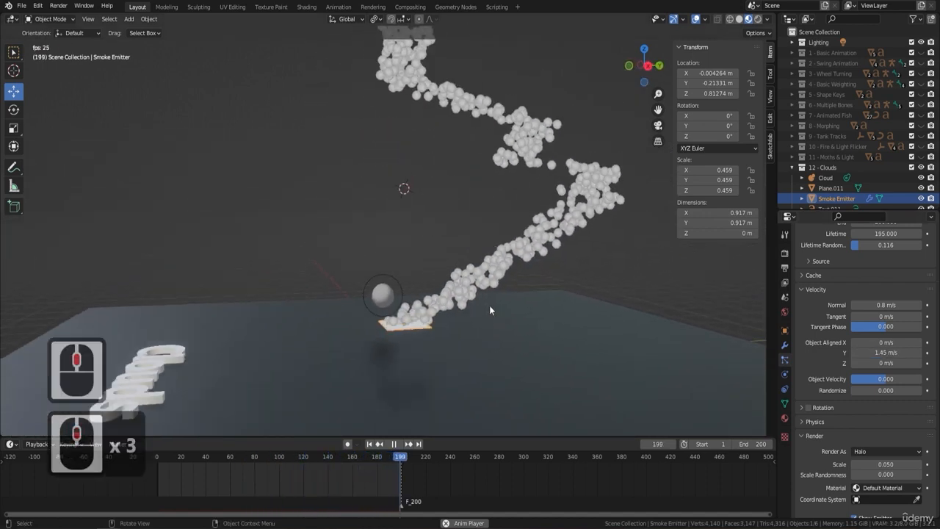
Reset the particles' Object Aligned Y velocity to 0 m/s
{"action": "left_click", "coordinate": [887, 353]}
{"action": "type", "text": "0"}
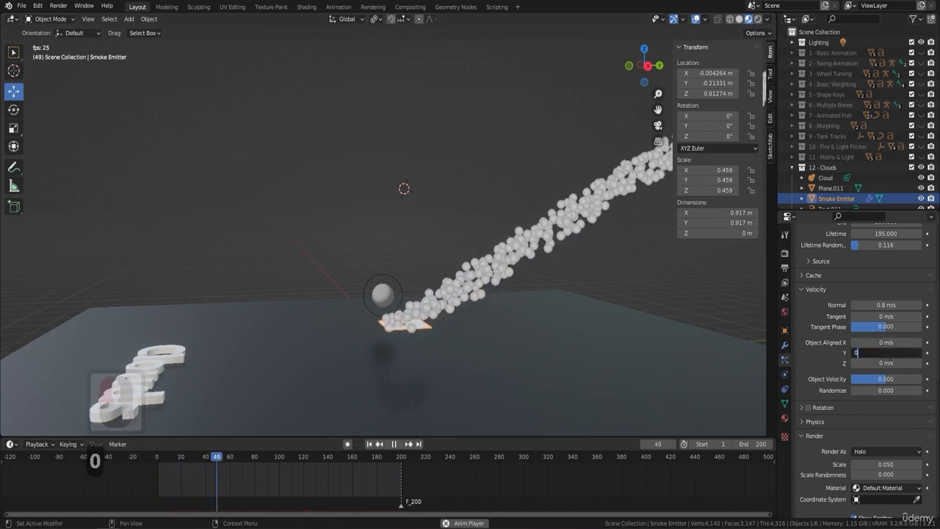
{"action": "key", "text": "Return"}
Set the particles' Object Aligned X velocity to 0.48 m/s while checking the slanted flow during playback
{"action": "middle_click_drag", "start_coordinate": [490, 293], "coordinate": [604, 312]}
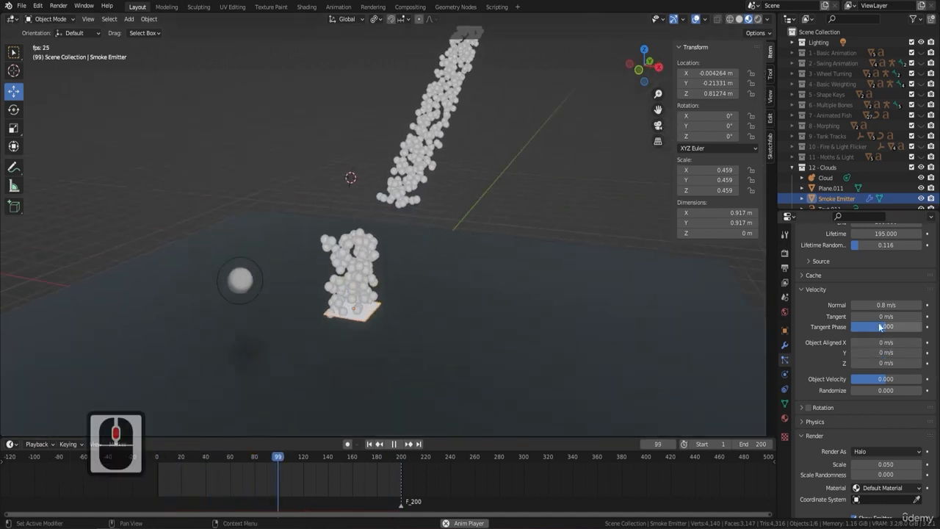
{"action": "left_click_drag", "start_coordinate": [881, 343], "coordinate": [914, 342]}
{"action": "middle_click_drag", "start_coordinate": [455, 283], "coordinate": [477, 295]}
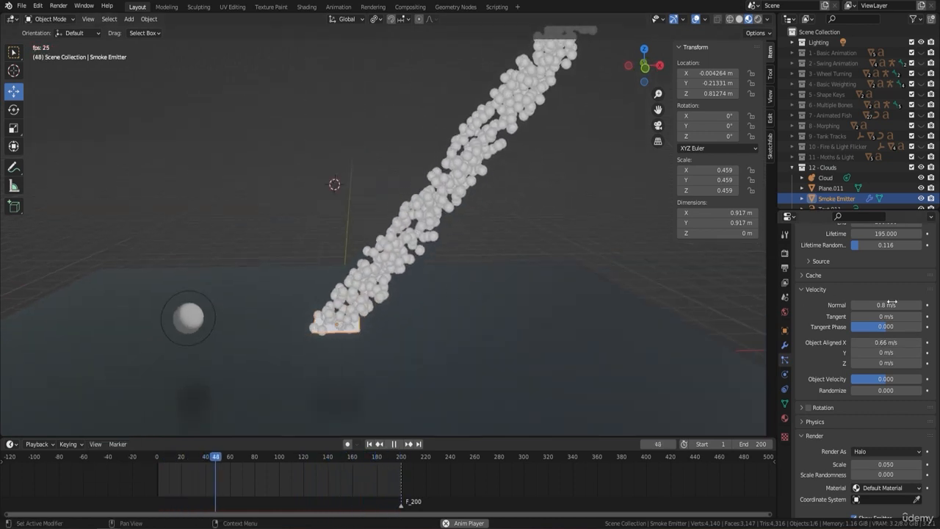
{"action": "left_click_drag", "start_coordinate": [900, 342], "coordinate": [894, 342]}
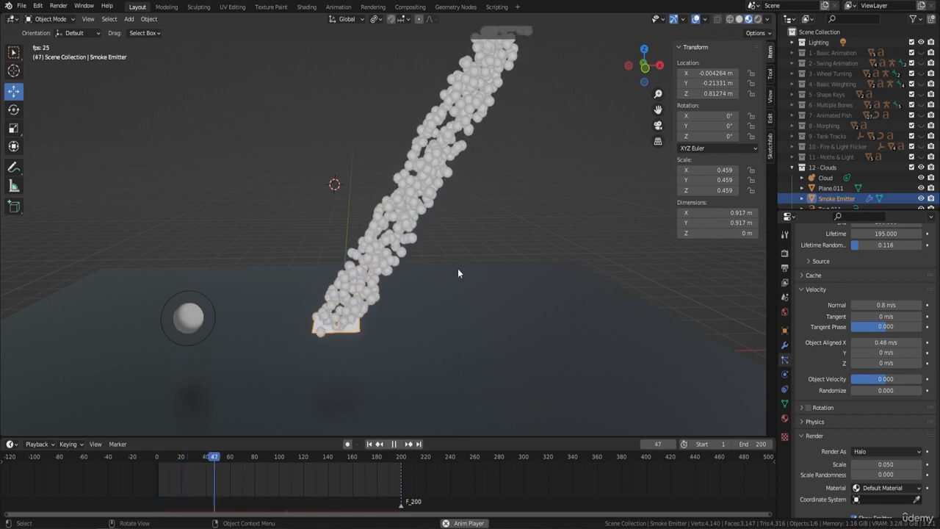
{"action": "scroll", "coordinate": [457, 267], "scroll_direction": "down", "scroll_amount": 4}
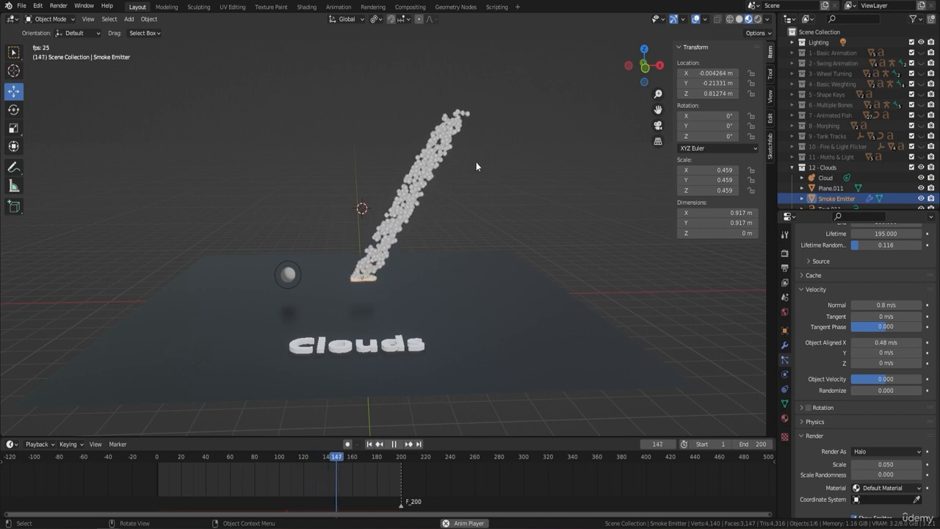
{"action": "scroll", "coordinate": [891, 322], "scroll_direction": "up", "scroll_amount": 4}
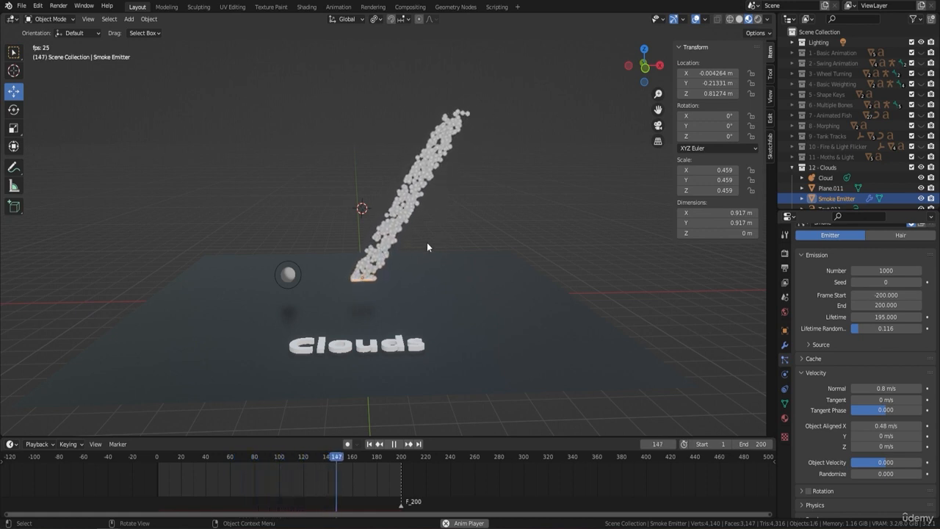
Try a particle Lifetime of 50 and play the animation to check the length of the flow
{"action": "key", "text": "space"}
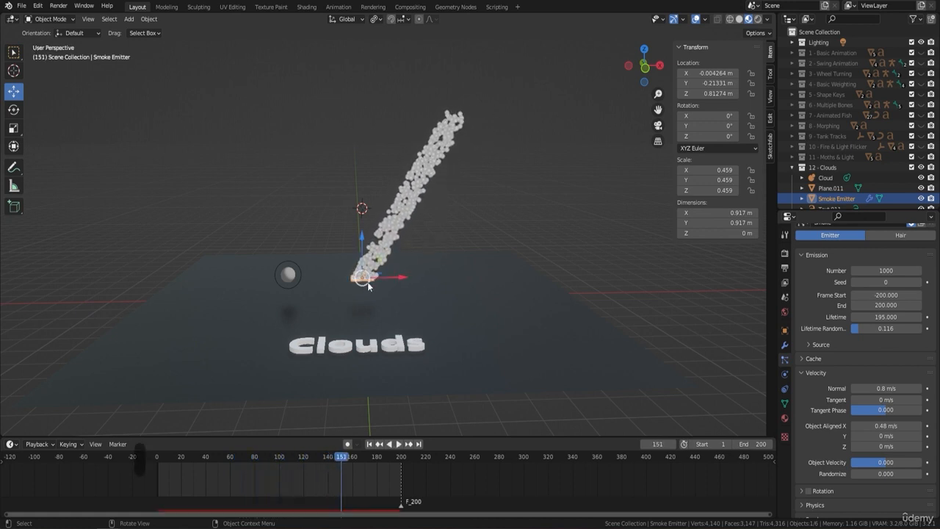
{"action": "left_click", "coordinate": [875, 317]}
{"action": "type", "text": "50"}
{"action": "key", "text": "Return"}
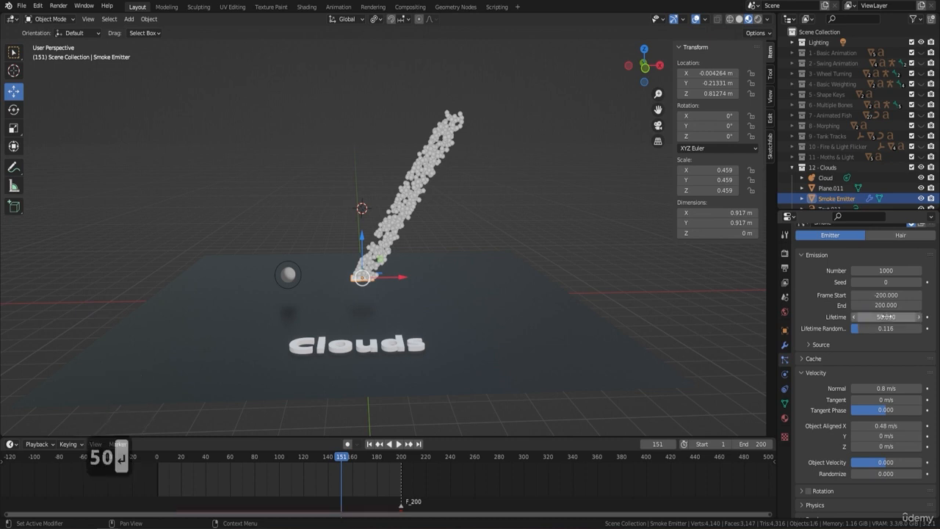
{"action": "key", "text": "space"}
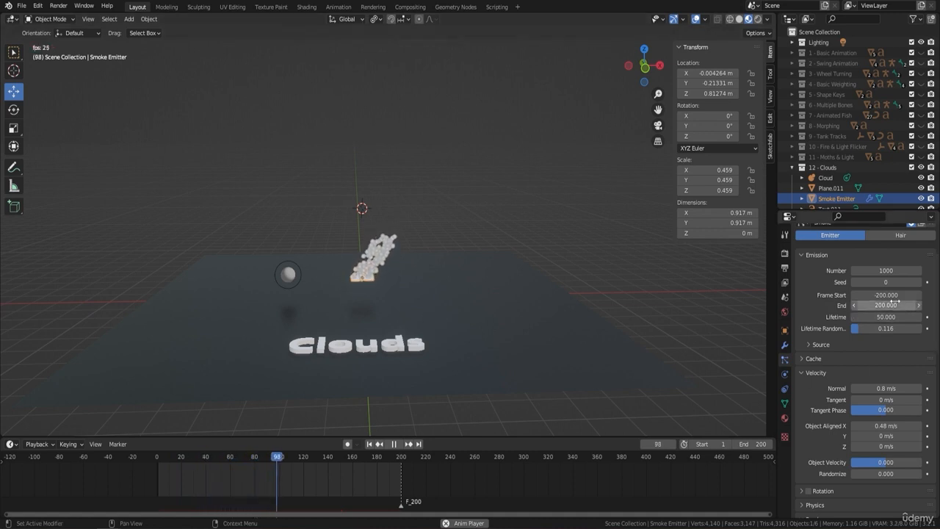
{"action": "key", "text": "space"}
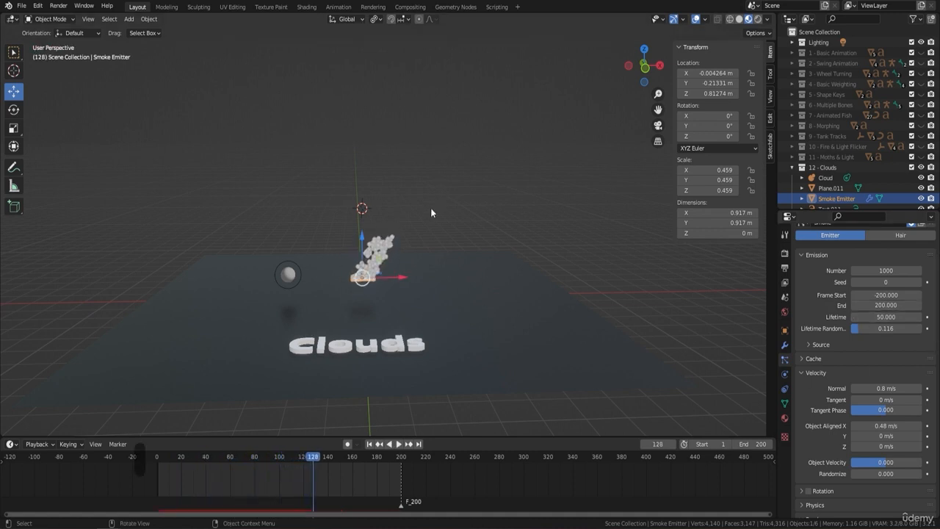
Set the particles' Lifetime to 150 and check the flow during playback
{"action": "left_click", "coordinate": [896, 316]}
{"action": "type", "text": "150"}
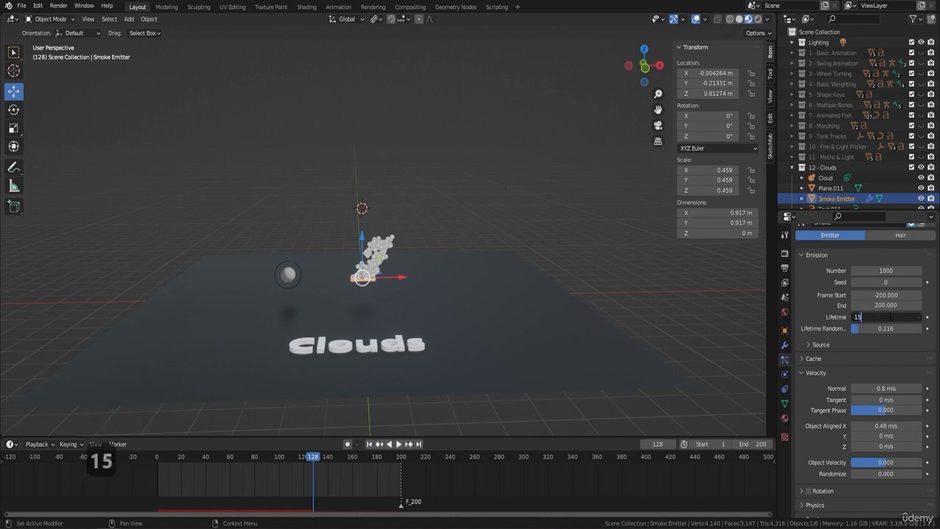
{"action": "key", "text": "Return"}
{"action": "key", "text": "space"}
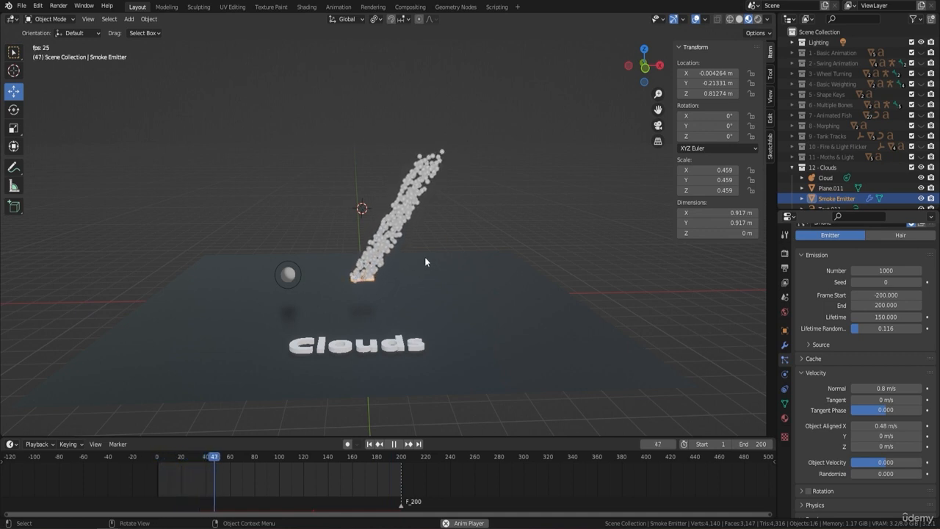
{"action": "key", "text": "space"}
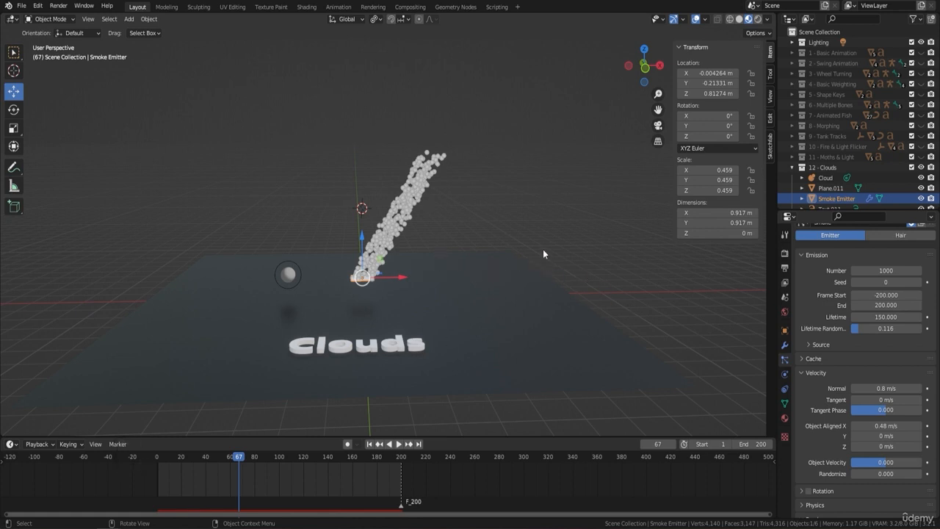
Enable Simple children for the smoke particles with a Display Amount of 2 and check the denser flow during playback
{"action": "scroll", "coordinate": [821, 282], "scroll_direction": "down", "scroll_amount": 14}
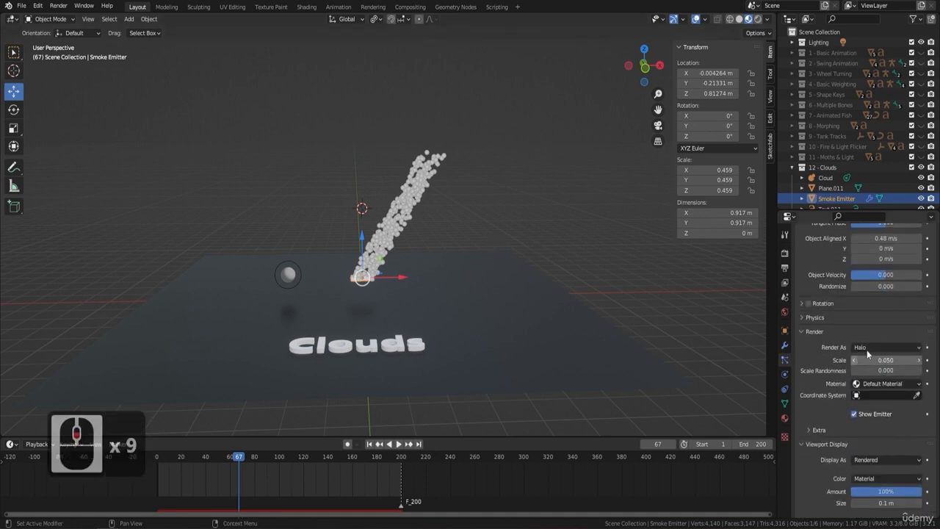
{"action": "scroll", "coordinate": [527, 307], "scroll_direction": "up", "scroll_amount": 3}
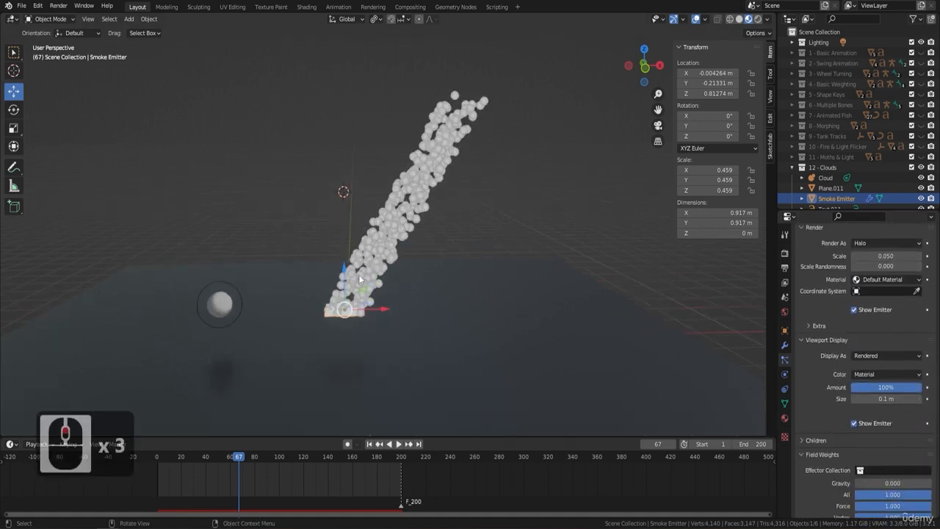
{"action": "left_click", "coordinate": [816, 440]}
{"action": "scroll", "coordinate": [865, 439], "scroll_direction": "down", "scroll_amount": 3}
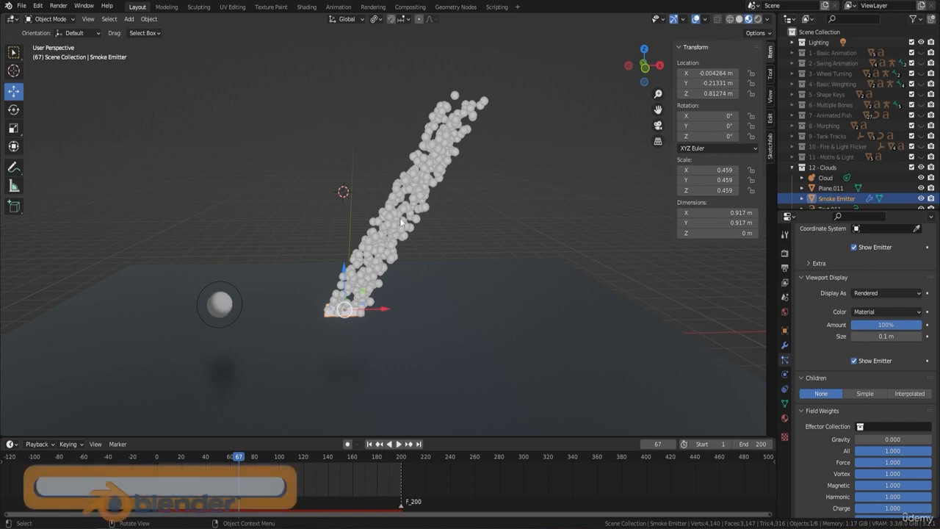
{"action": "scroll", "coordinate": [843, 315], "scroll_direction": "up", "scroll_amount": 15}
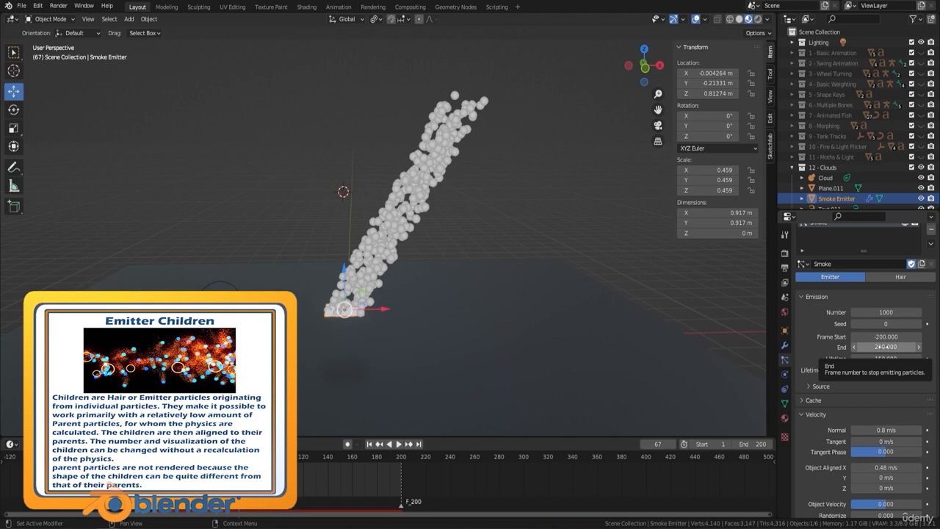
{"action": "scroll", "coordinate": [876, 357], "scroll_direction": "down", "scroll_amount": 19}
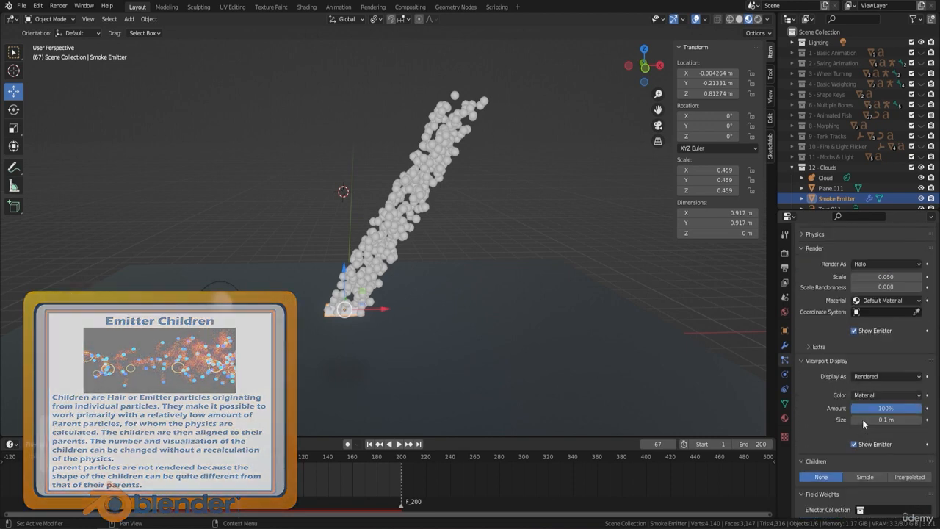
{"action": "left_click", "coordinate": [870, 395]}
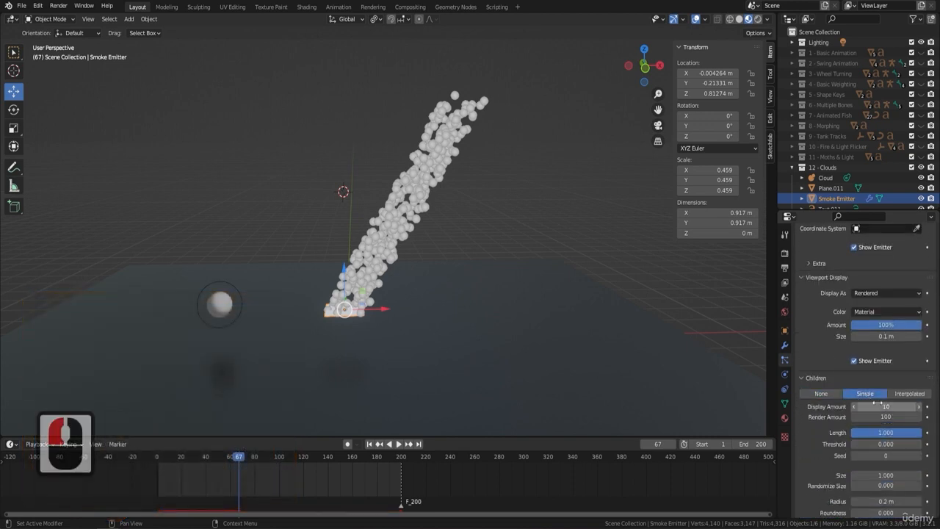
{"action": "left_click", "coordinate": [881, 406]}
{"action": "type", "text": "2"}
{"action": "key", "text": "Return"}
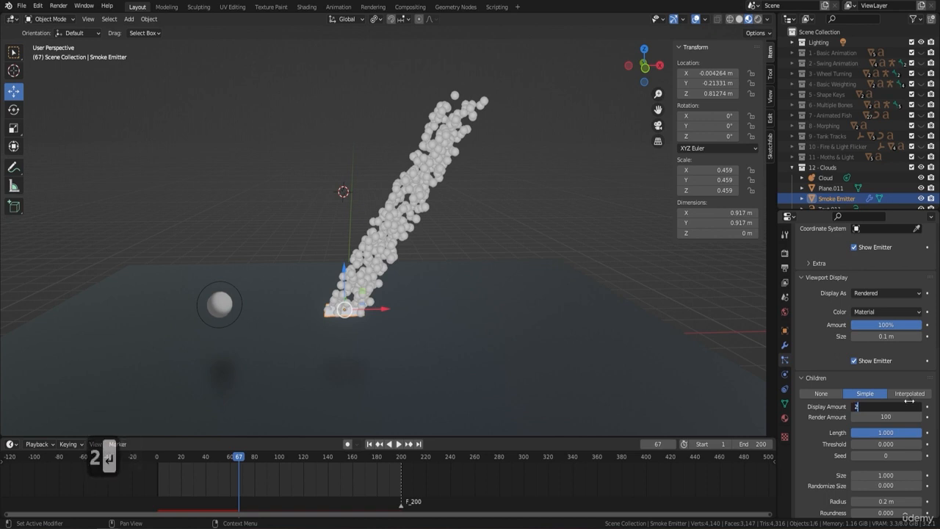
{"action": "key", "text": "space"}
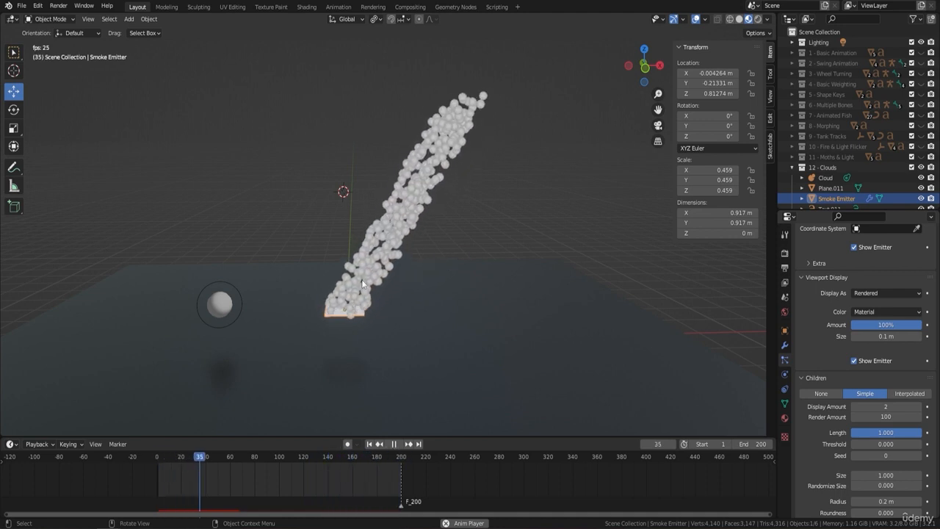
{"action": "key", "text": "space"}
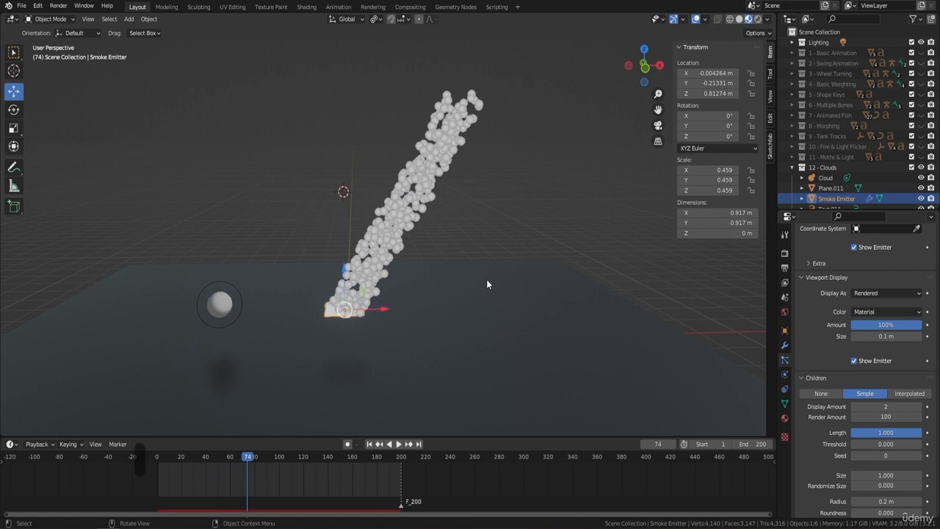
Render the particles as Object using the Cloud metaball as the instance object, and play the animation to check them
{"action": "scroll", "coordinate": [828, 342], "scroll_direction": "up", "scroll_amount": 7}
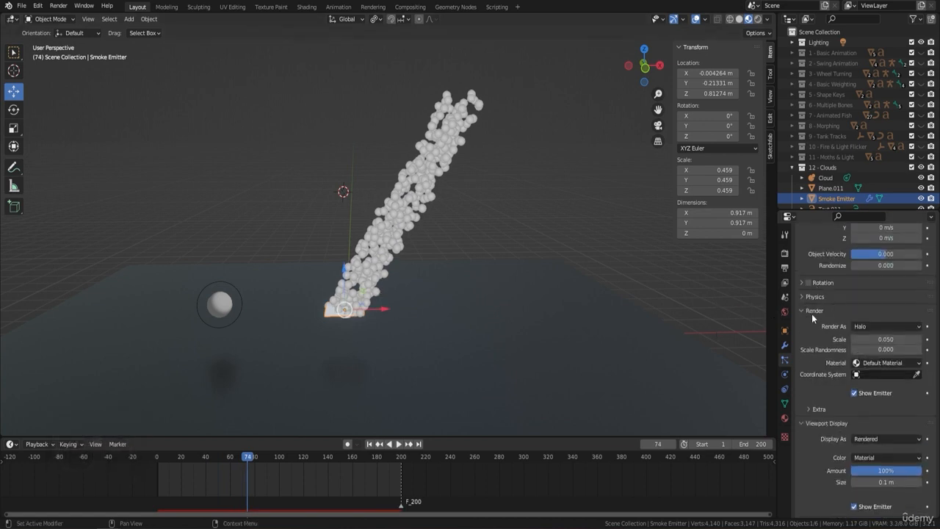
{"action": "left_click", "coordinate": [890, 328]}
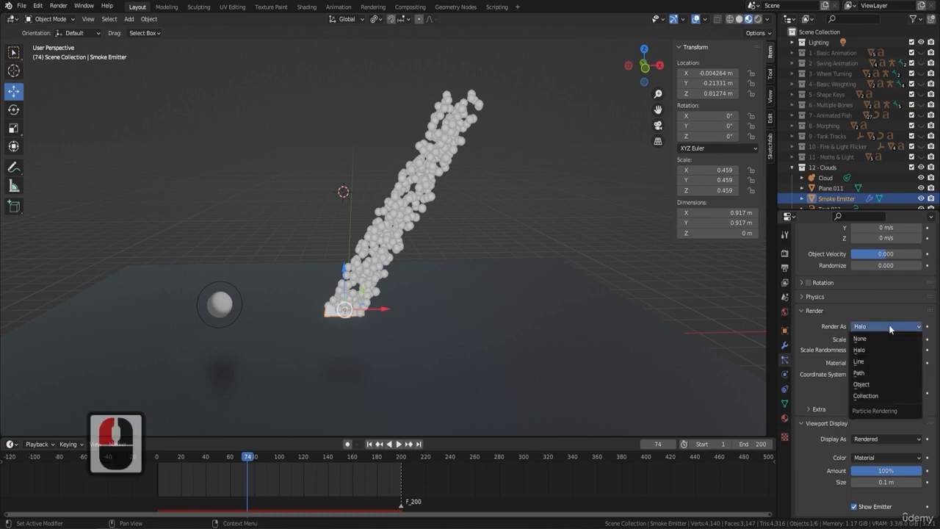
{"action": "left_click", "coordinate": [864, 384]}
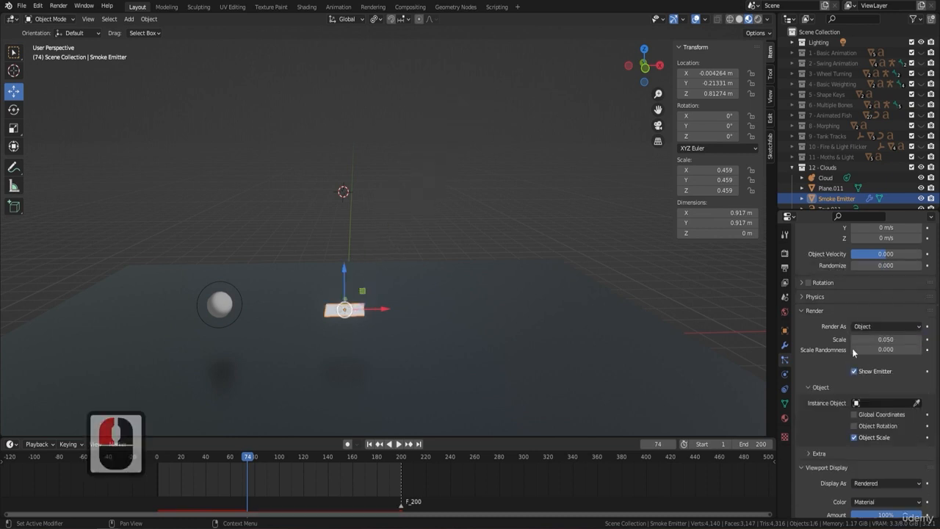
{"action": "left_click", "coordinate": [915, 403]}
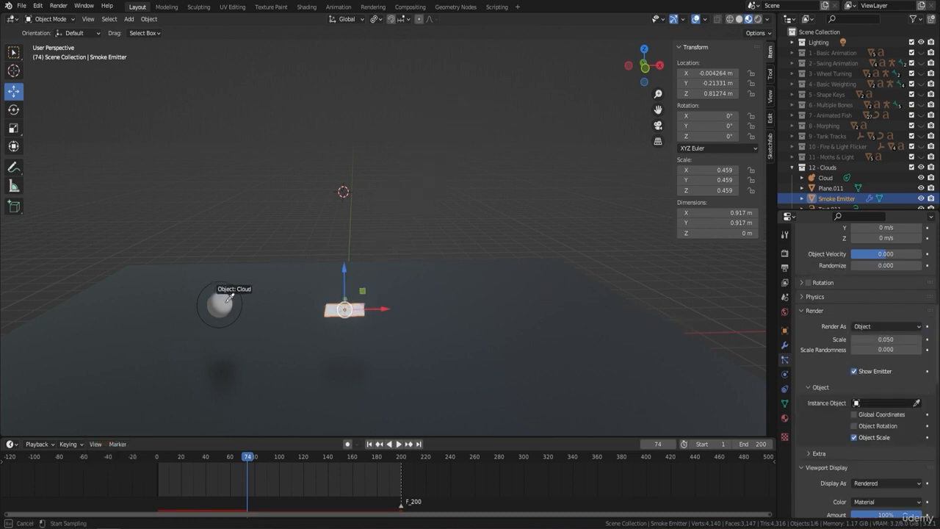
{"action": "left_click", "coordinate": [223, 298]}
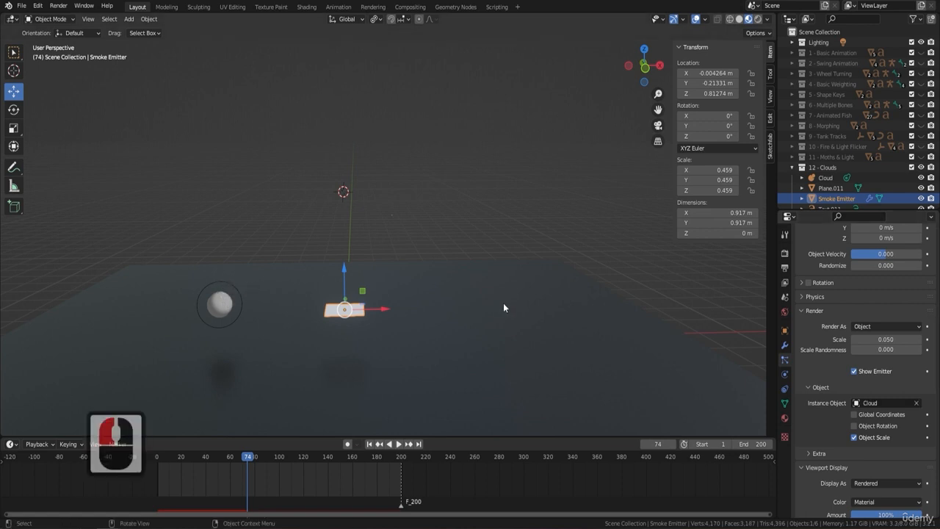
{"action": "key", "text": "space"}
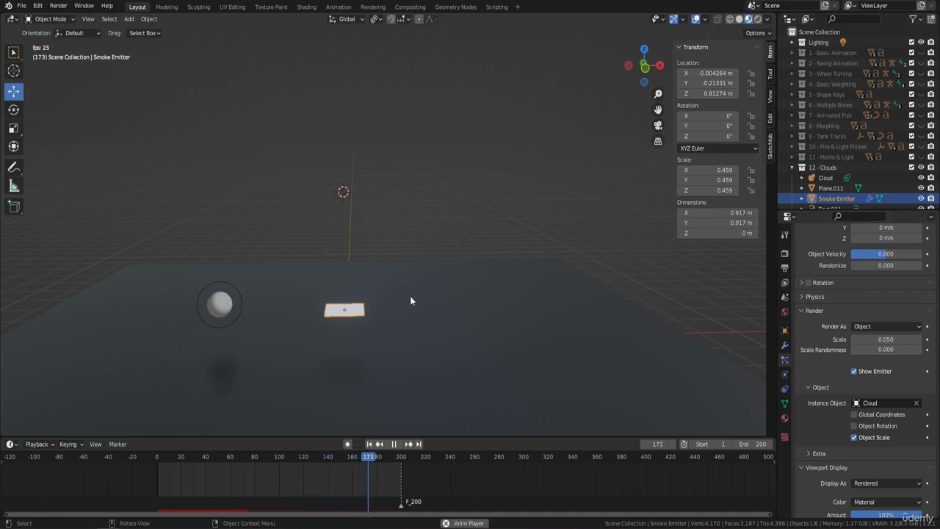
{"action": "key", "text": "space"}
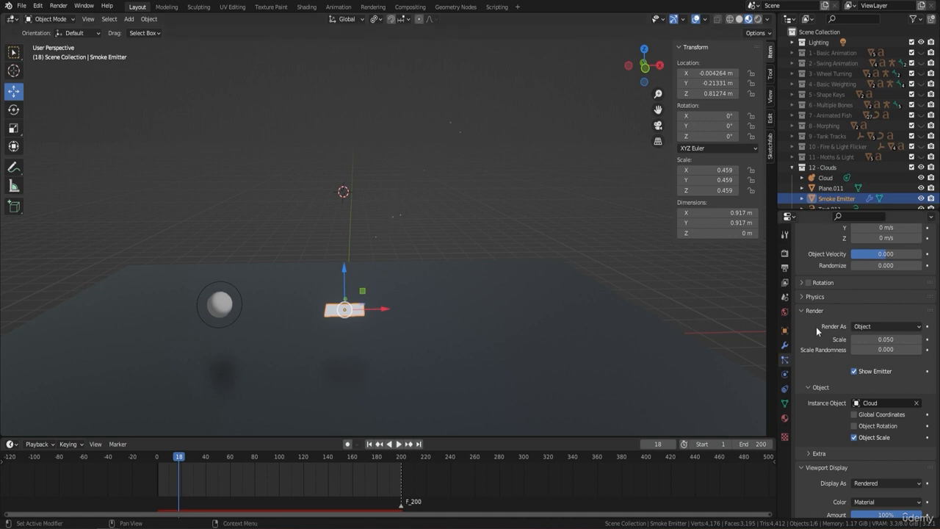
Try a particle render Scale of 0.42 and examine the smoke column from several angles during playback
{"action": "left_click_drag", "start_coordinate": [882, 343], "coordinate": [909, 342]}
{"action": "key", "text": "space"}
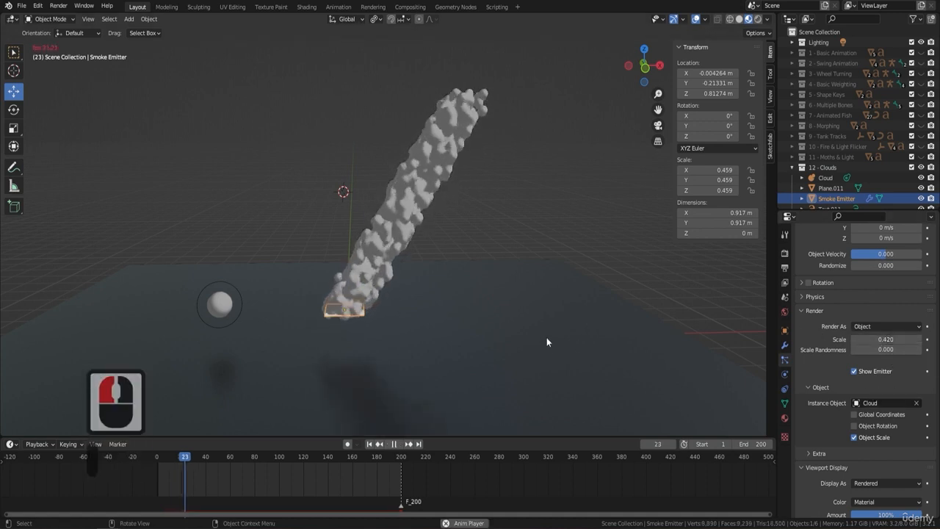
{"action": "middle_click_drag", "start_coordinate": [480, 286], "coordinate": [460, 228]}
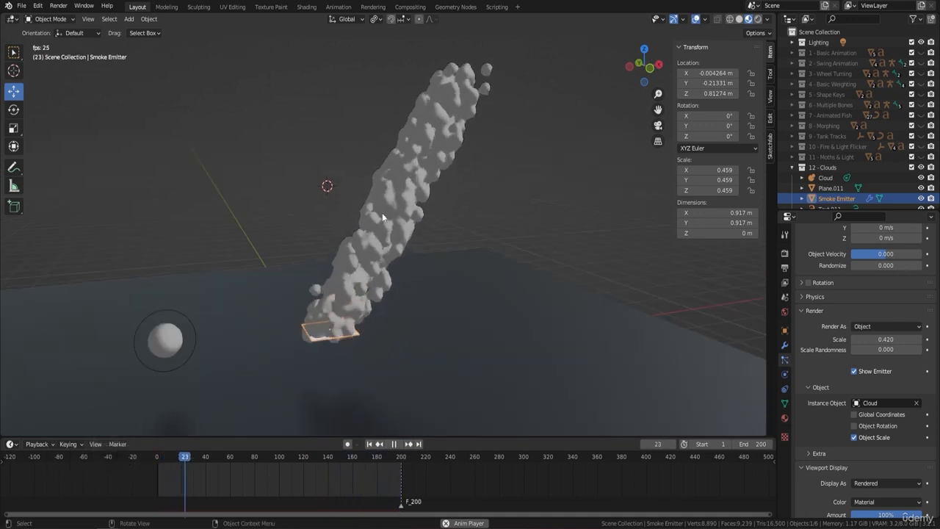
{"action": "middle_click_drag", "start_coordinate": [427, 231], "coordinate": [501, 265]}
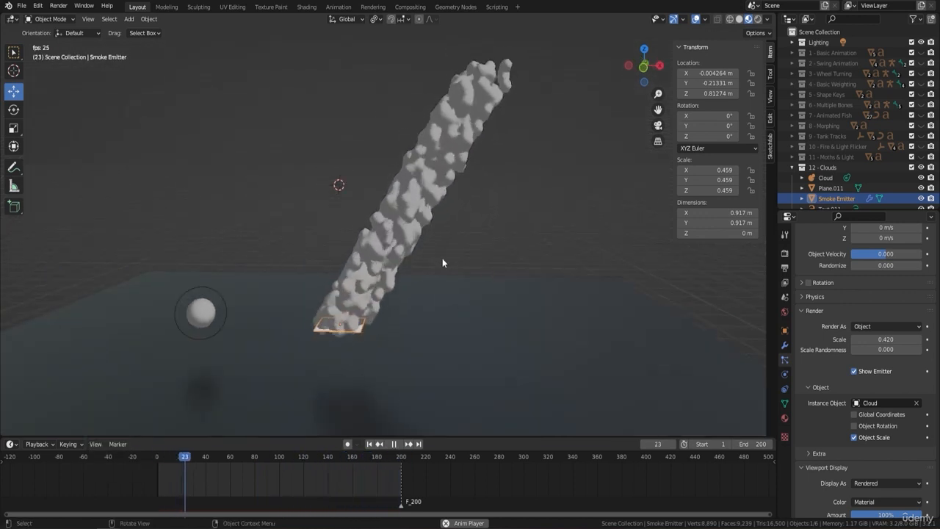
{"action": "middle_click_drag", "start_coordinate": [367, 295], "coordinate": [397, 314]}
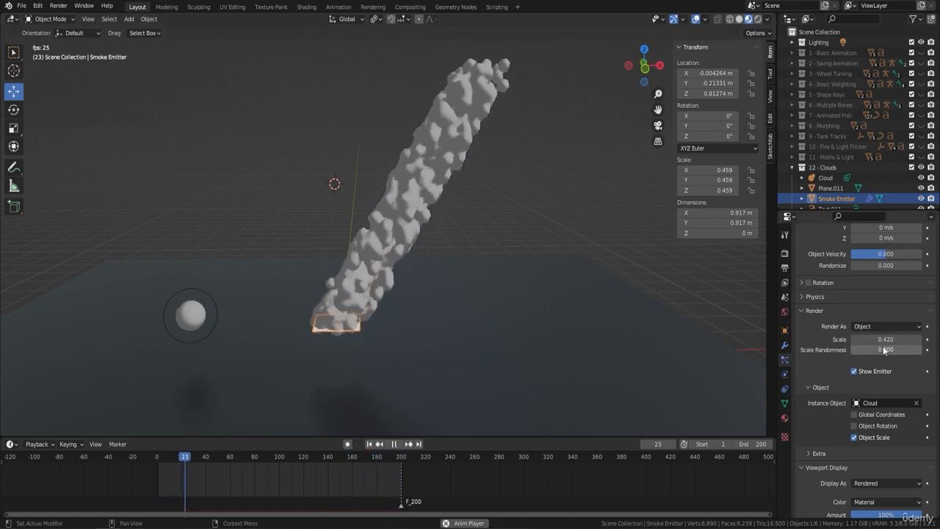
Set the particles' render Scale to 0.75 and Scale Randomness to 0.537 while checking the smoke during playback
{"action": "mouse_move", "coordinate": [884, 349]}
{"action": "left_mouse_down"}
{"action": "mouse_move", "coordinate": [918, 350]}
{"action": "mouse_move", "coordinate": [883, 350]}
{"action": "mouse_move", "coordinate": [898, 339]}
{"action": "left_mouse_up"}
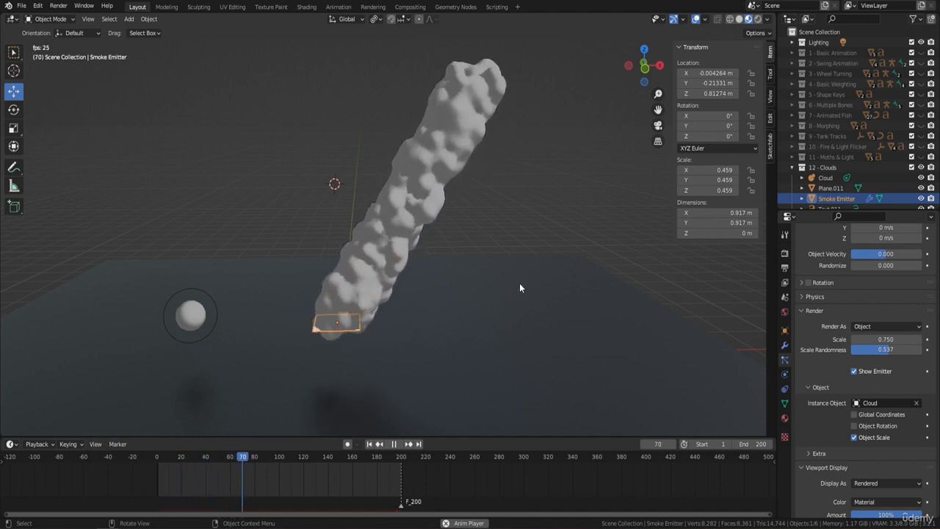
{"action": "key", "text": "space"}
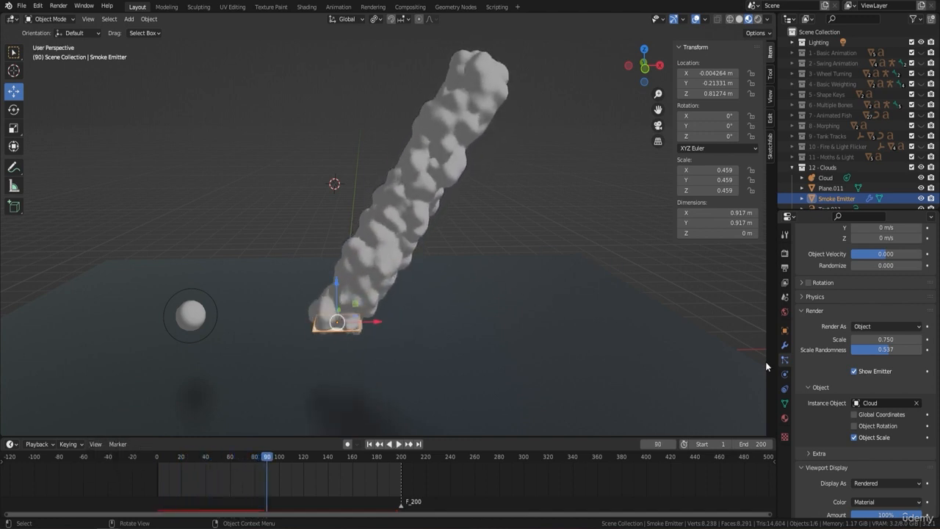
Enable Rotation for the smoke particles with the Velocity / Hair orientation axis and check the effect during playback
{"action": "left_click", "coordinate": [802, 282]}
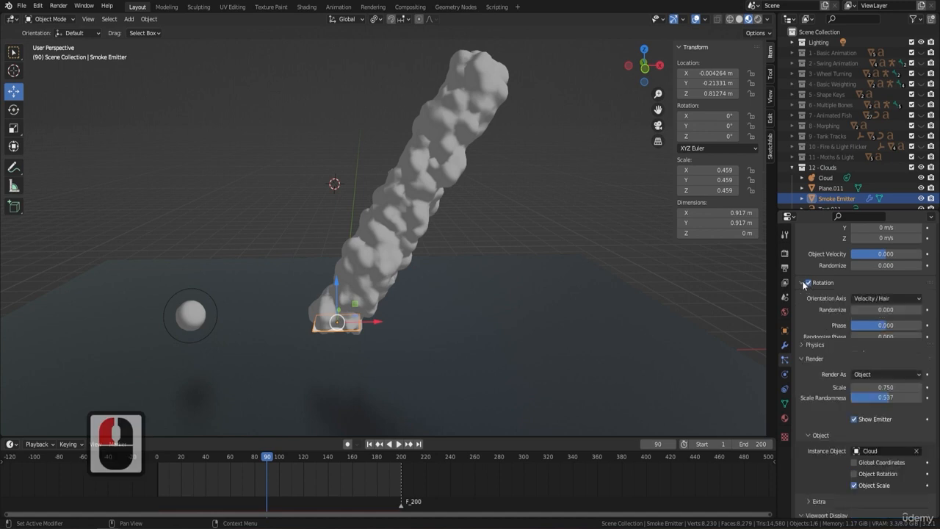
{"action": "left_click", "coordinate": [807, 281]}
{"action": "key", "text": "space"}
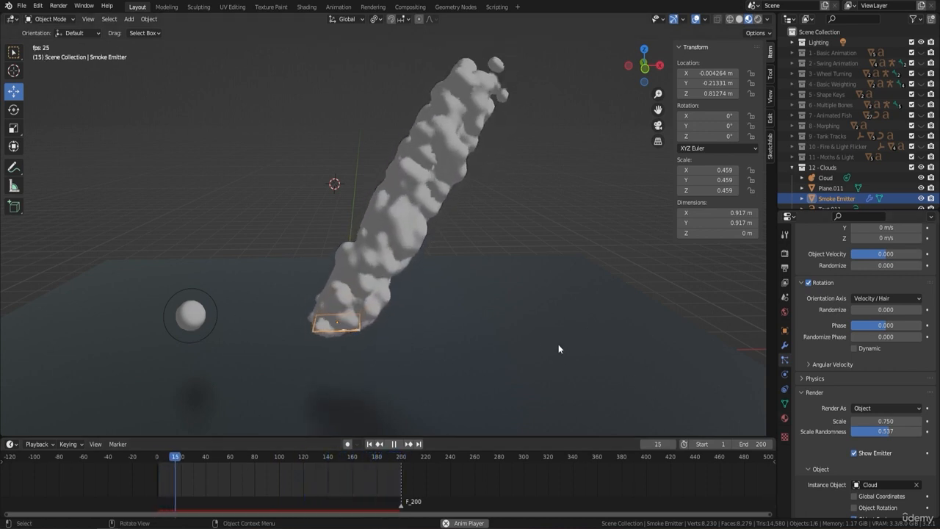
{"action": "key", "text": "space"}
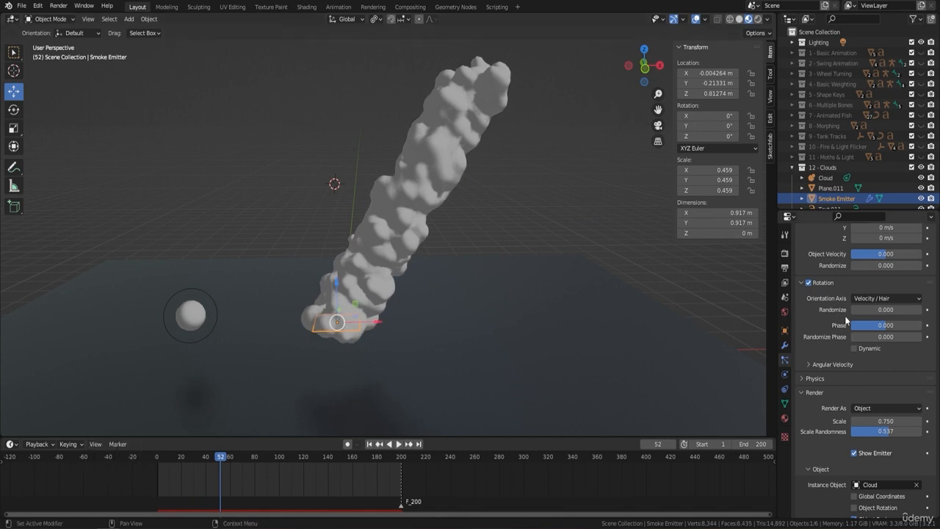
{"action": "scroll", "coordinate": [846, 317], "scroll_direction": "up", "scroll_amount": 5}
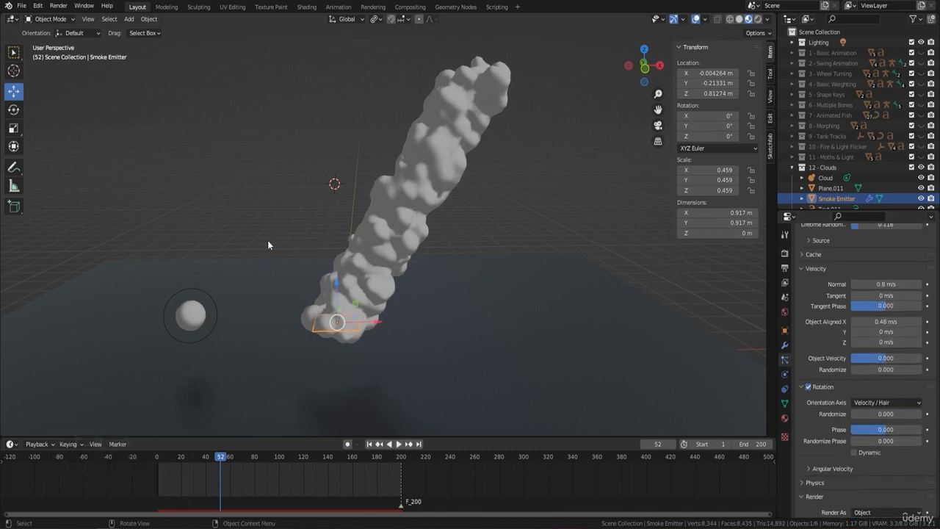
{"action": "scroll", "coordinate": [850, 398], "scroll_direction": "up", "scroll_amount": 4}
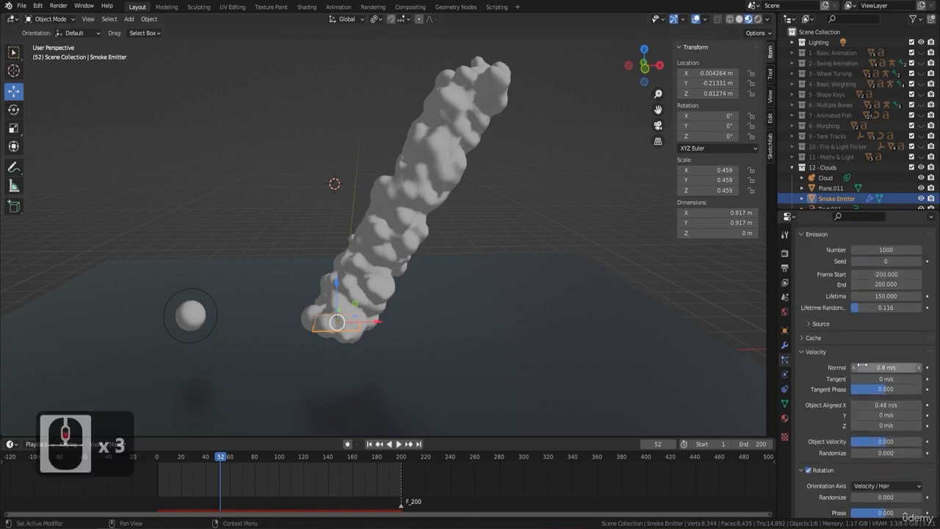
{"action": "scroll", "coordinate": [862, 366], "scroll_direction": "down", "scroll_amount": 2}
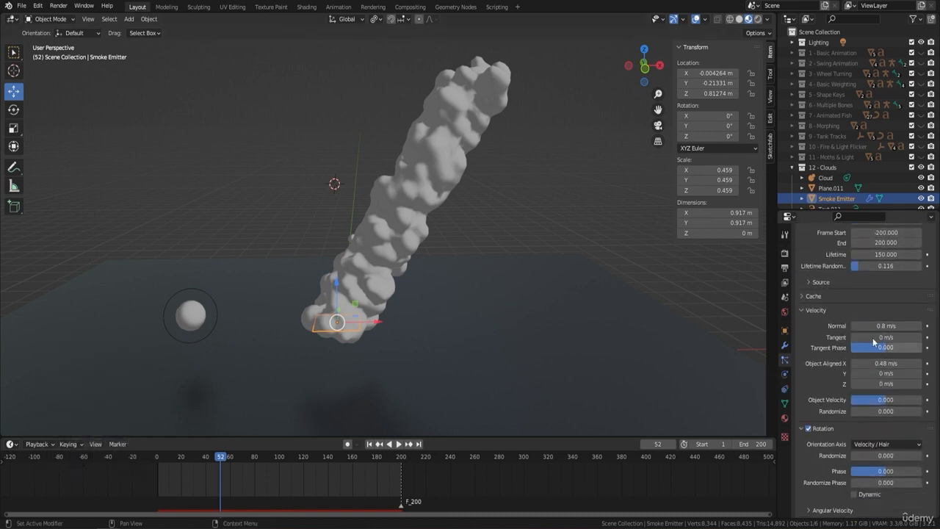
Keyframe the smoke's Object Aligned X velocity at 0.48 m/s on frame 1 and 0.27 m/s on frame 50, and check it during playback
{"action": "left_click_drag", "start_coordinate": [230, 458], "coordinate": [160, 464]}
{"action": "left_click", "coordinate": [642, 444]}
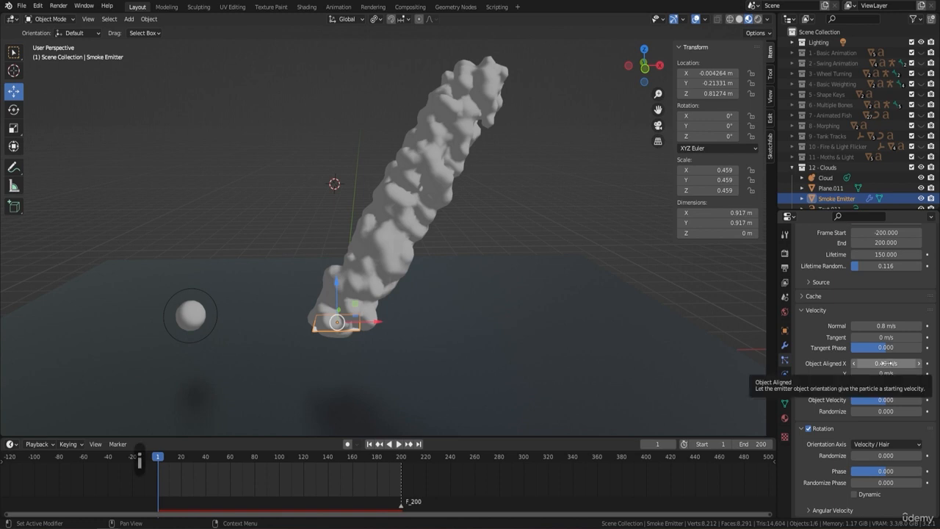
{"action": "key", "text": "i"}
{"action": "left_click_drag", "start_coordinate": [162, 464], "coordinate": [218, 463]}
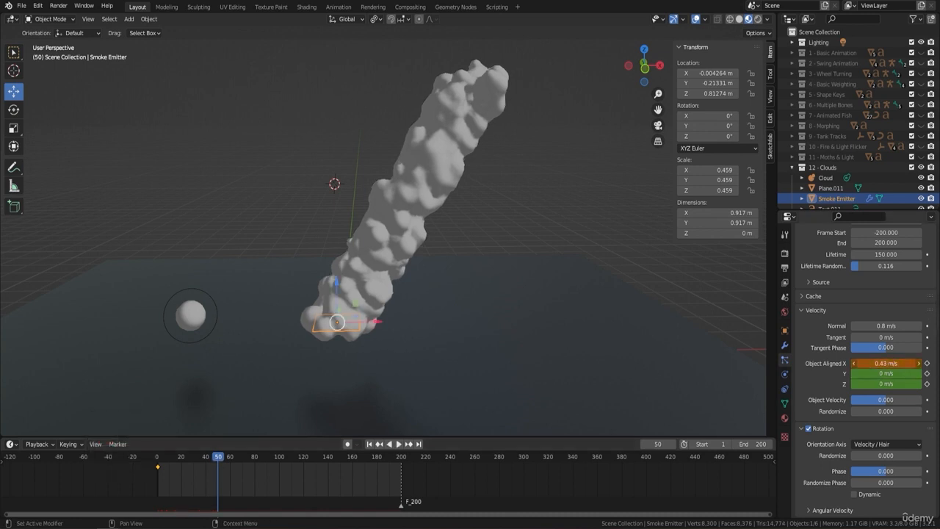
{"action": "key", "text": "i"}
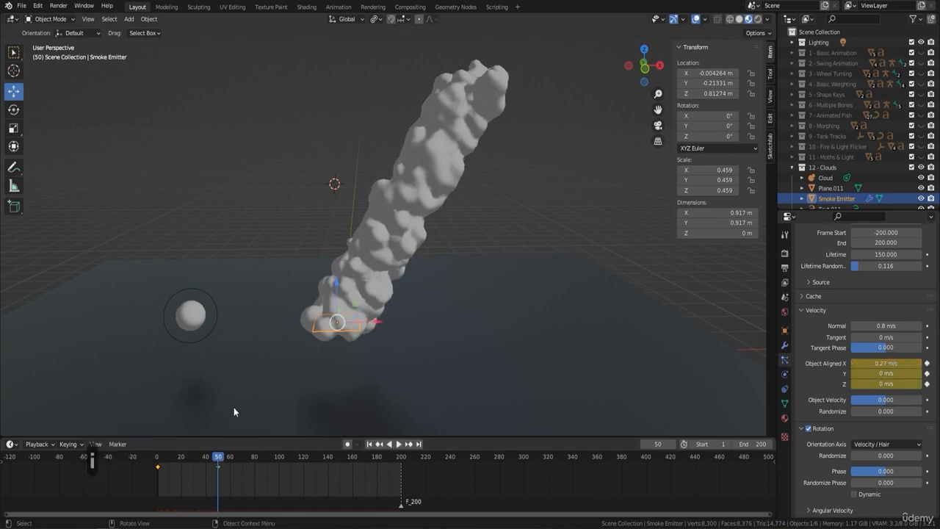
{"action": "left_click_drag", "start_coordinate": [217, 457], "coordinate": [216, 456]}
{"action": "left_click_drag", "start_coordinate": [146, 460], "coordinate": [146, 459]}
{"action": "key", "text": "space"}
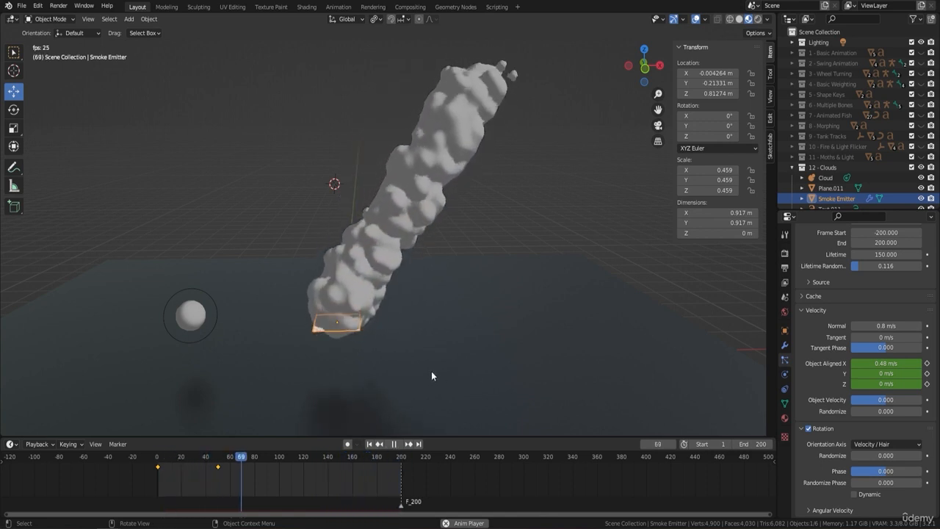
{"action": "key", "text": "space"}
Duplicate the frame 1 velocity keyframe to about frame 120 and play the animation to check the smoke's sway
{"action": "left_click", "coordinate": [159, 467]}
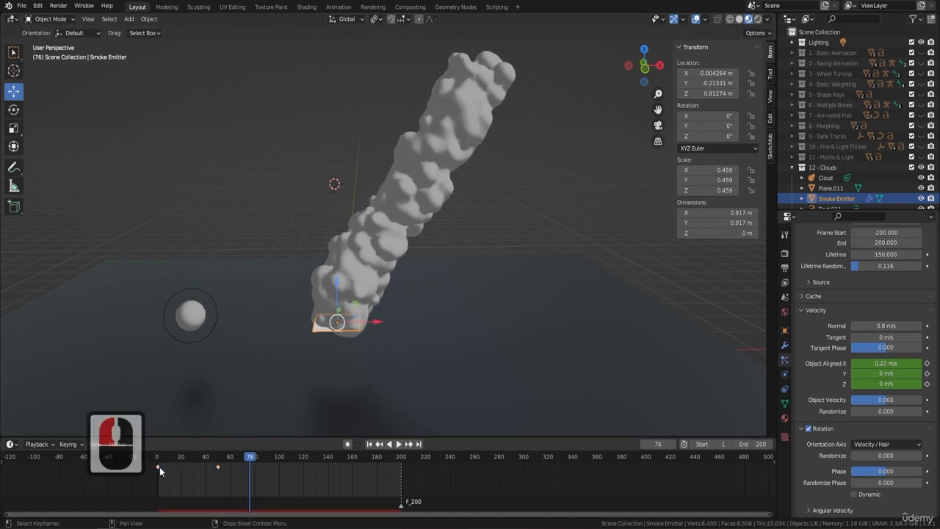
{"action": "left_click", "coordinate": [159, 468]}
{"action": "key", "text": "shift+d"}
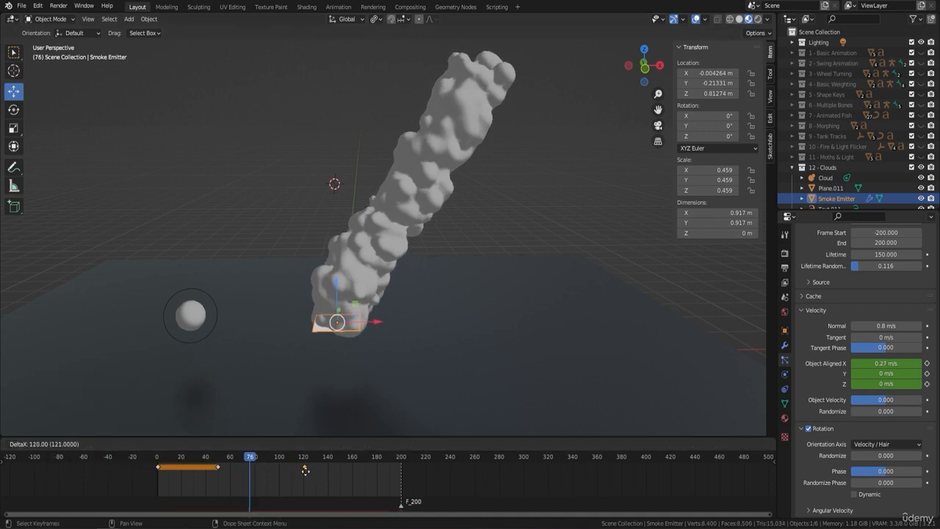
{"action": "left_click", "coordinate": [305, 470]}
{"action": "key", "text": "space"}
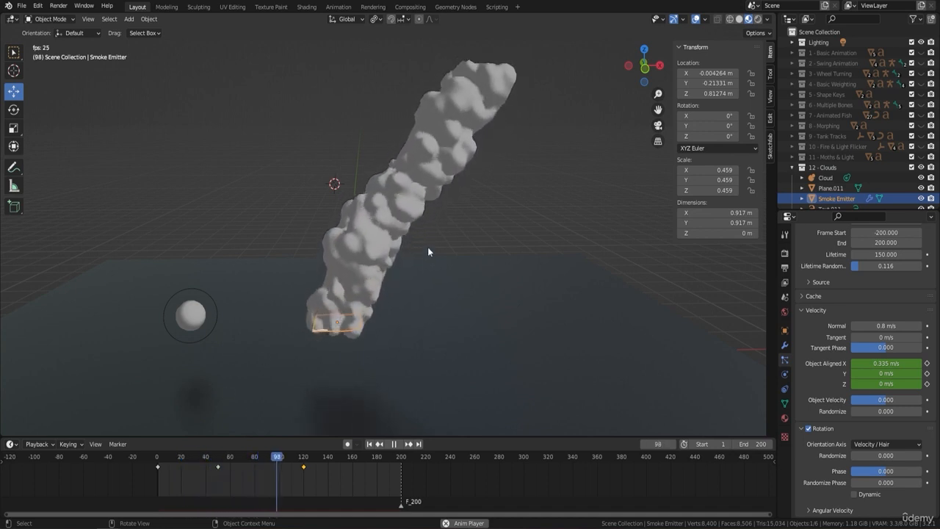
{"action": "key", "text": "space"}
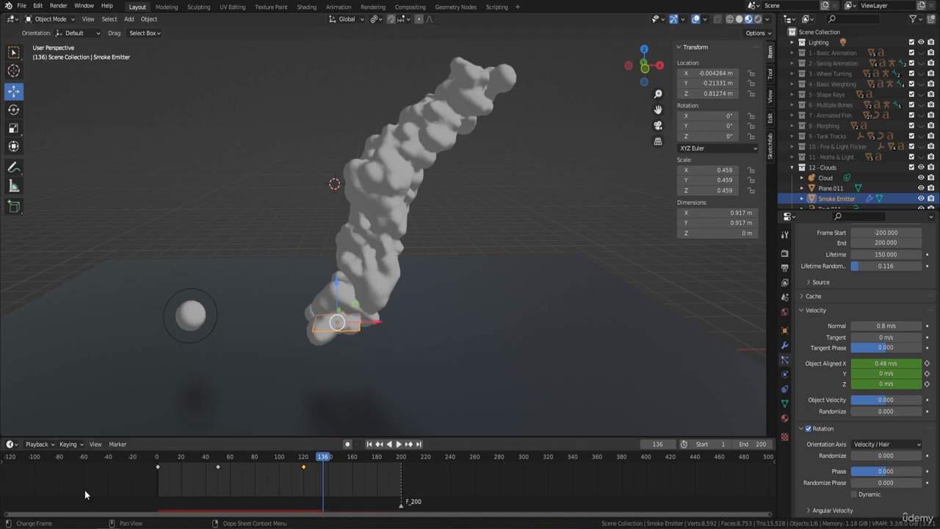
{"action": "key", "text": "space"}
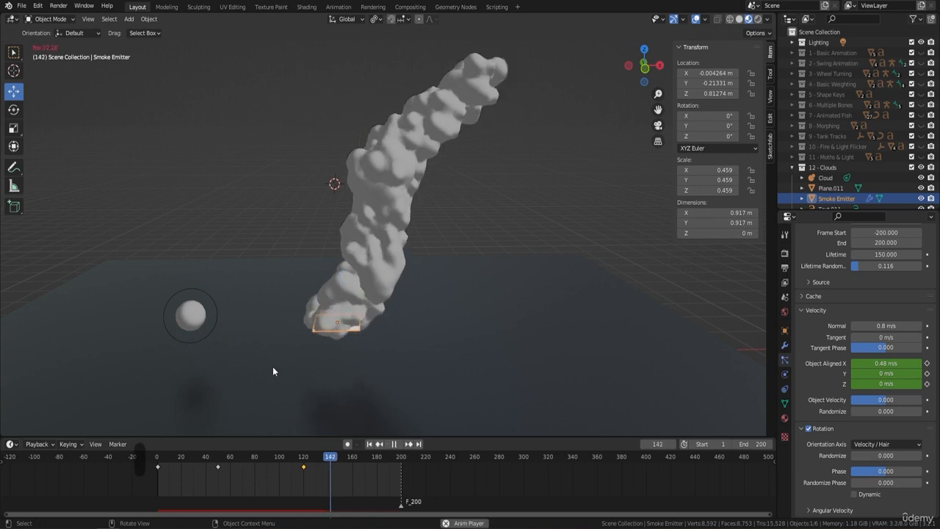
Scale all velocity keyframes closer together from frame 1, to about frames 28 and 66, and check the smoke during playback
{"action": "left_click", "coordinate": [157, 463]}
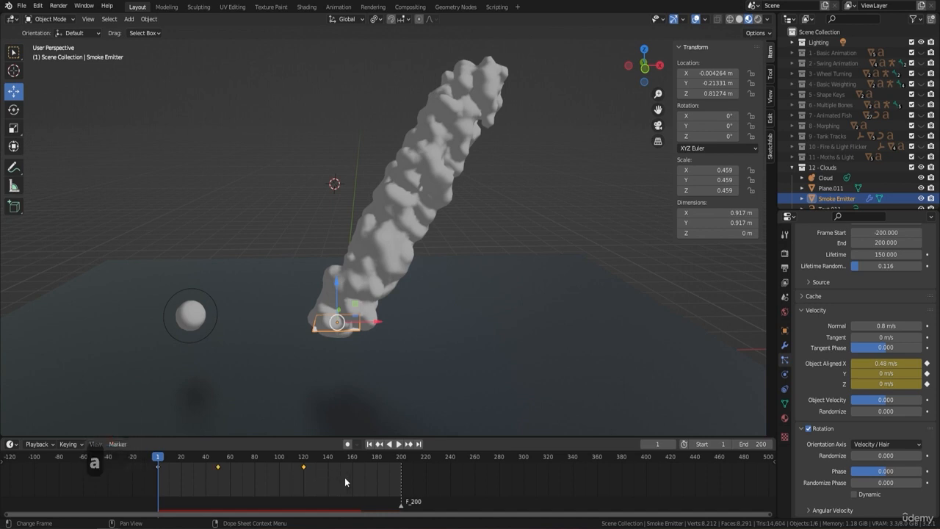
{"action": "key", "text": "a"}
{"action": "key", "text": "s"}
{"action": "left_click", "coordinate": [270, 472]}
{"action": "key", "text": "space"}
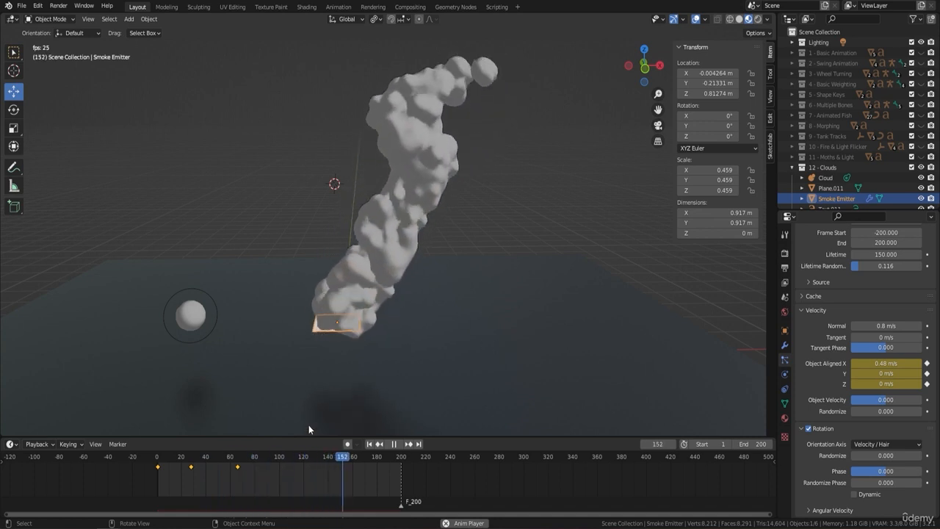
{"action": "key", "text": "space"}
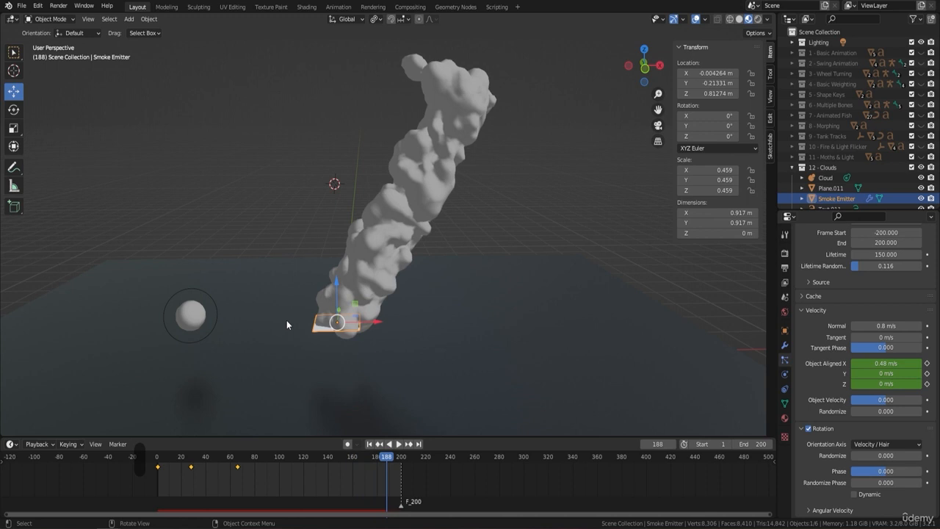
{"action": "key", "text": "space"}
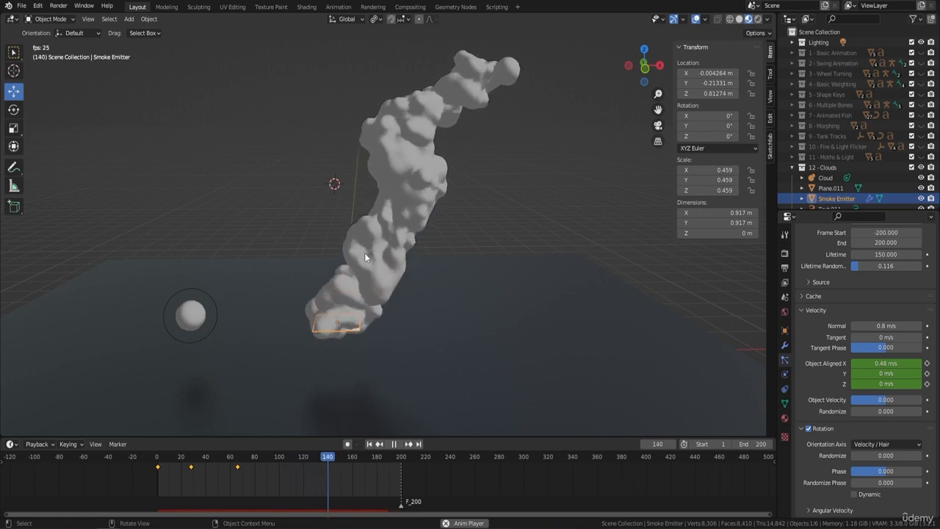
{"action": "key", "text": "space"}
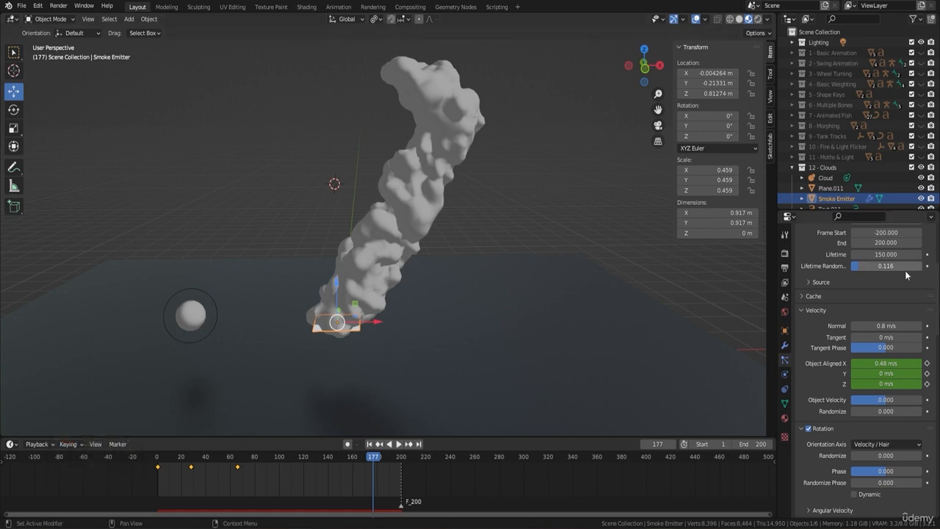
Try adding a new material named Clouds to the Smoke Emitter
{"action": "left_click_drag", "start_coordinate": [885, 233], "coordinate": [886, 256]}
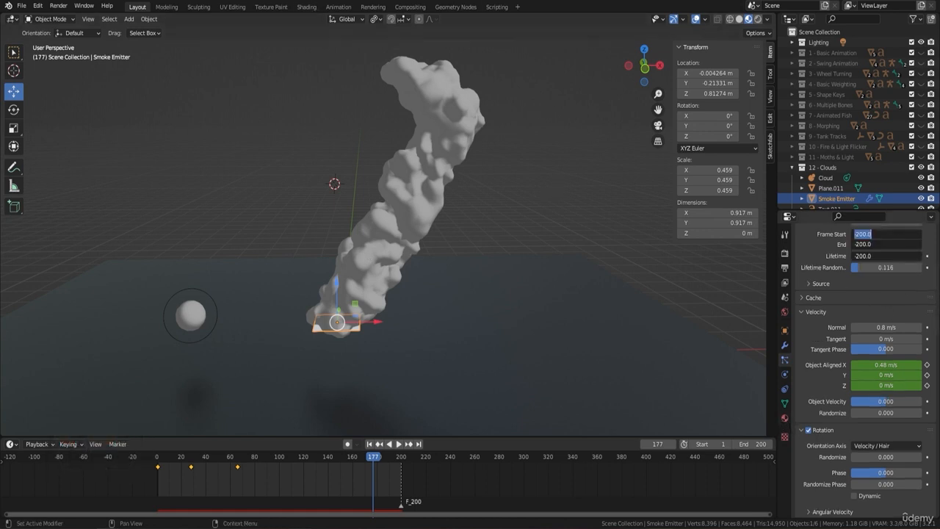
{"action": "left_click", "coordinate": [785, 421]}
{"action": "left_click", "coordinate": [785, 421]}
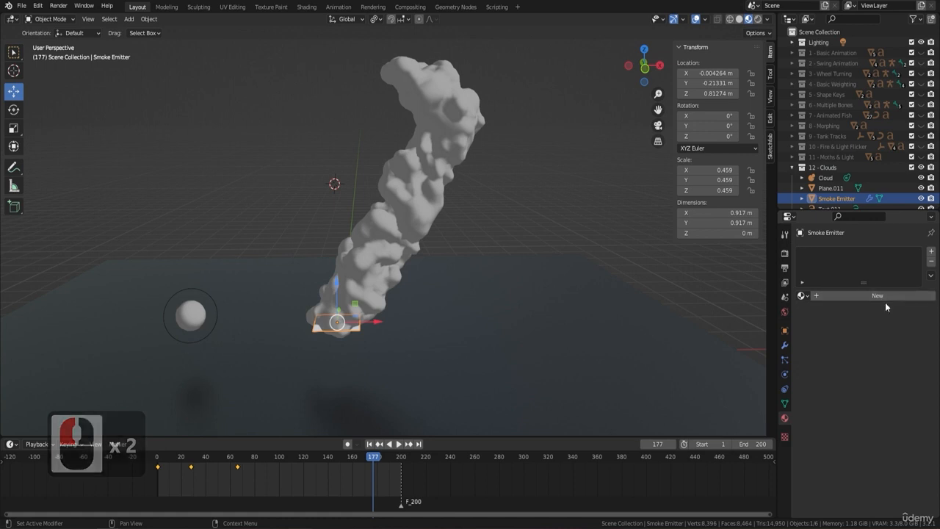
{"action": "left_click", "coordinate": [881, 296]}
{"action": "double_click", "coordinate": [841, 253]}
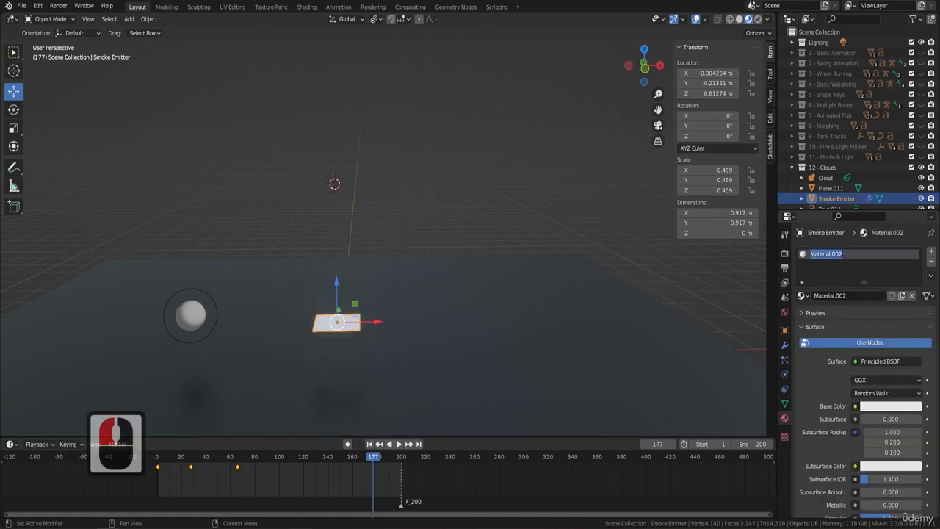
{"action": "type", "text": "Clo"}
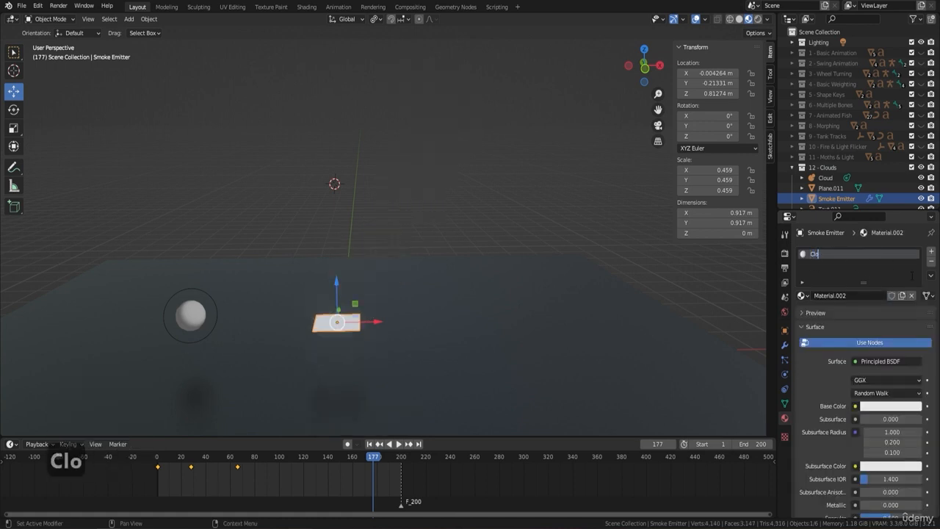
{"action": "type", "text": "uds"}
{"action": "key", "text": "Return"}
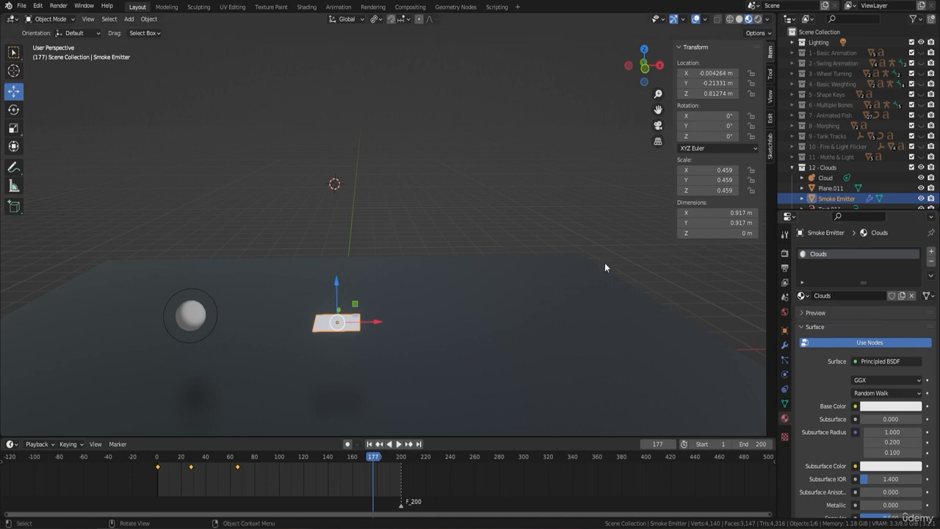
Check playback with and without the Clouds material, and undo back to the previous emission frame range and lifetime
{"action": "left_click", "coordinate": [785, 359]}
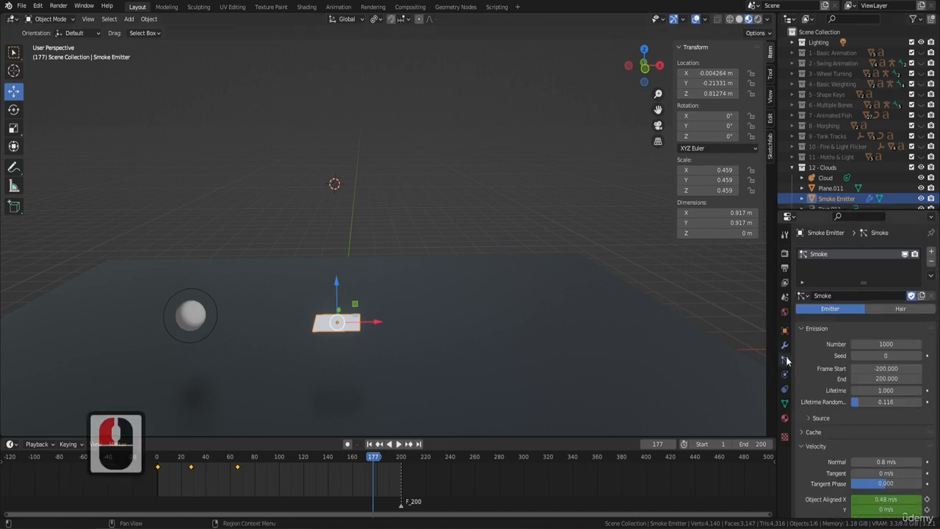
{"action": "key", "text": "space"}
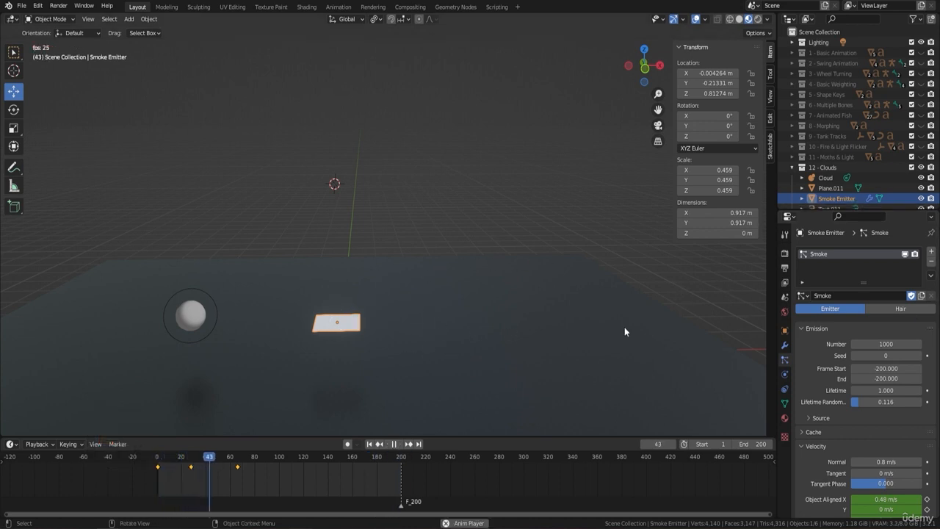
{"action": "key", "text": "space"}
{"action": "left_click", "coordinate": [785, 418]}
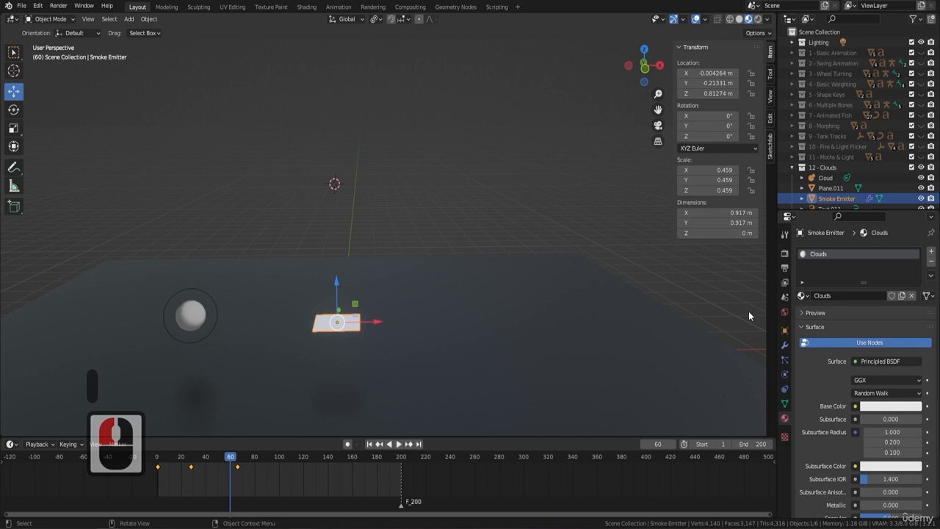
{"action": "left_click", "coordinate": [932, 262]}
{"action": "key", "text": "space"}
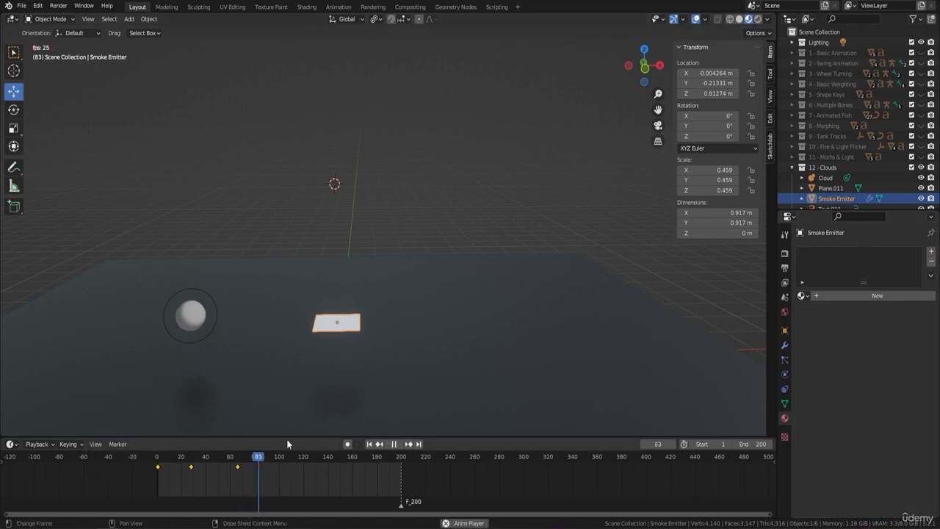
{"action": "key", "text": "space"}
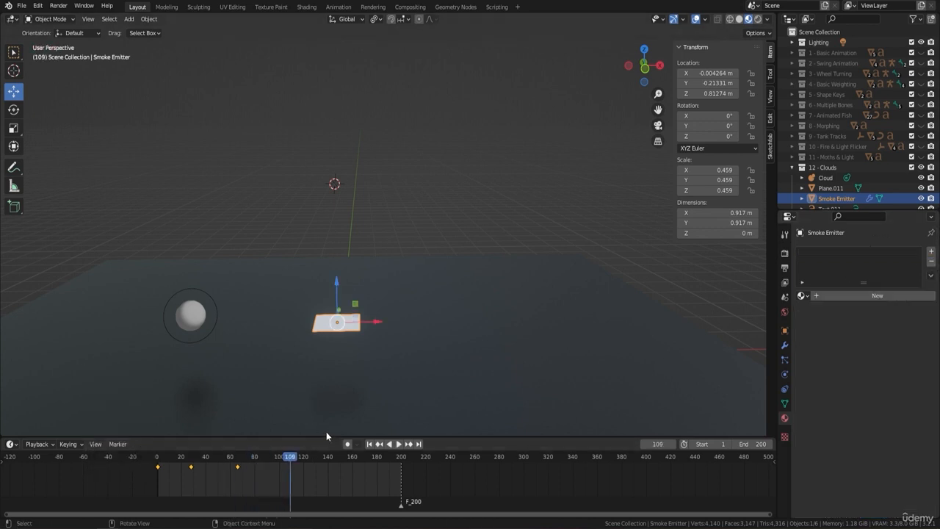
{"action": "key", "text": "F9"}
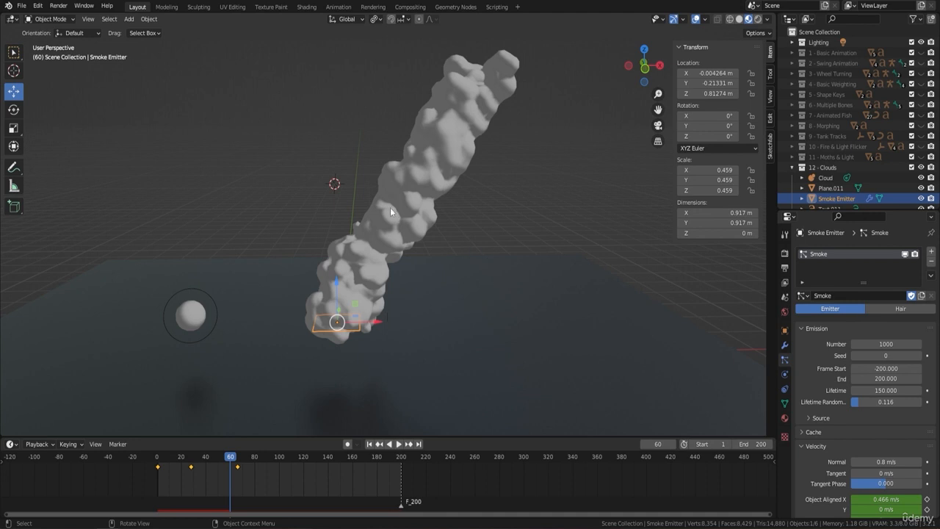
Create a new material named Clouds on the Smoke Emitter, and play the animation in Rendered viewport shading
{"action": "left_click", "coordinate": [784, 417]}
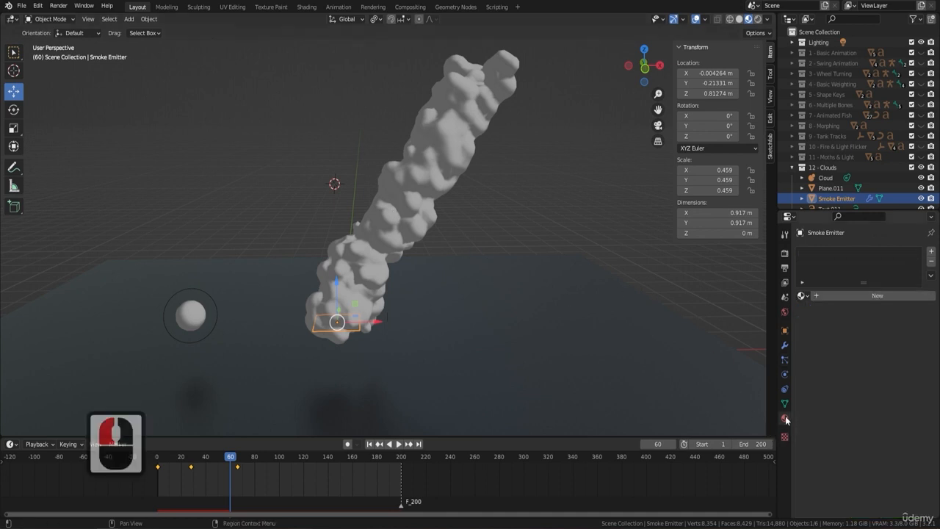
{"action": "left_click", "coordinate": [851, 300]}
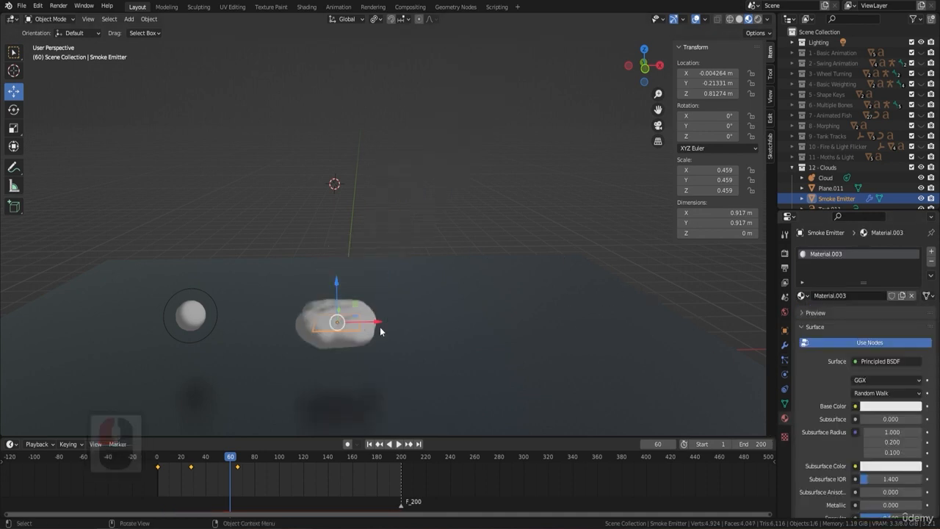
{"action": "left_click", "coordinate": [758, 19]}
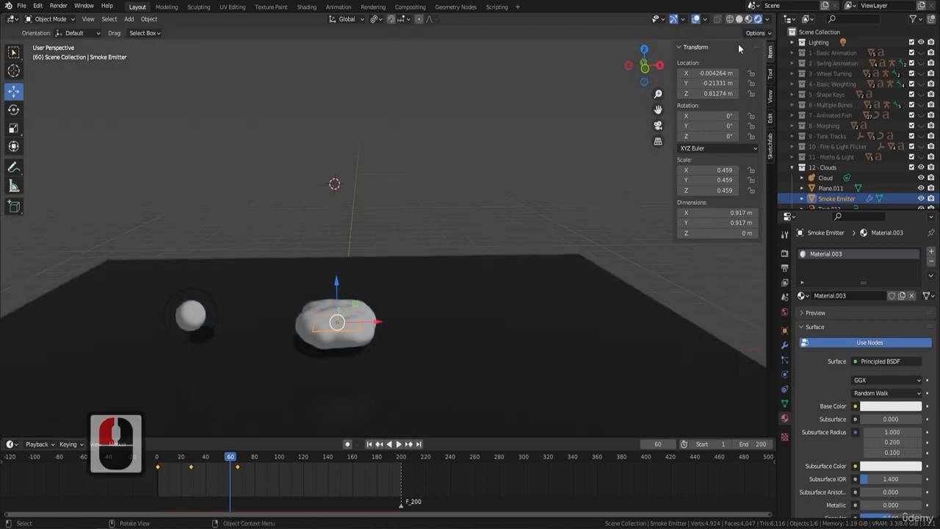
{"action": "double_click", "coordinate": [851, 253]}
{"action": "type", "text": "Clouds"}
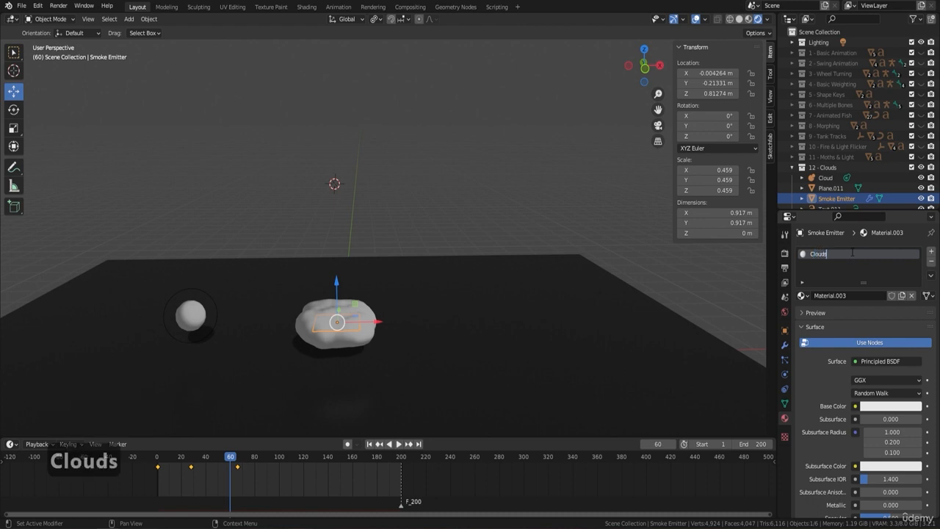
{"action": "key", "text": "Return"}
{"action": "key", "text": "space"}
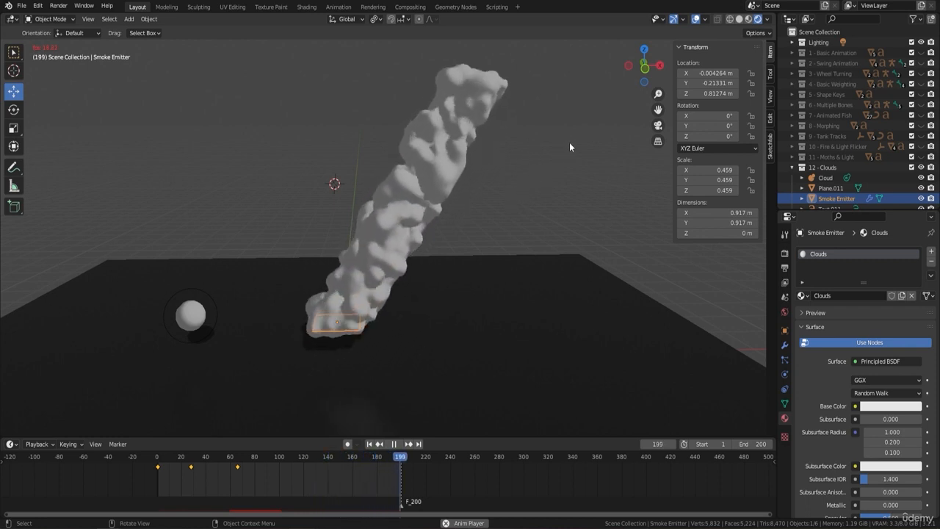
{"action": "key", "text": "space"}
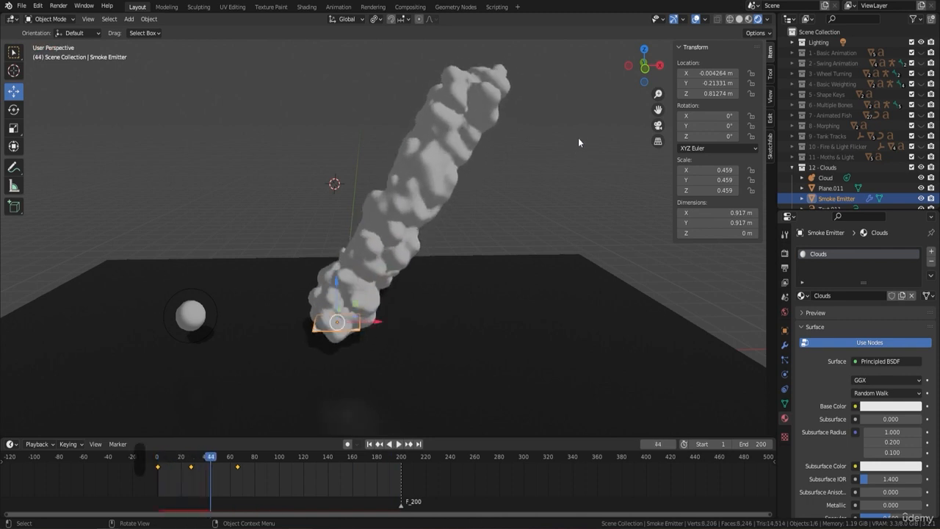
Open the Clouds material in the Shading workspace with the smoke in view, and delete its Principled BSDF node
{"action": "left_click", "coordinate": [306, 6]}
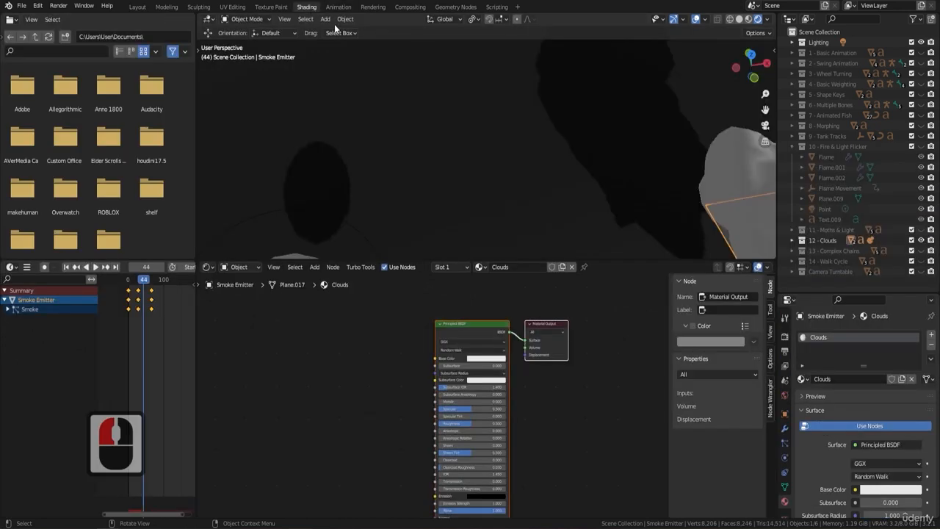
{"action": "scroll", "coordinate": [488, 157], "scroll_direction": "down", "scroll_amount": 8}
{"action": "key", "text": "KP_Decimal"}
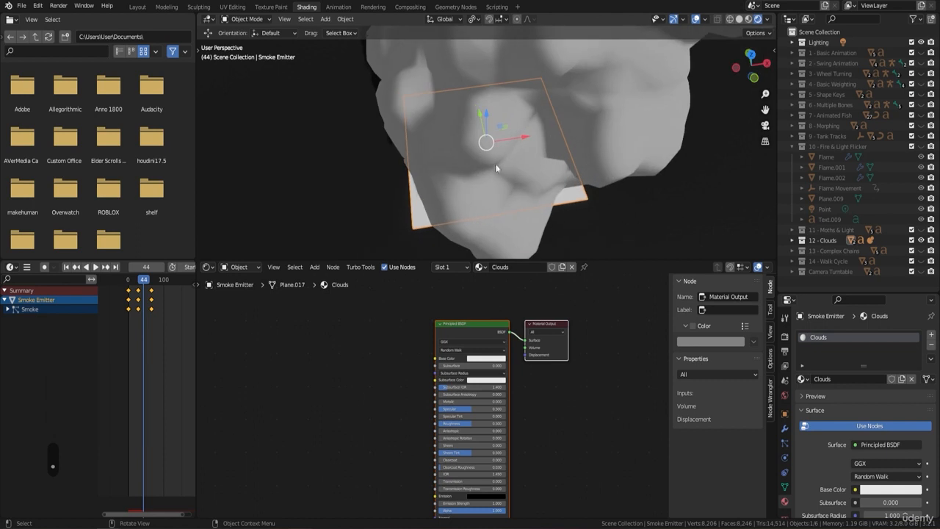
{"action": "scroll", "coordinate": [499, 166], "scroll_direction": "down", "scroll_amount": 6}
{"action": "middle_click_drag", "start_coordinate": [522, 179], "coordinate": [529, 154]}
{"action": "scroll", "coordinate": [548, 136], "scroll_direction": "up", "scroll_amount": 3}
{"action": "middle_click_drag", "start_coordinate": [529, 154], "coordinate": [505, 173], "text": "shift"}
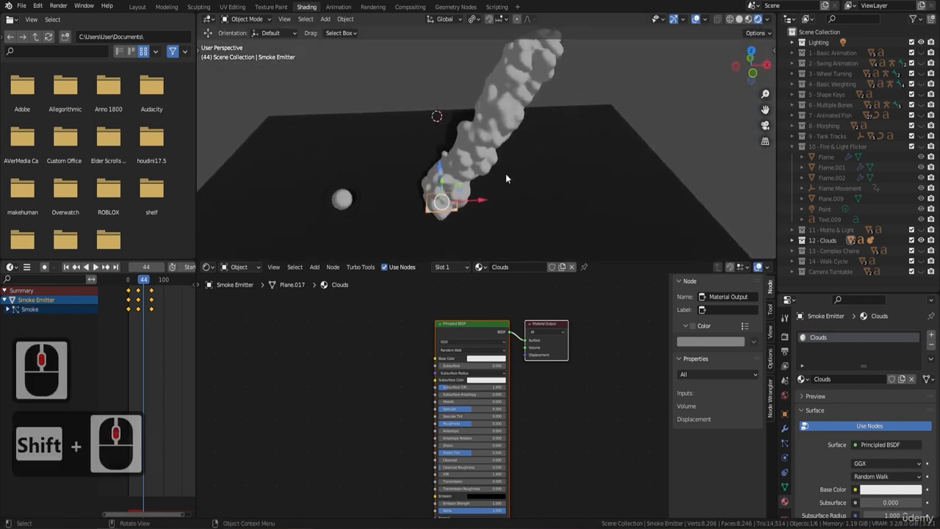
{"action": "left_click", "coordinate": [481, 329]}
{"action": "key", "text": "Delete"}
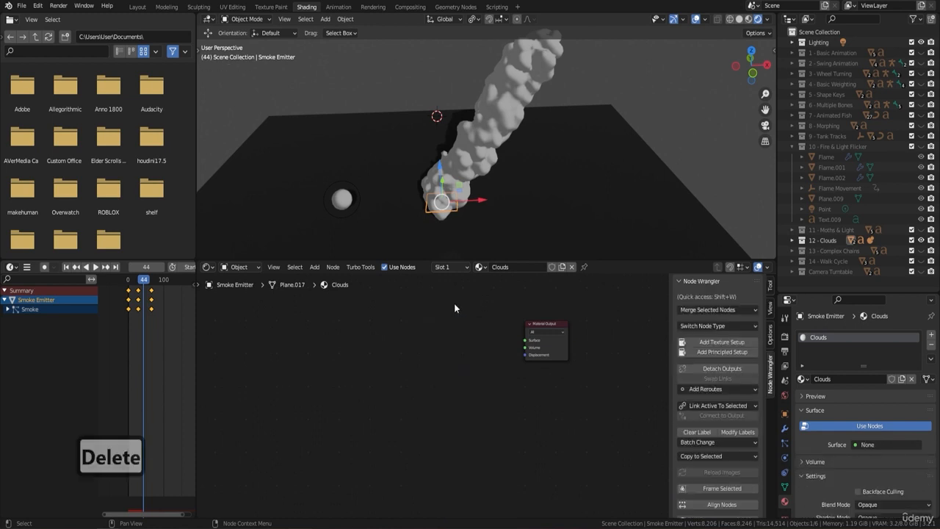
Add a ColorRamp node to the Clouds material, a short distance before the Material Output node
{"action": "key", "text": "shift+a"}
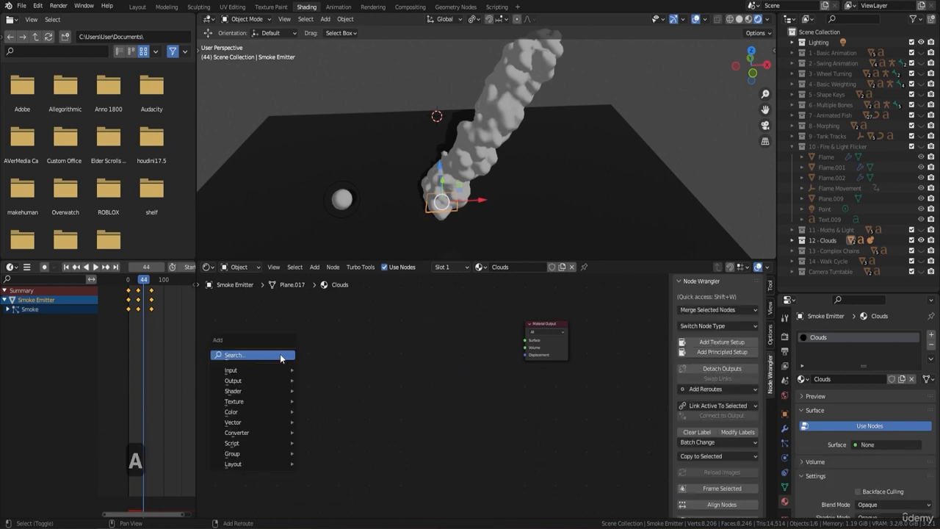
{"action": "left_click", "coordinate": [252, 351]}
{"action": "type", "text": "color"}
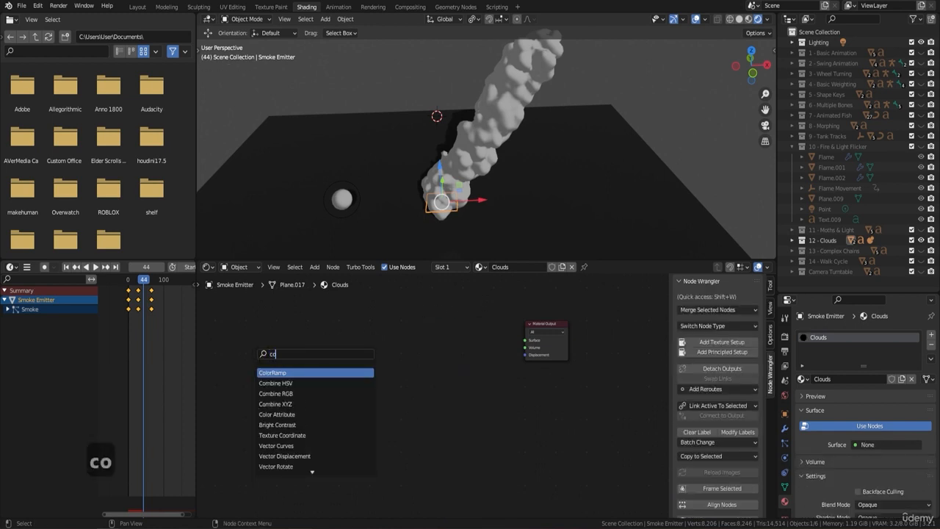
{"action": "left_click", "coordinate": [296, 373]}
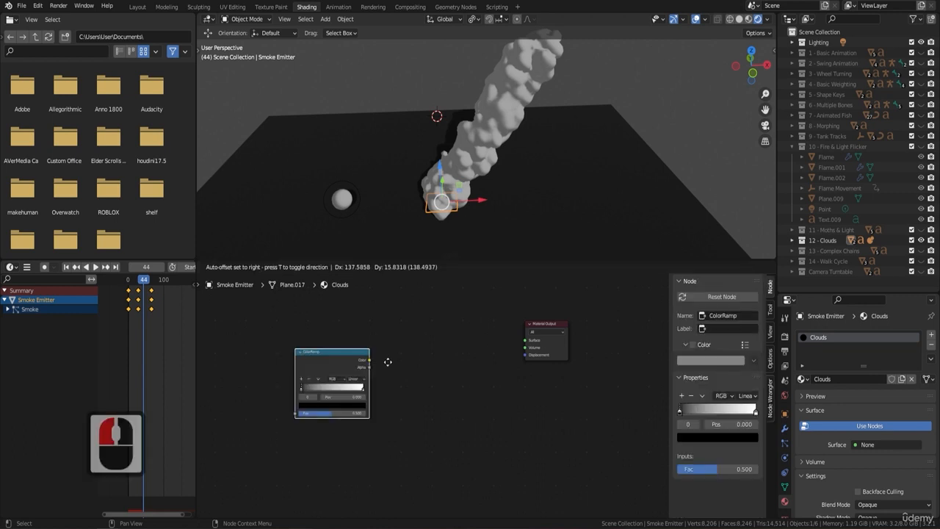
{"action": "left_click", "coordinate": [350, 359]}
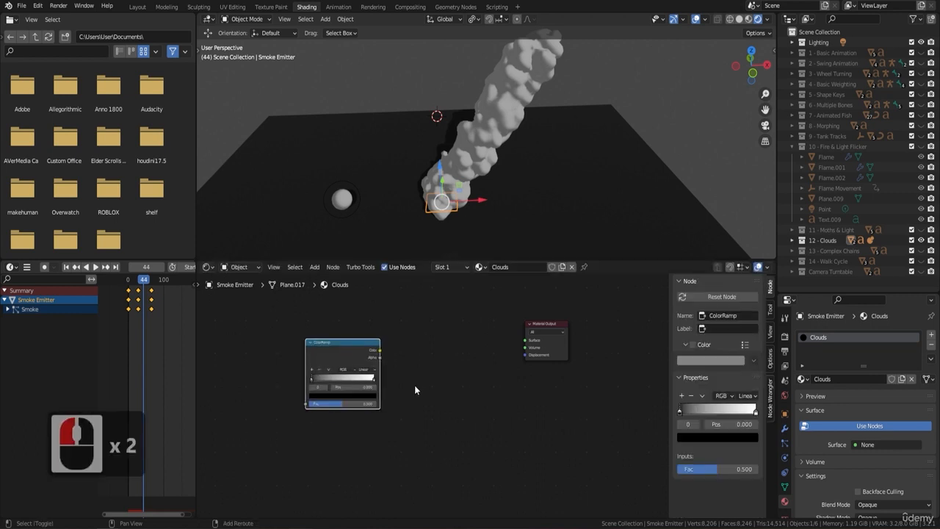
Add an RGB Curves node, feeding its Color input from the ColorRamp's Color and linking its output to the Material Output's Surface
{"action": "key", "text": "shift+a"}
{"action": "left_click", "coordinate": [414, 384]}
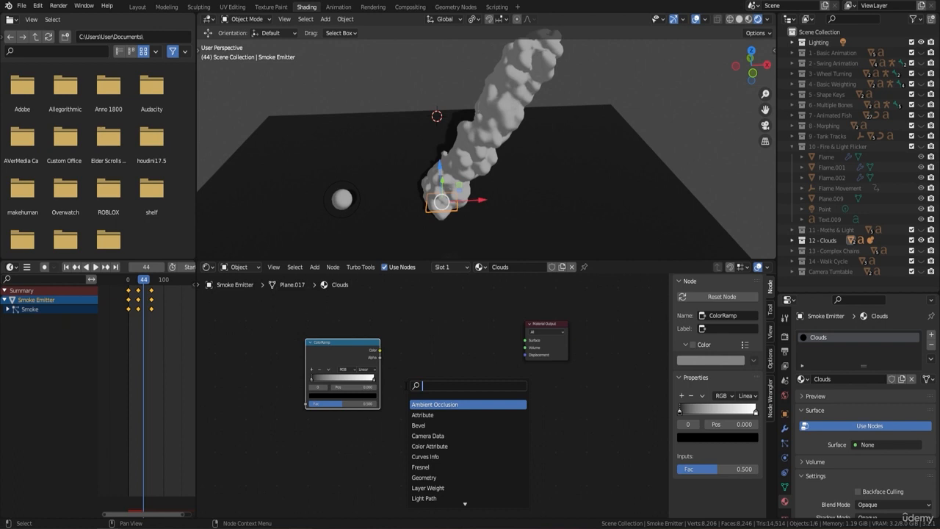
{"action": "type", "text": "curves"}
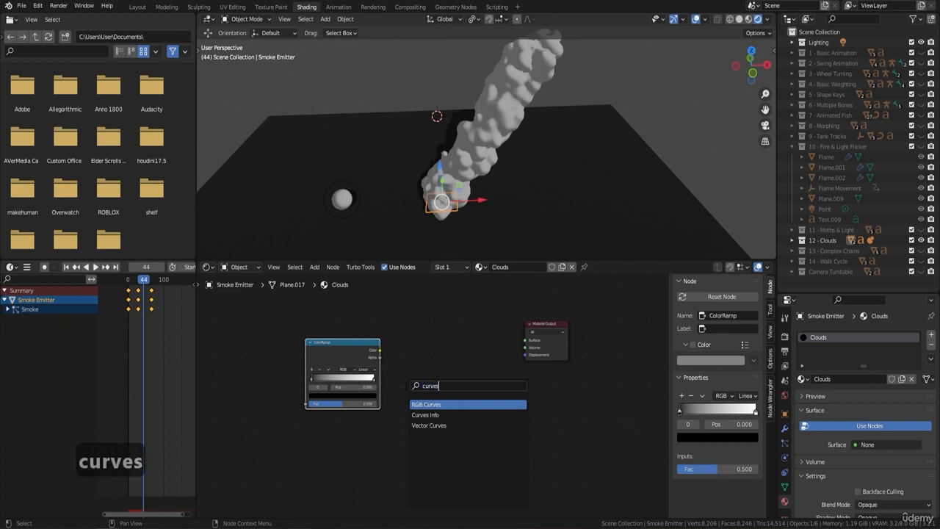
{"action": "left_click", "coordinate": [431, 403]}
{"action": "left_click", "coordinate": [420, 405]}
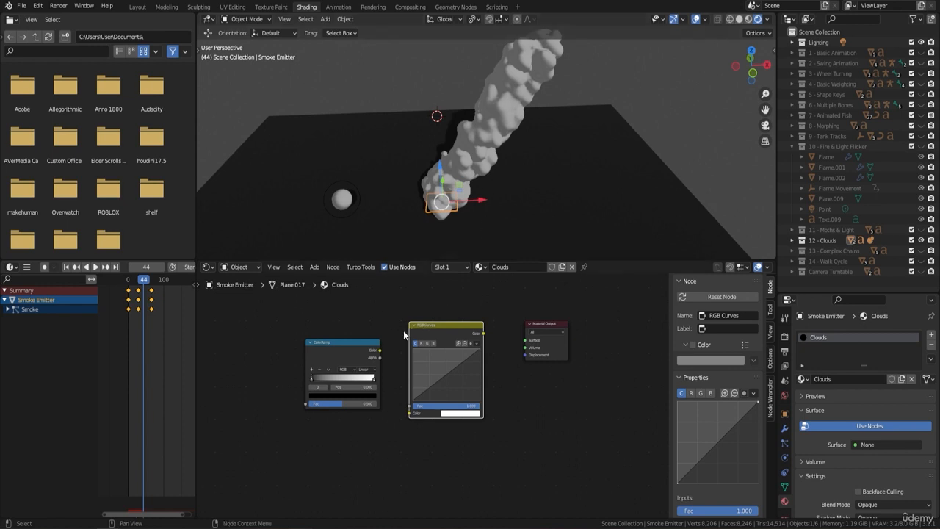
{"action": "left_click_drag", "start_coordinate": [380, 351], "coordinate": [408, 413]}
{"action": "left_click_drag", "start_coordinate": [481, 337], "coordinate": [525, 340]}
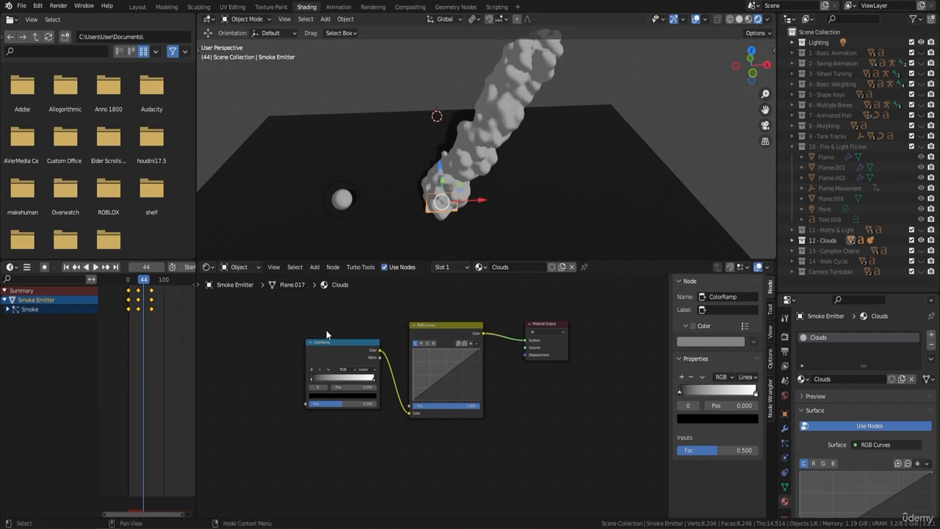
Add a Node Wrangler texture setup to the ColorRamp node and move the new nodes clear of it
{"action": "middle_click_drag", "start_coordinate": [326, 330], "coordinate": [388, 322]}
{"action": "left_click", "coordinate": [392, 335]}
{"action": "left_click", "coordinate": [397, 341]}
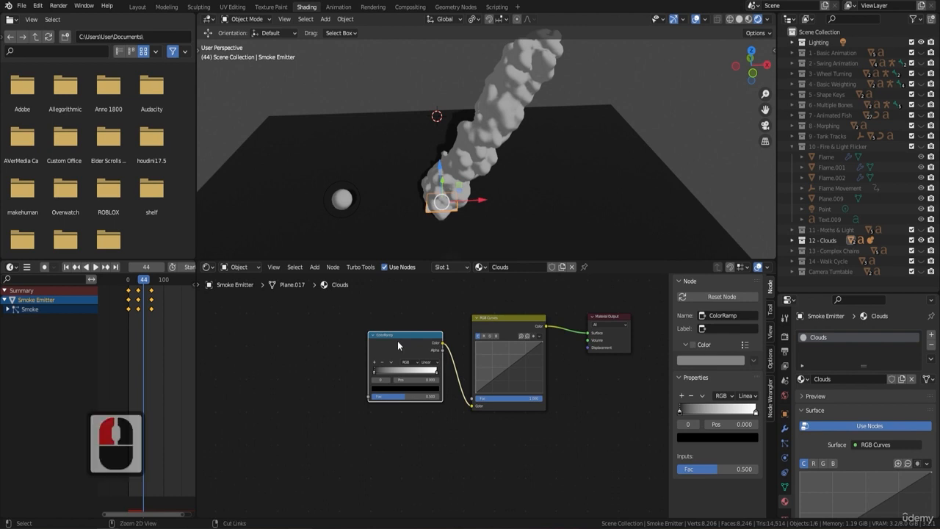
{"action": "key", "text": "ctrl+t"}
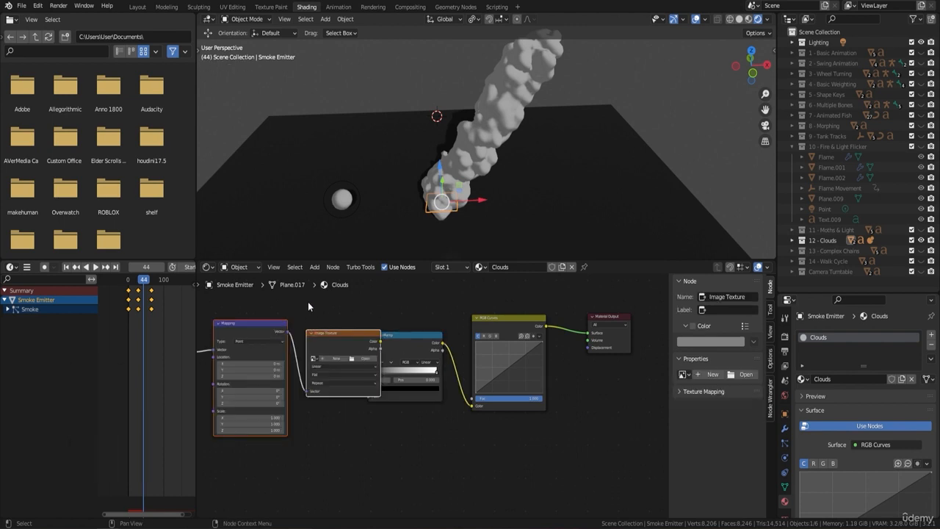
{"action": "scroll", "coordinate": [308, 302], "scroll_direction": "down", "scroll_amount": 3}
{"action": "middle_click_drag", "start_coordinate": [308, 301], "coordinate": [511, 289]}
{"action": "left_click_drag", "start_coordinate": [451, 334], "coordinate": [379, 333]}
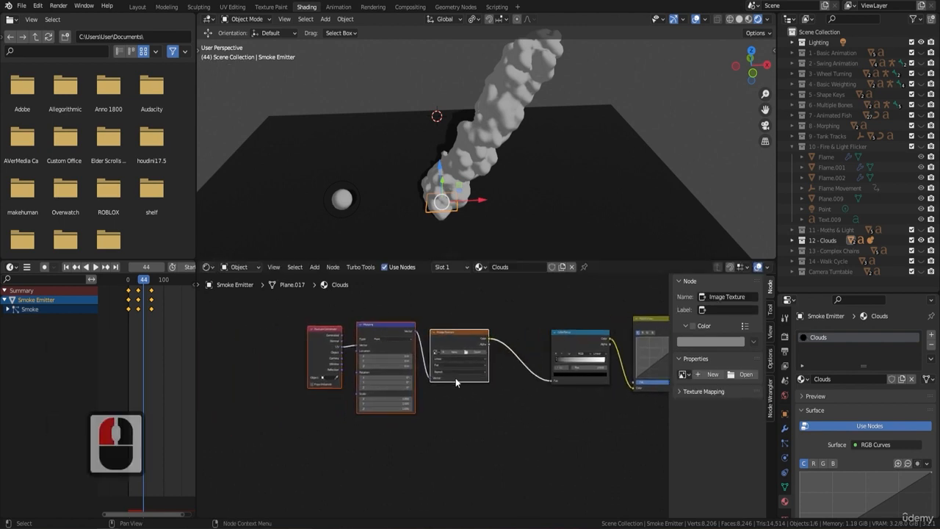
Delete the Image Texture node and link the Mapping node's Vector output to the ColorRamp's Fac input
{"action": "scroll", "coordinate": [456, 379], "scroll_direction": "up", "scroll_amount": 3}
{"action": "left_click", "coordinate": [467, 365]}
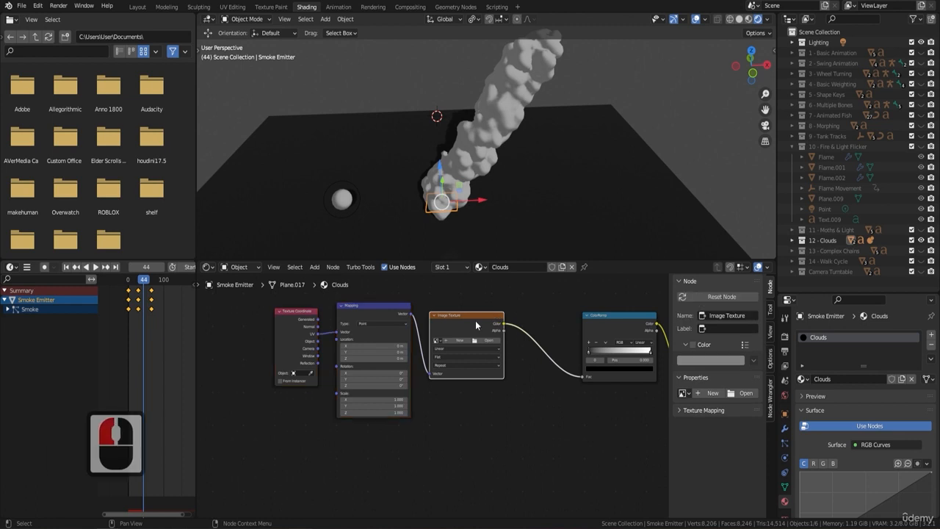
{"action": "key", "text": "Delete"}
{"action": "left_click_drag", "start_coordinate": [410, 313], "coordinate": [582, 377]}
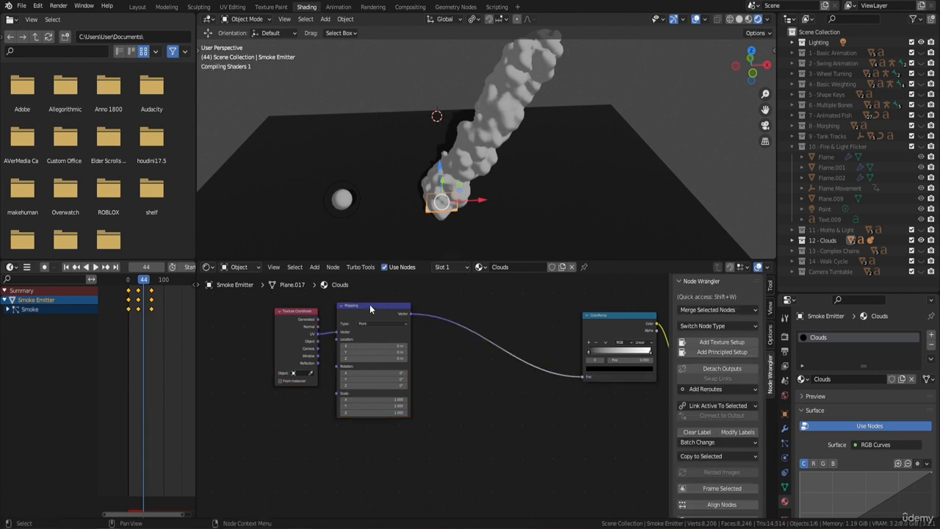
Reposition the Mapping and Texture Coordinate nodes, and feed the Mapping's Vector input from the Normal output instead of UV
{"action": "left_click_drag", "start_coordinate": [369, 303], "coordinate": [434, 304]}
{"action": "left_click_drag", "start_coordinate": [303, 314], "coordinate": [321, 317]}
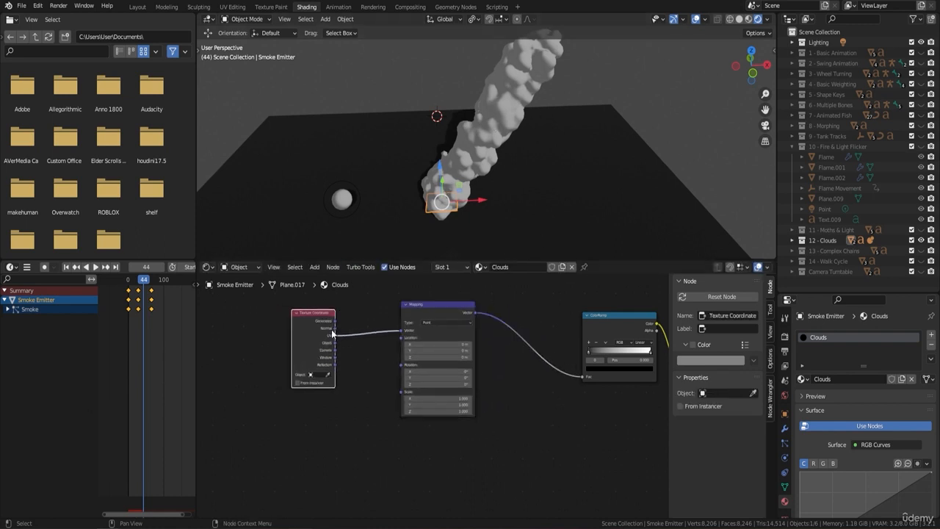
{"action": "left_click_drag", "start_coordinate": [335, 329], "coordinate": [405, 333]}
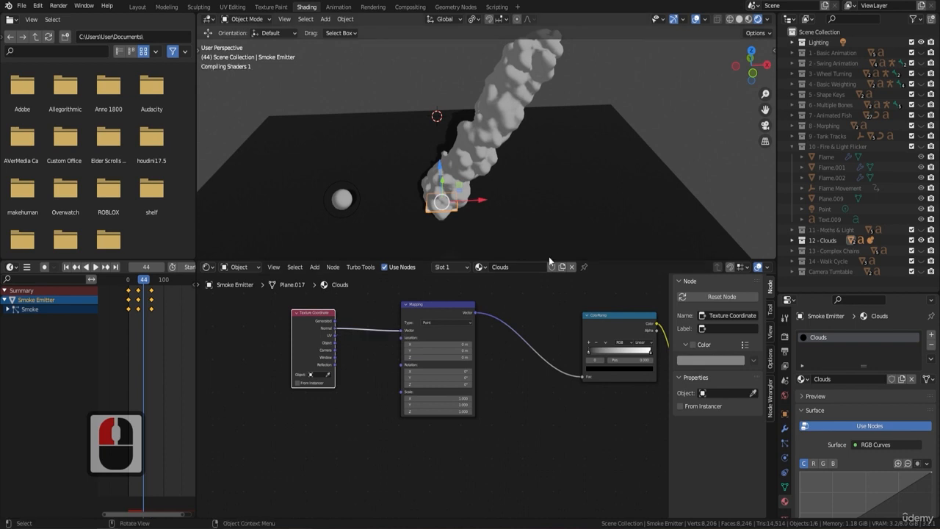
Slide the ColorRamp's white stop back to about position 0.538
{"action": "middle_click_drag", "start_coordinate": [555, 356], "coordinate": [482, 358]}
{"action": "scroll", "coordinate": [482, 357], "scroll_direction": "up", "scroll_amount": 4}
{"action": "middle_click_drag", "start_coordinate": [540, 378], "coordinate": [467, 381]}
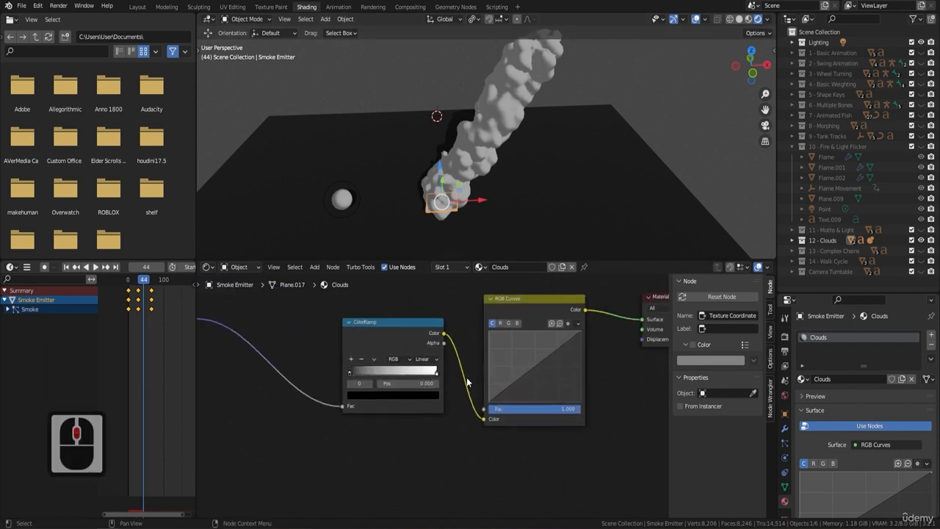
{"action": "left_click_drag", "start_coordinate": [435, 374], "coordinate": [397, 373]}
{"action": "left_click", "coordinate": [397, 373]}
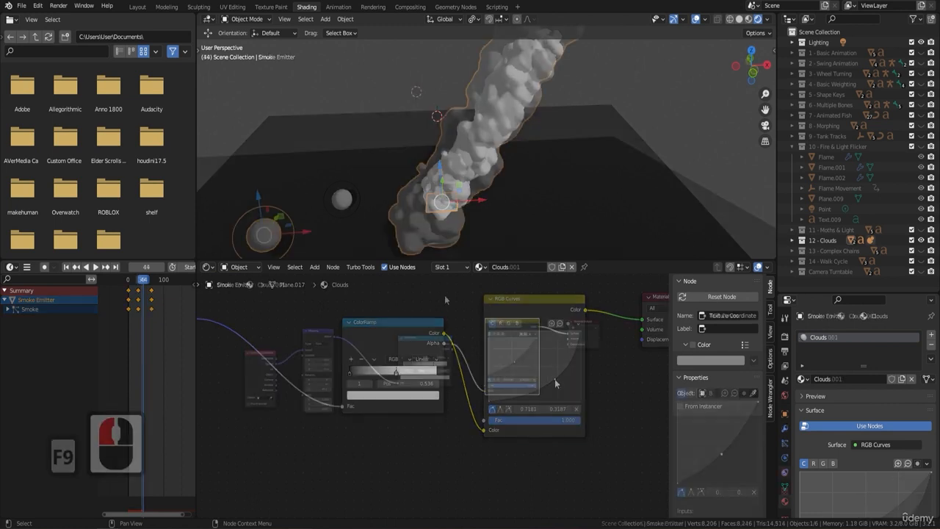
Color the first ColorRamp stop of the Cloud object's Clouds.001 material green
{"action": "scroll", "coordinate": [415, 352], "scroll_direction": "up", "scroll_amount": 7}
{"action": "scroll", "coordinate": [425, 400], "scroll_direction": "up", "scroll_amount": 3}
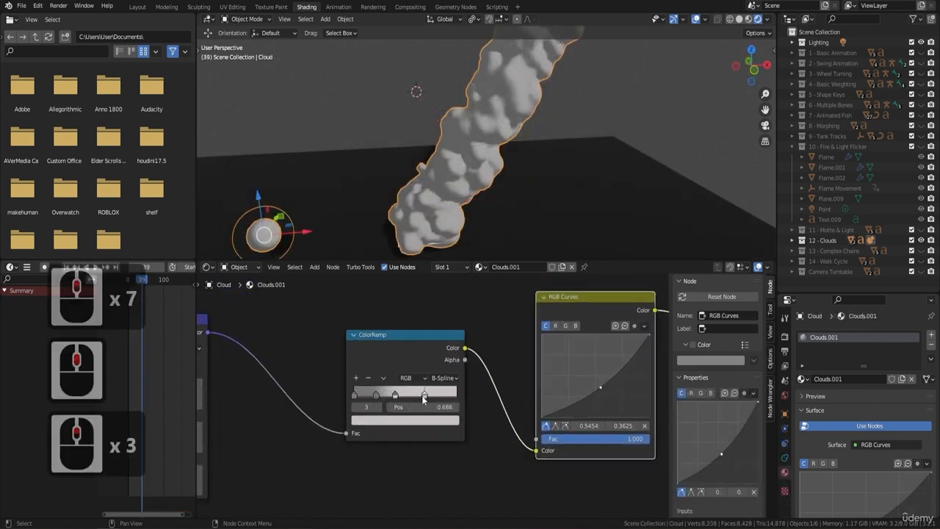
{"action": "left_click", "coordinate": [424, 400]}
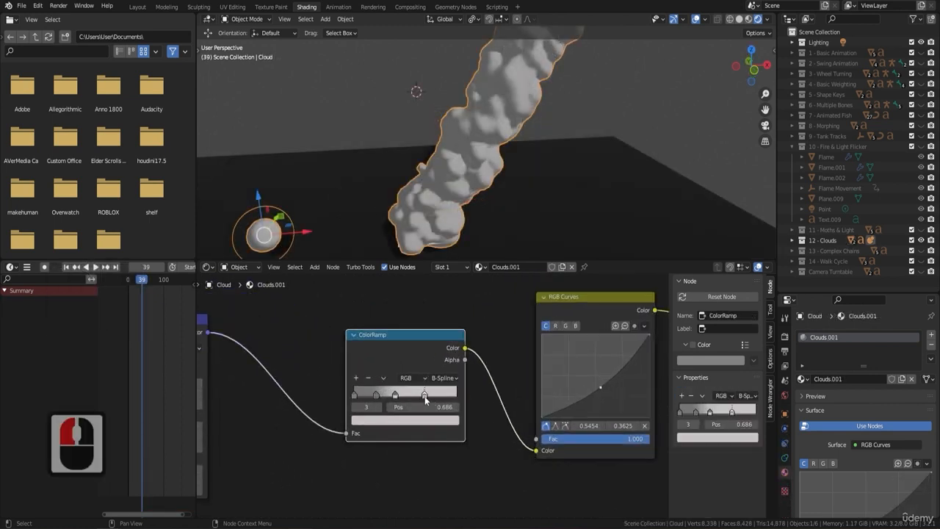
{"action": "left_click", "coordinate": [354, 396]}
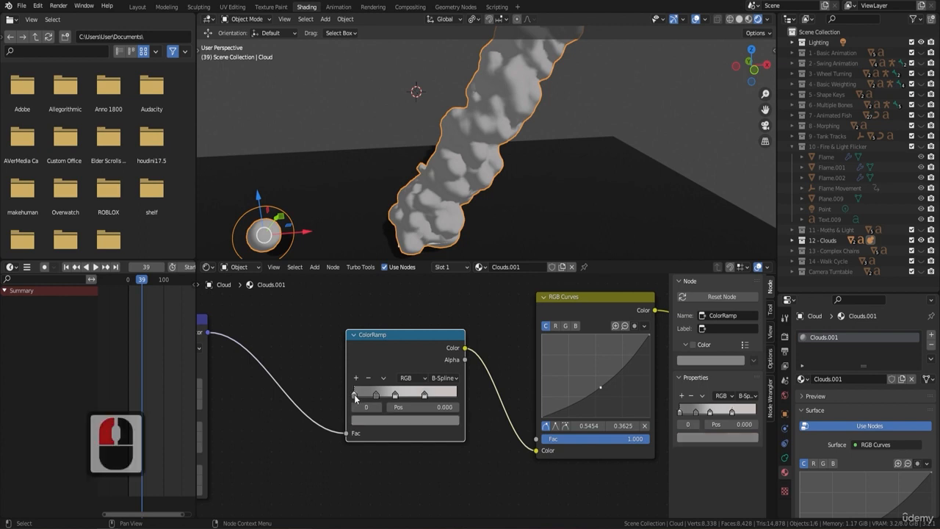
{"action": "left_click", "coordinate": [392, 420]}
{"action": "left_click", "coordinate": [399, 420]}
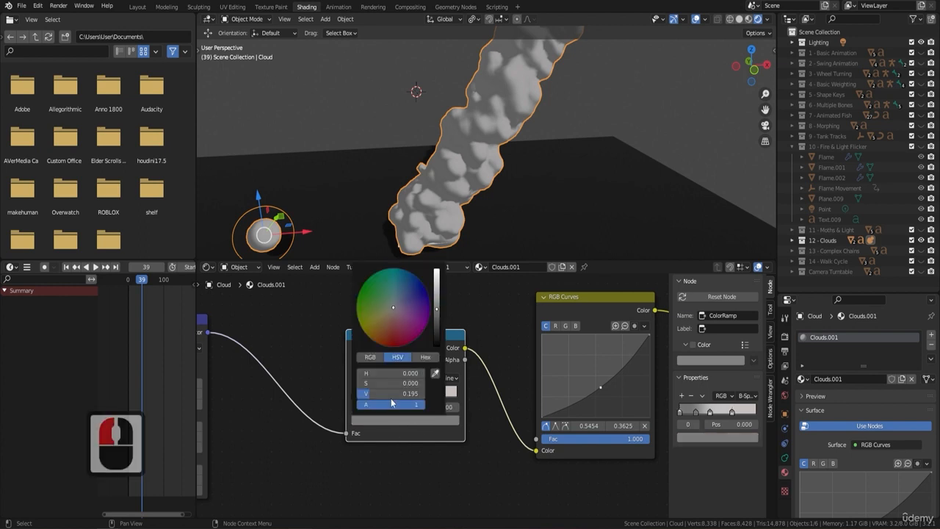
{"action": "double_click", "coordinate": [377, 308]}
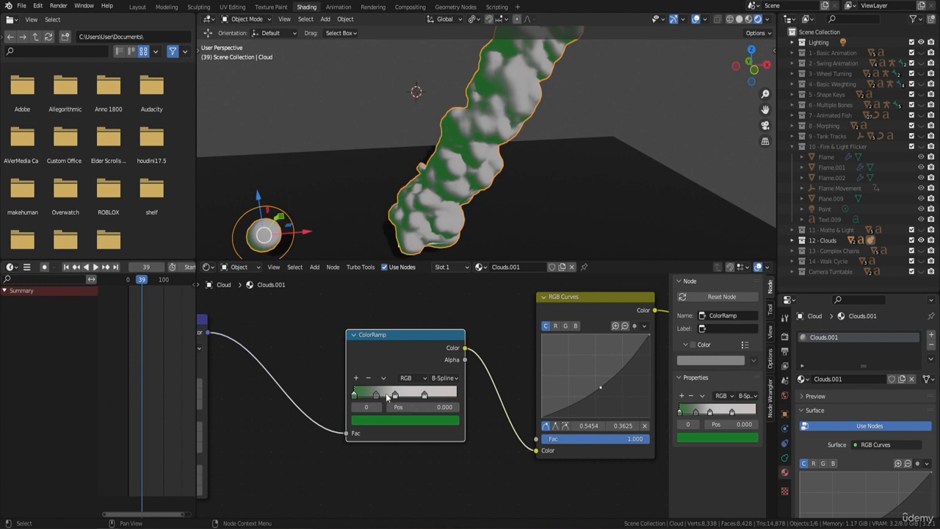
Color the ColorRamp stop at position 0.214 dark blue and the stop at position 0.400 magenta
{"action": "left_click", "coordinate": [378, 397]}
{"action": "left_click", "coordinate": [394, 421]}
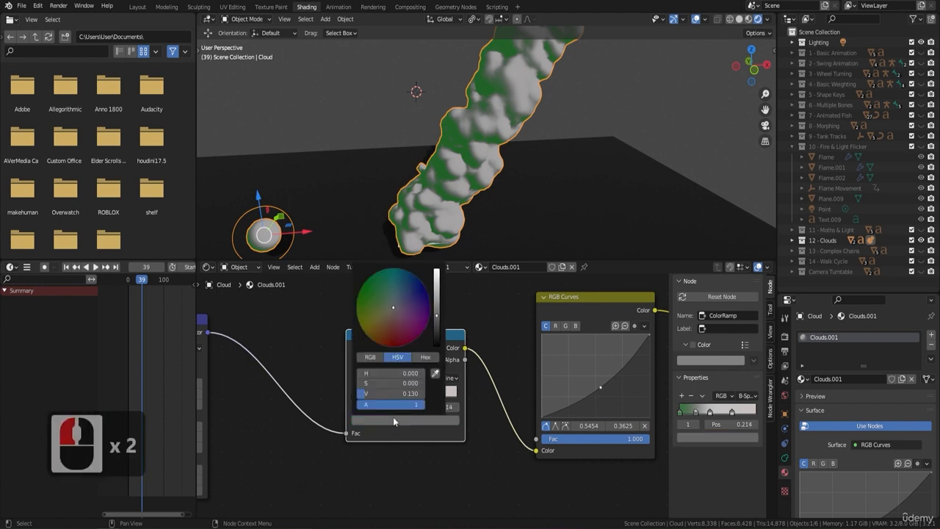
{"action": "left_click", "coordinate": [408, 301]}
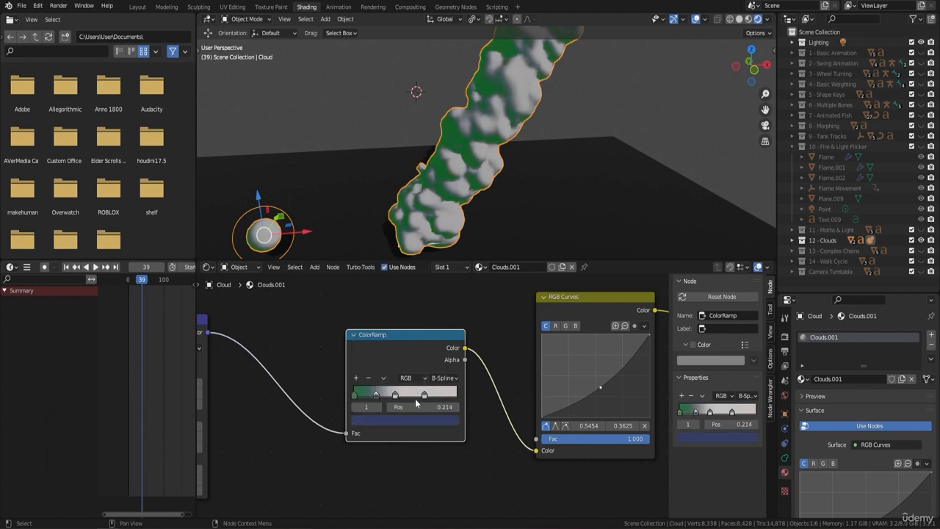
{"action": "left_click", "coordinate": [395, 396]}
{"action": "left_click", "coordinate": [405, 421]}
{"action": "left_click", "coordinate": [416, 326]}
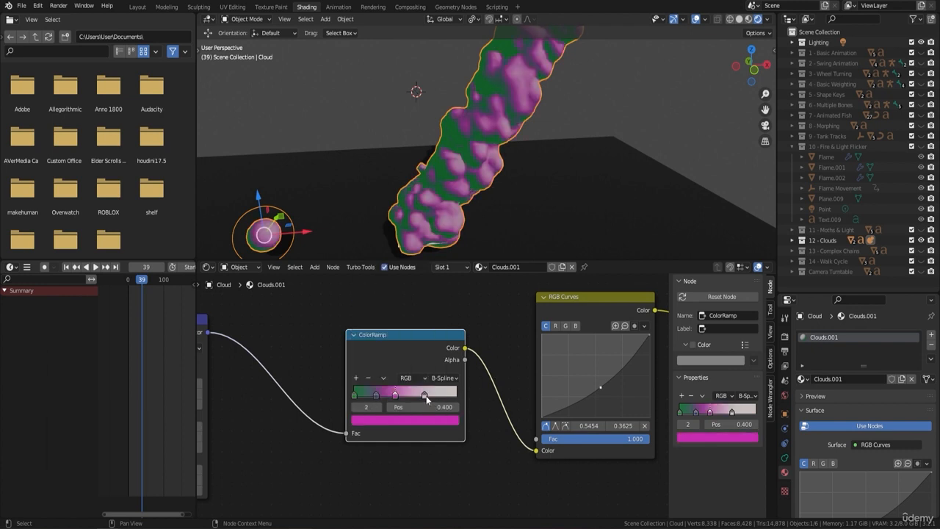
Color the last ColorRamp stop, at position 0.686, red and view the smoke from another angle
{"action": "left_click", "coordinate": [424, 395]}
{"action": "left_click", "coordinate": [431, 420]}
{"action": "left_click", "coordinate": [391, 341]}
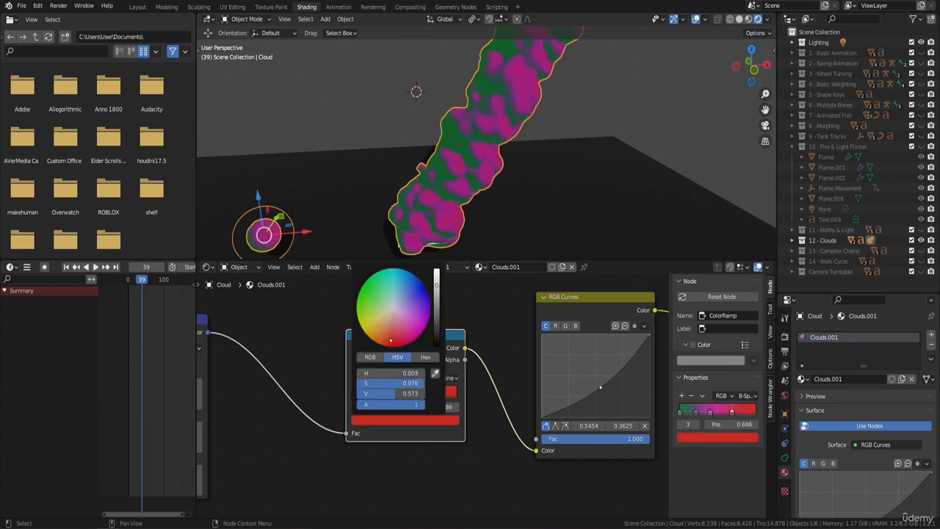
{"action": "middle_click_drag", "start_coordinate": [504, 179], "coordinate": [530, 194]}
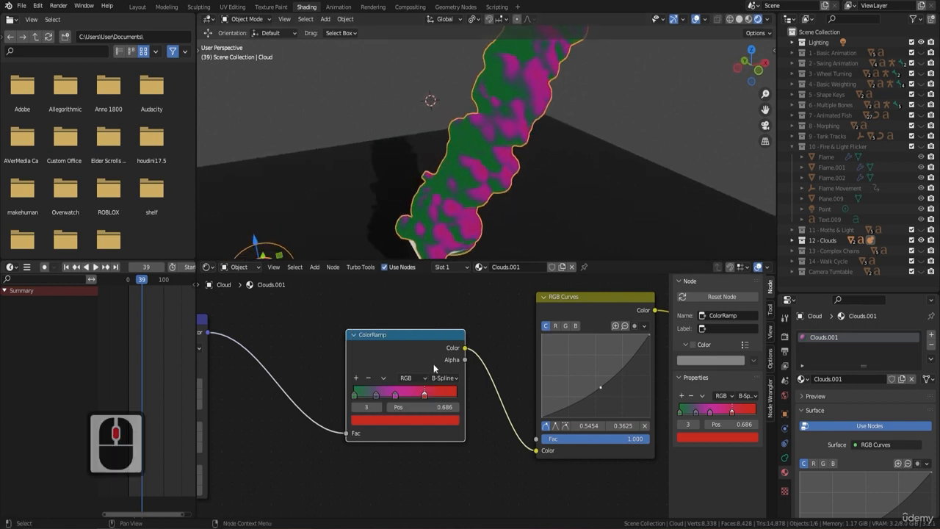
Change the last ColorRamp stop's color to cyan and look at the smoke from another side
{"action": "left_click", "coordinate": [411, 419]}
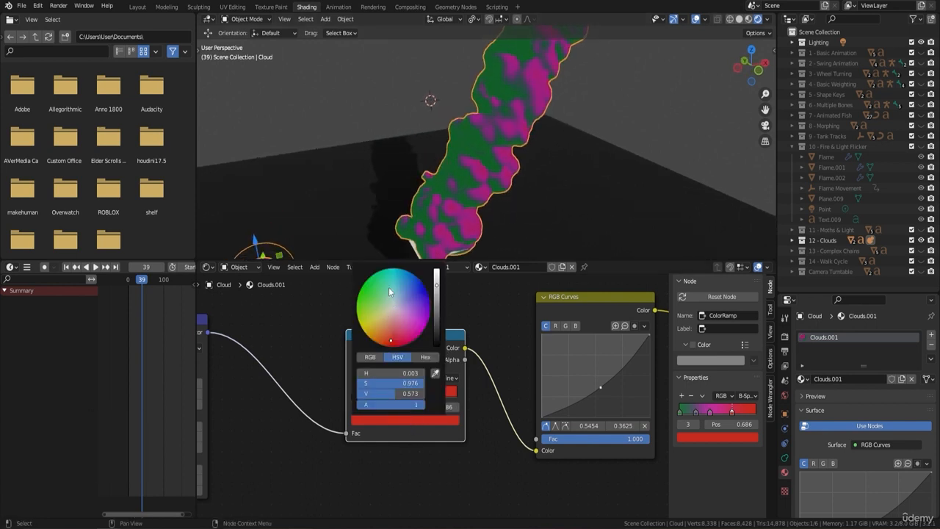
{"action": "left_click", "coordinate": [389, 291]}
{"action": "middle_click_drag", "start_coordinate": [544, 178], "coordinate": [520, 229]}
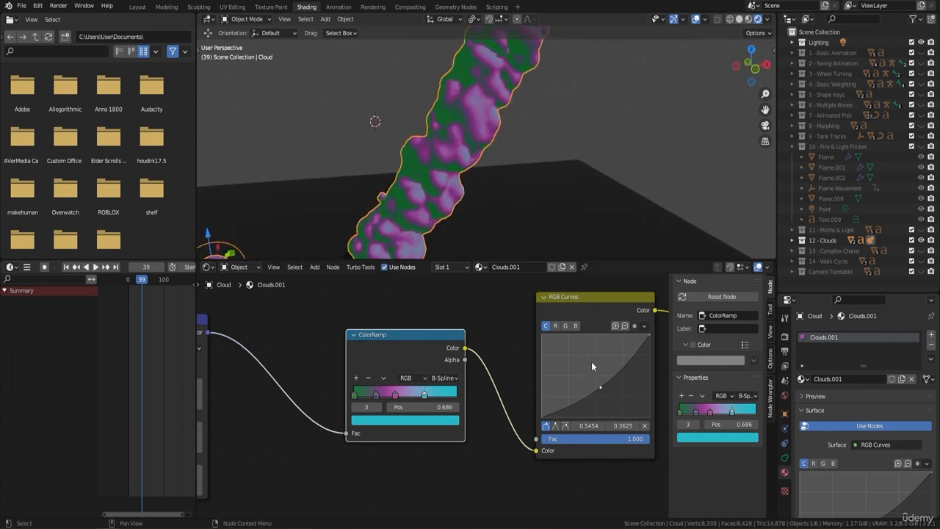
Raise the middle point of the RGB Curves node to about 0.5272, 0.4562 and inspect the smoke's shading
{"action": "mouse_move", "coordinate": [599, 387]}
{"action": "left_mouse_down"}
{"action": "mouse_move", "coordinate": [582, 362]}
{"action": "mouse_move", "coordinate": [599, 381]}
{"action": "left_mouse_up"}
{"action": "left_click", "coordinate": [615, 345]}
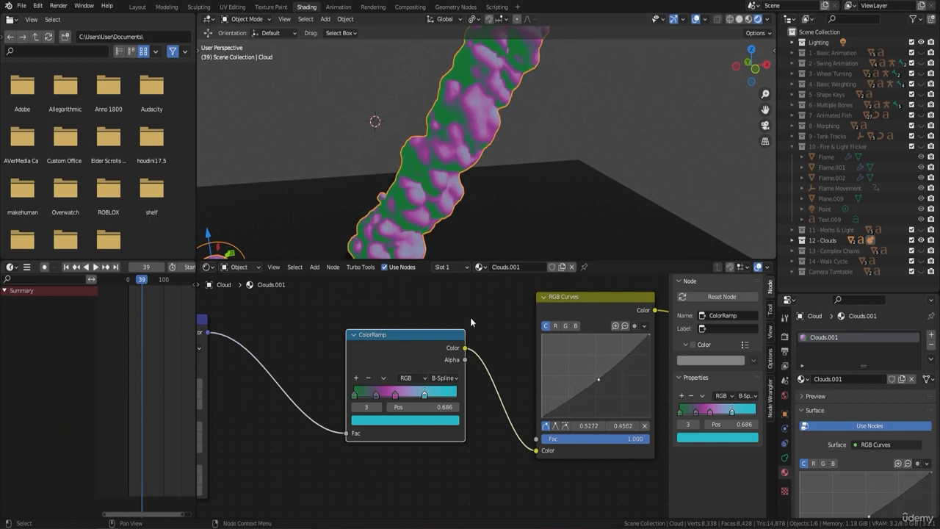
{"action": "scroll", "coordinate": [513, 169], "scroll_direction": "up", "scroll_amount": 2}
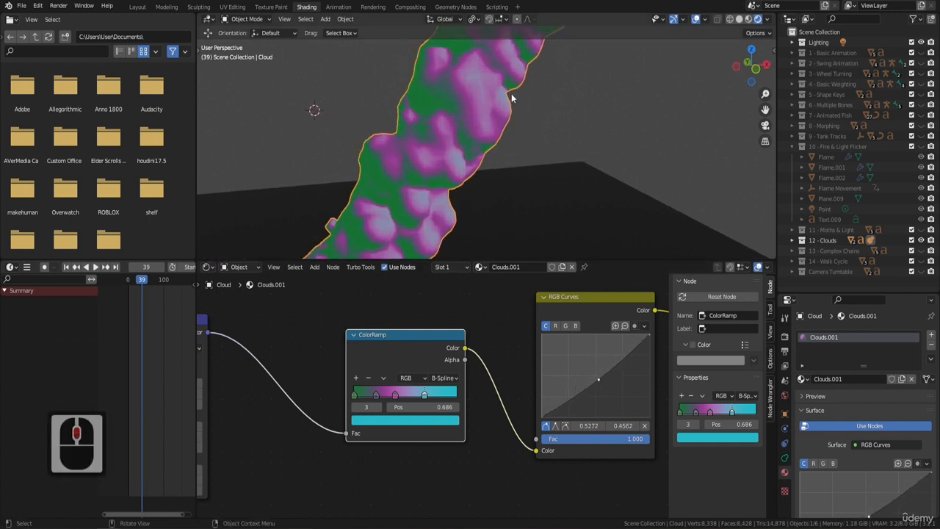
{"action": "scroll", "coordinate": [492, 143], "scroll_direction": "down", "scroll_amount": 2}
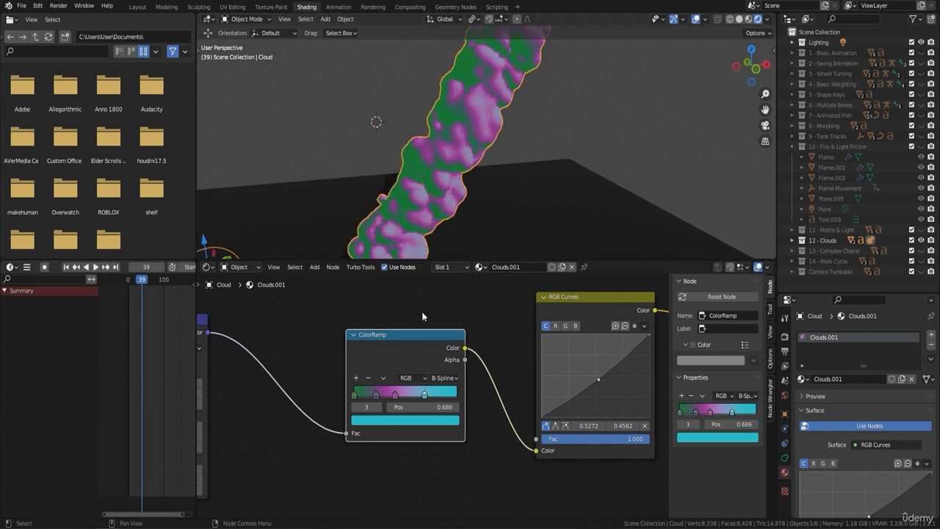
Set the last ColorRamp stop, at position 0.686, to pure white at full brightness
{"action": "double_click", "coordinate": [422, 420]}
{"action": "left_click", "coordinate": [395, 421]}
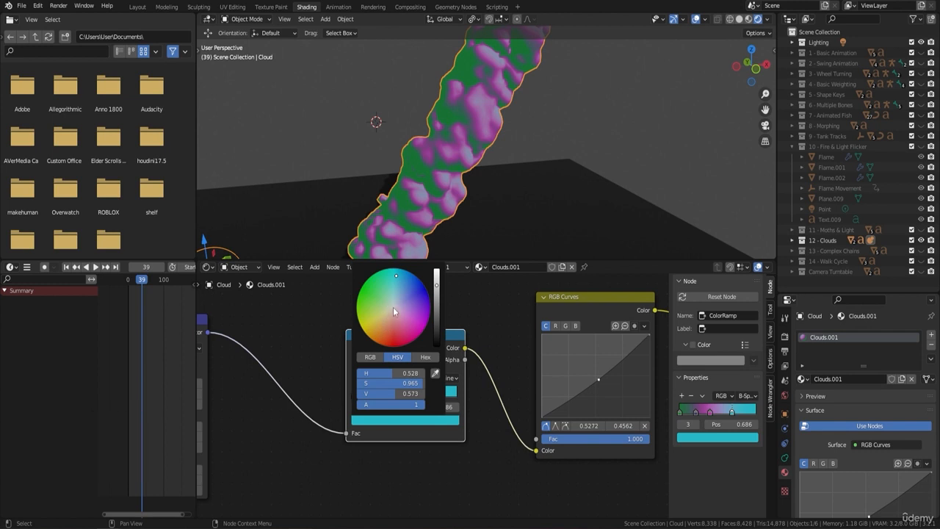
{"action": "left_click", "coordinate": [392, 306]}
{"action": "left_click_drag", "start_coordinate": [437, 284], "coordinate": [436, 270]}
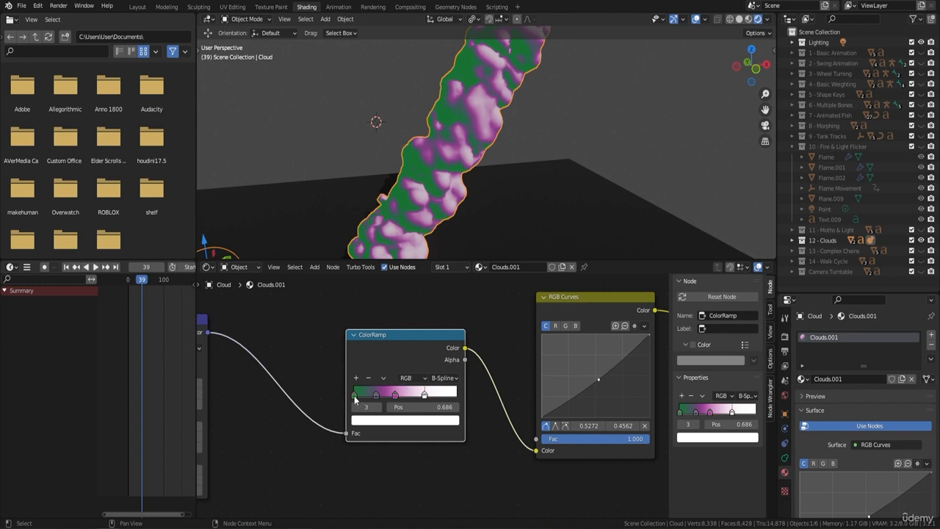
Change the first ColorRamp stop, at position 0.000, to a dark desaturated grey with a brightness value of about 0.251
{"action": "left_click", "coordinate": [354, 396]}
{"action": "left_click", "coordinate": [392, 419]}
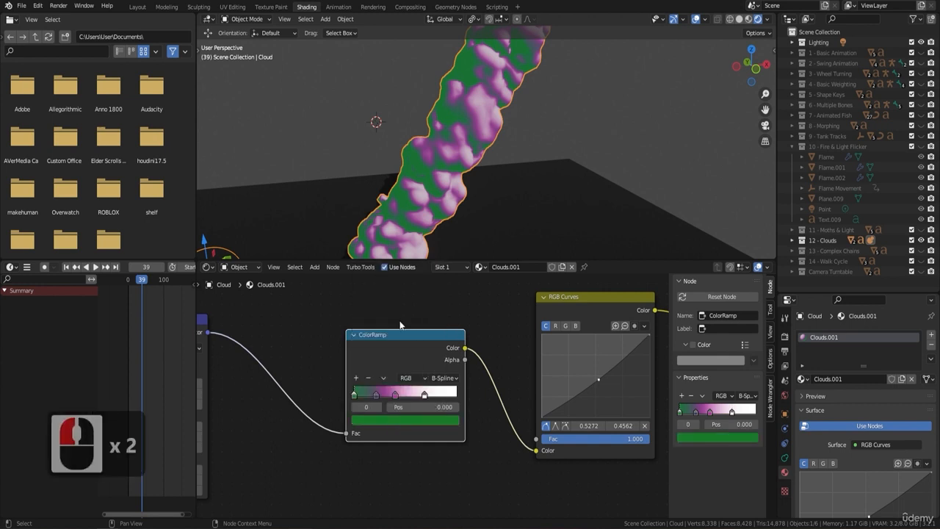
{"action": "left_click", "coordinate": [387, 421]}
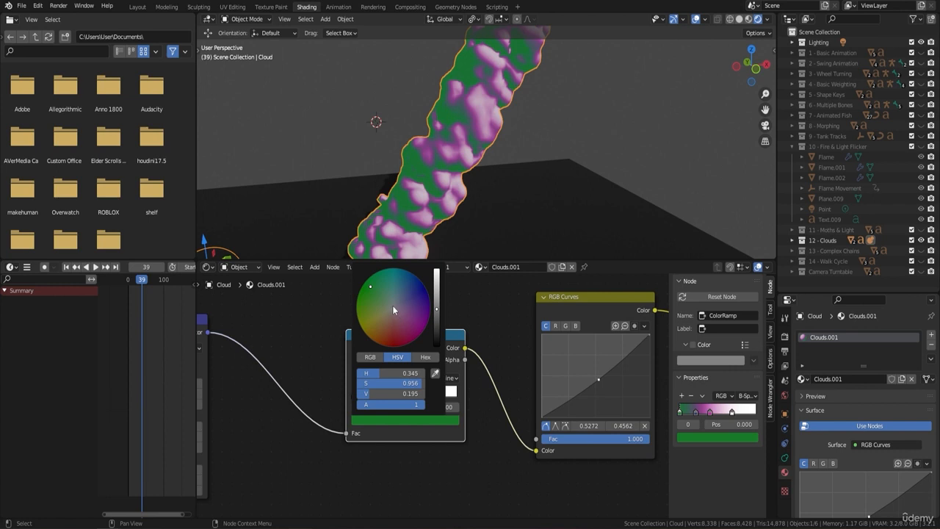
{"action": "left_click", "coordinate": [393, 306]}
{"action": "left_click_drag", "start_coordinate": [393, 306], "coordinate": [437, 310]}
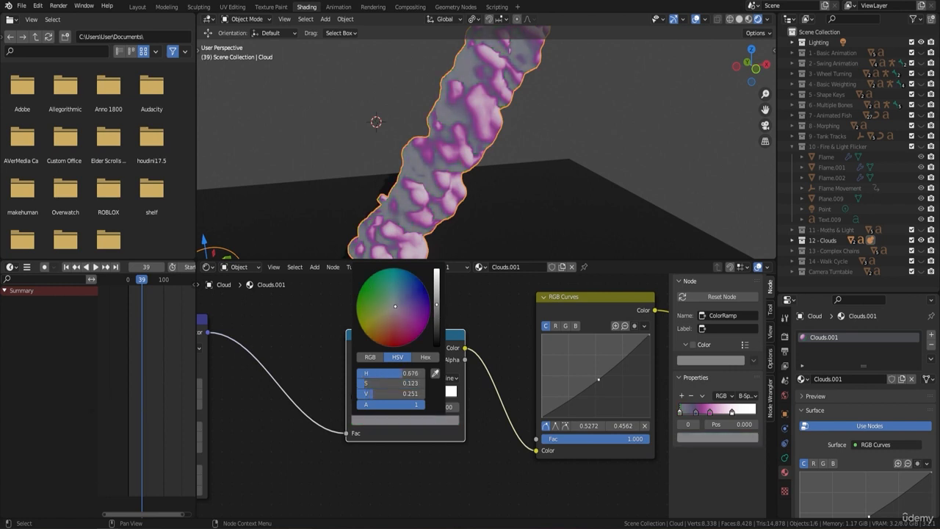
Change the second ColorRamp stop, at position 0.214, to a neutral grey with saturation about 0.062 and value about 0.212
{"action": "left_click", "coordinate": [376, 396]}
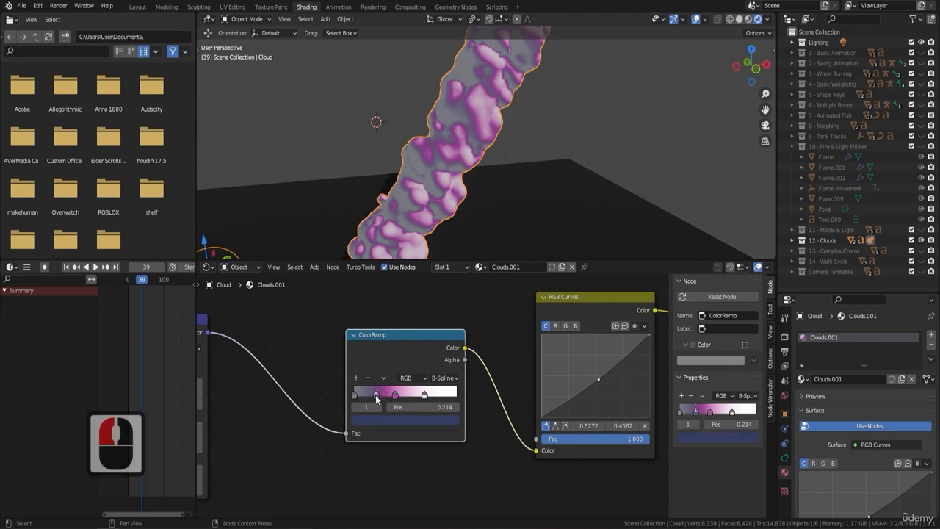
{"action": "left_click", "coordinate": [393, 424]}
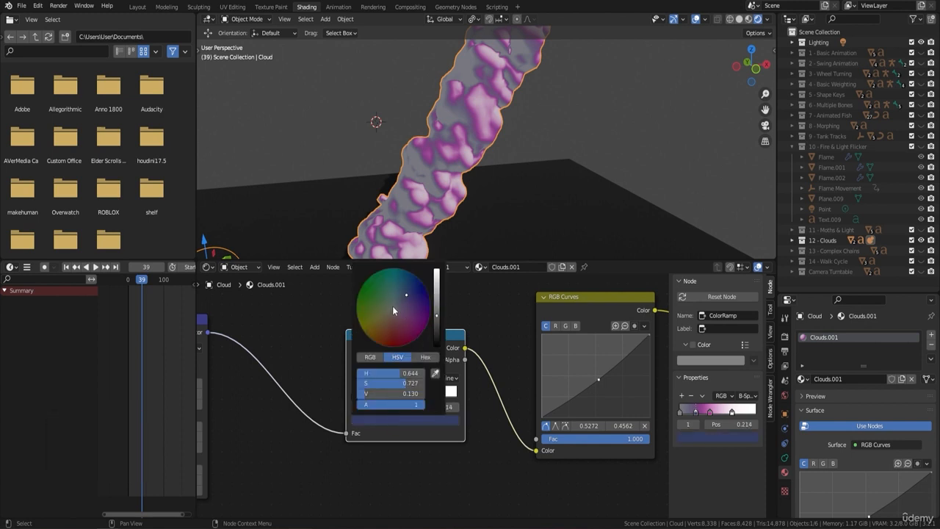
{"action": "left_click", "coordinate": [392, 305]}
{"action": "left_click_drag", "start_coordinate": [438, 317], "coordinate": [437, 308]}
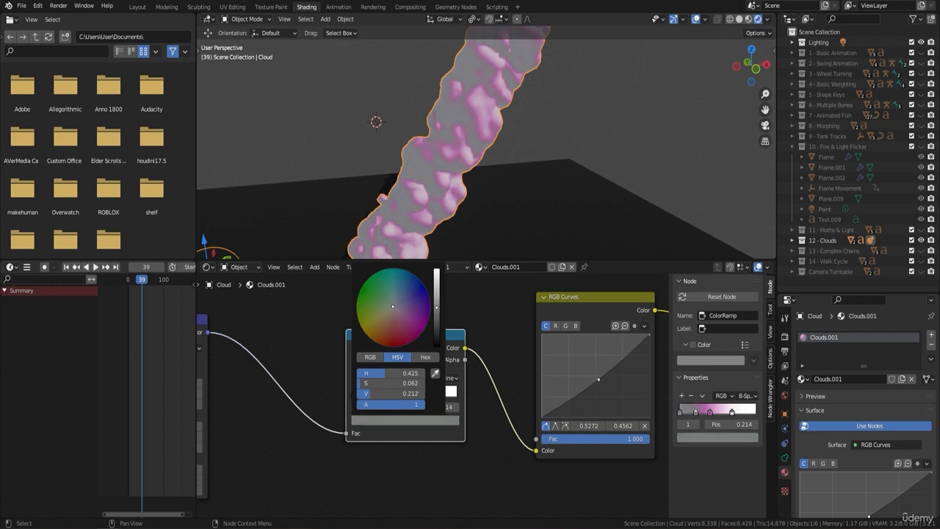
Turn the third ColorRamp stop, at position 0.400, into a nearly white light grey and view the whole smoke column
{"action": "left_click", "coordinate": [396, 396]}
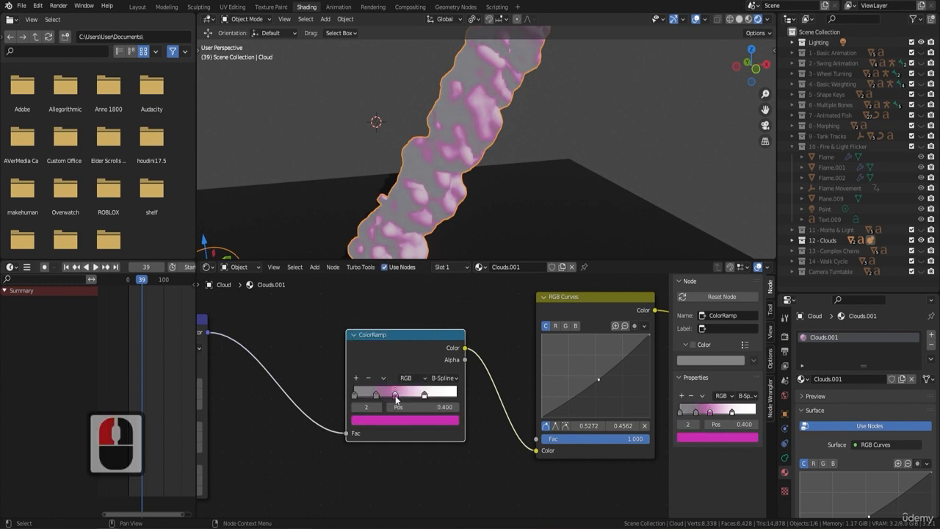
{"action": "left_click", "coordinate": [399, 420]}
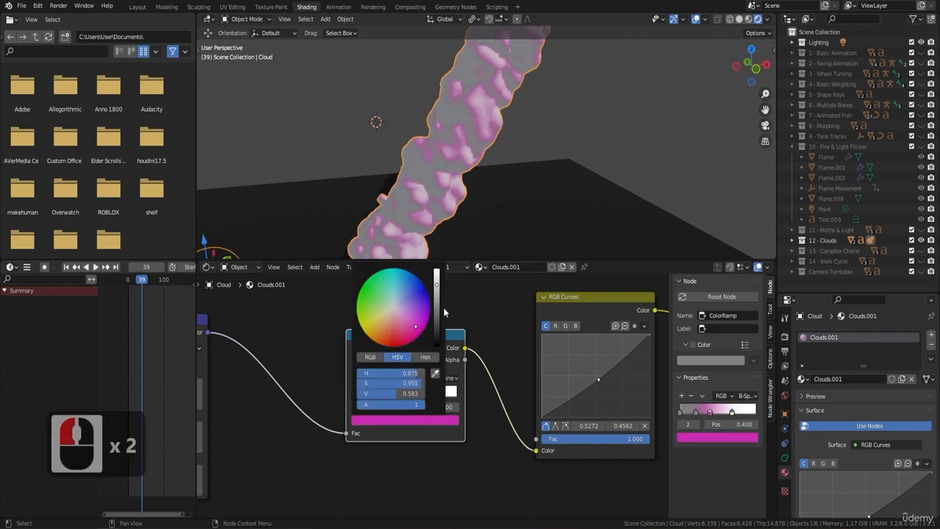
{"action": "left_click", "coordinate": [393, 306]}
{"action": "scroll", "coordinate": [481, 173], "scroll_direction": "down", "scroll_amount": 3}
{"action": "middle_click_drag", "start_coordinate": [482, 172], "coordinate": [464, 178]}
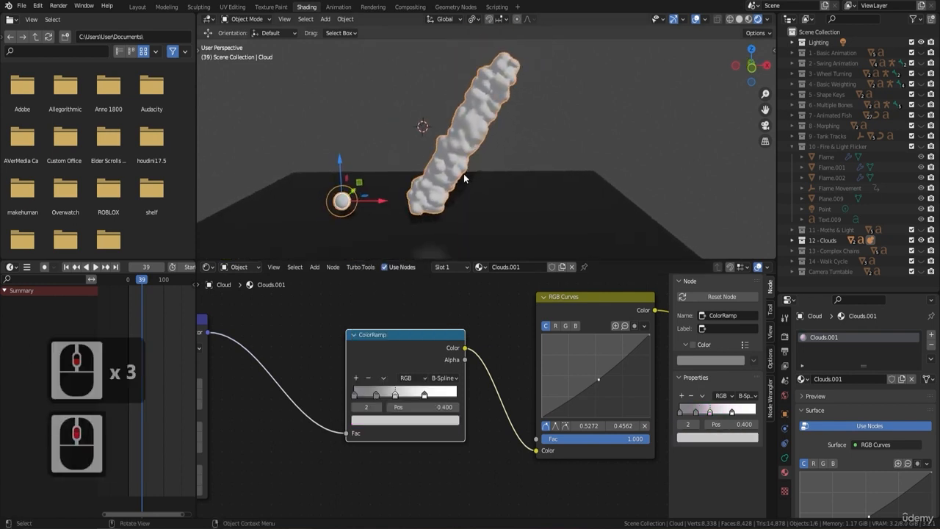
Play the animation to inspect the grey-shaded smoke up close, and stop playback
{"action": "key", "text": "space"}
{"action": "scroll", "coordinate": [473, 177], "scroll_direction": "up", "scroll_amount": 4}
{"action": "middle_click_drag", "start_coordinate": [530, 171], "coordinate": [541, 108]}
{"action": "scroll", "coordinate": [542, 142], "scroll_direction": "down", "scroll_amount": 2}
{"action": "scroll", "coordinate": [541, 108], "scroll_direction": "up", "scroll_amount": 2}
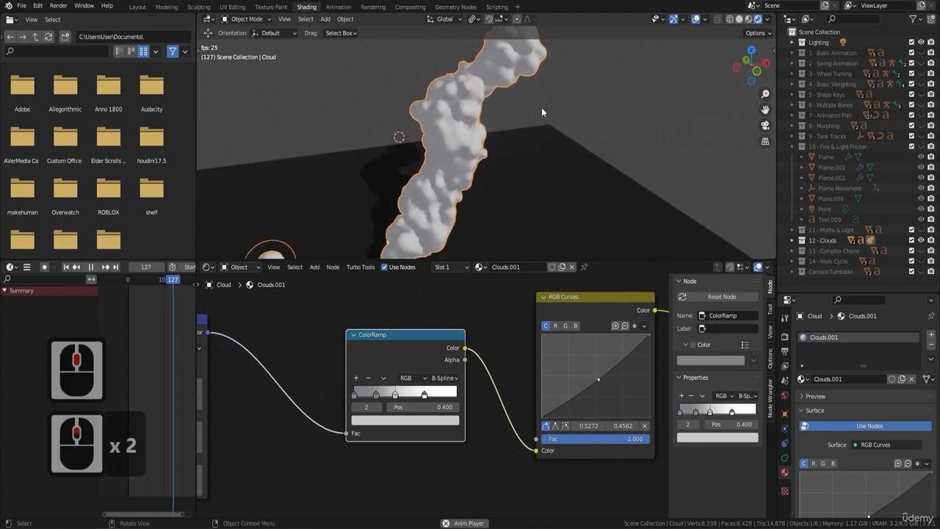
{"action": "key", "text": "space"}
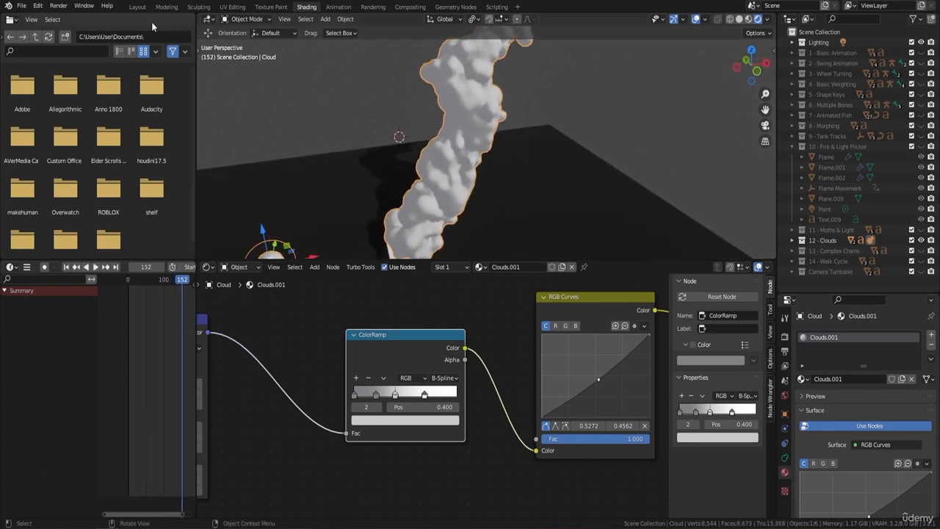
Switch to the Modeling workspace and put the Cloud metaball back in Object Mode, with the whole Clouds scene in view
{"action": "left_click", "coordinate": [167, 6]}
{"action": "scroll", "coordinate": [389, 183], "scroll_direction": "down", "scroll_amount": 13}
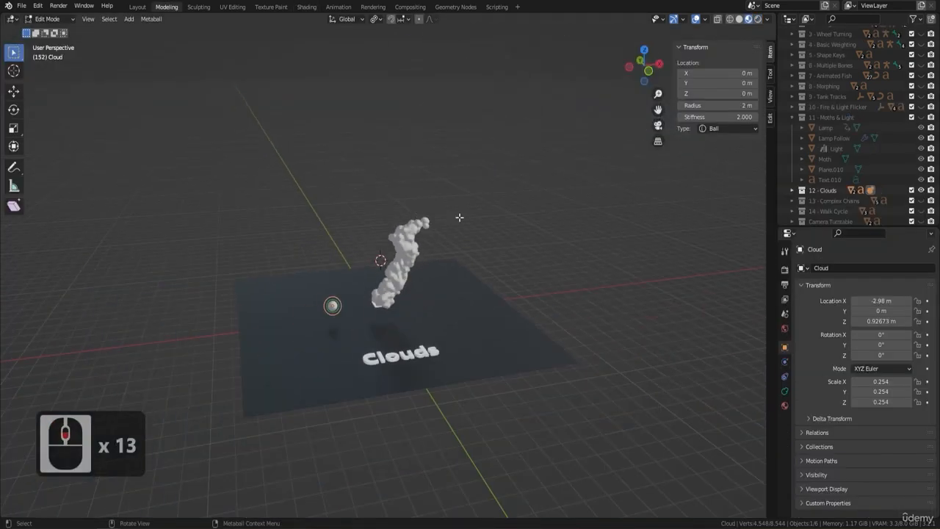
{"action": "middle_click_drag", "start_coordinate": [460, 217], "coordinate": [434, 234]}
{"action": "key", "text": "Tab"}
{"action": "middle_click_drag", "start_coordinate": [362, 221], "coordinate": [401, 203]}
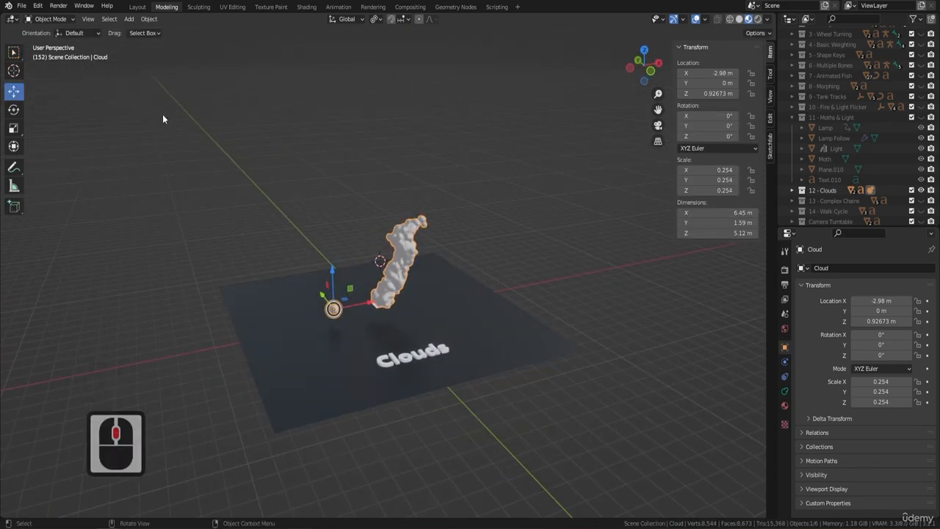
Save the Blender file under its existing name
{"action": "left_click", "coordinate": [22, 6]}
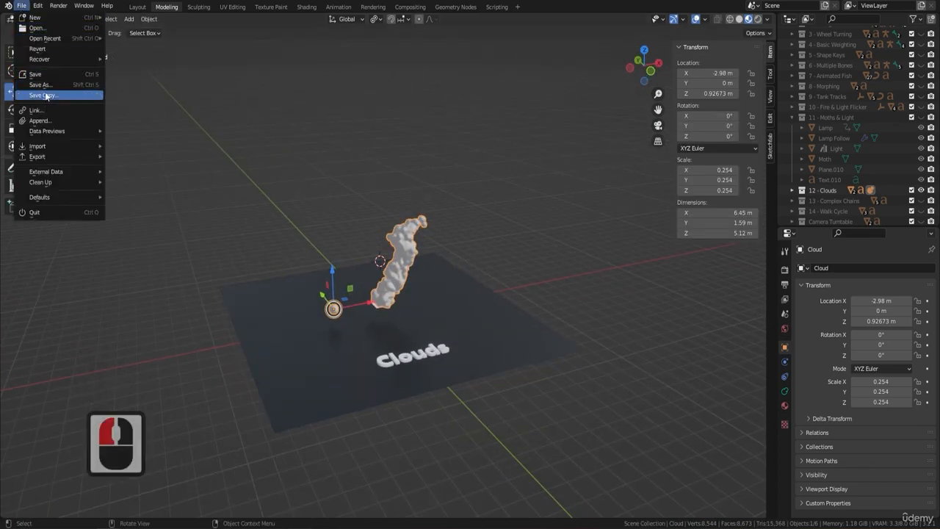
{"action": "left_click", "coordinate": [49, 78]}
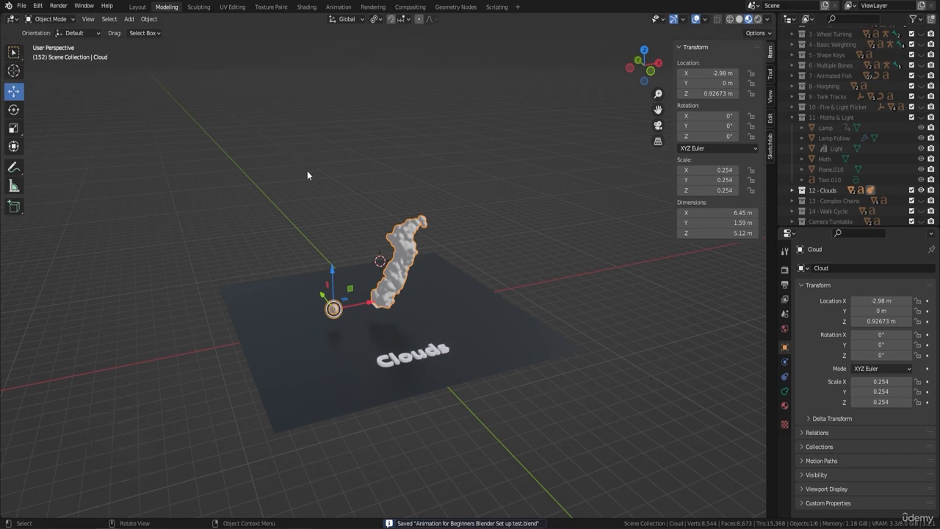
{"action": "key", "text": "F9"}
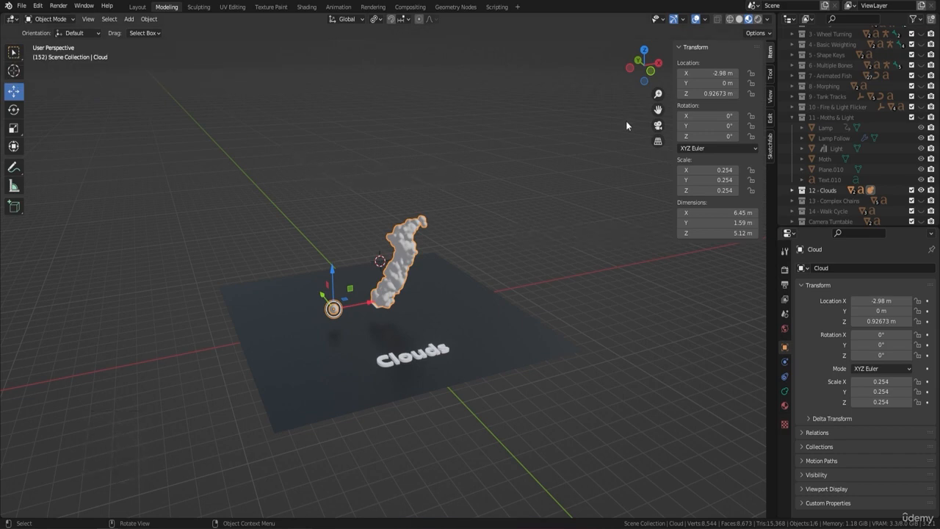
Collapse the 11 - Moths & Light collection, hide 12 - Clouds, and show 13 - Complex Chains with its tower framed up close
{"action": "left_click", "coordinate": [791, 118]}
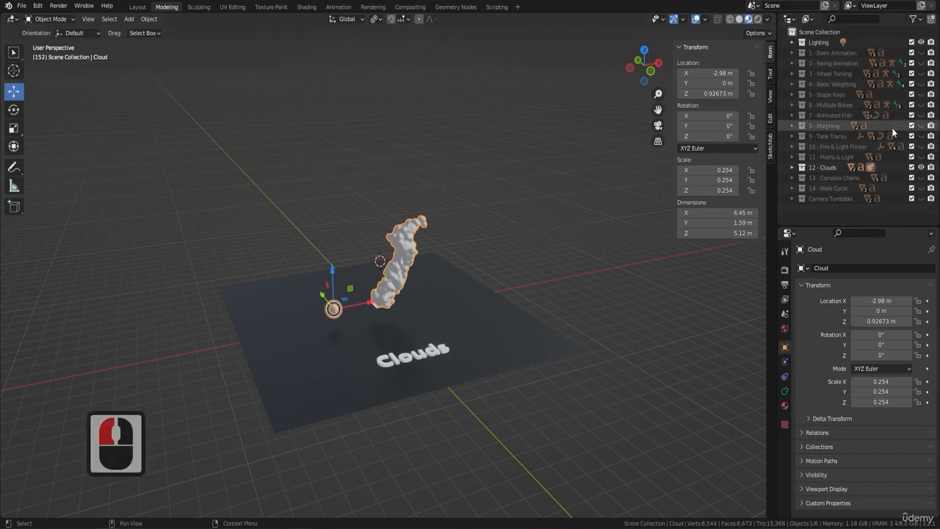
{"action": "left_click", "coordinate": [921, 167]}
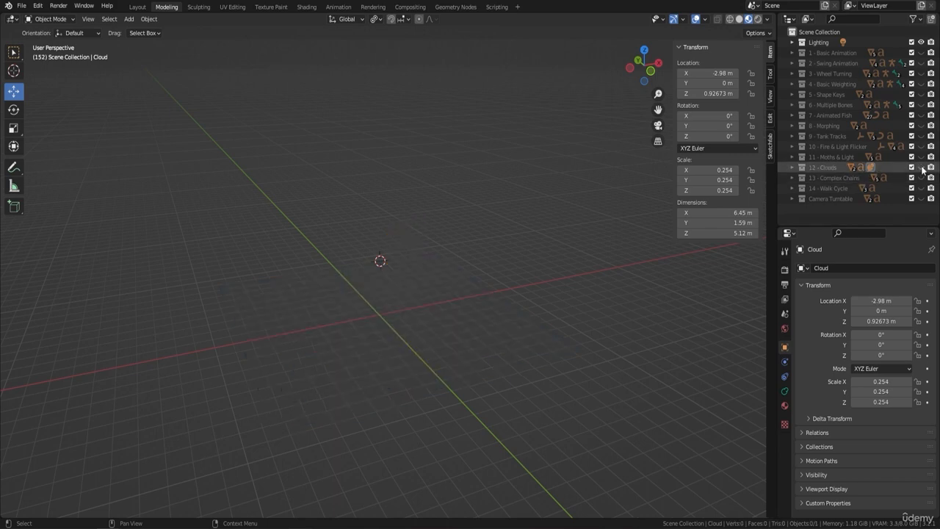
{"action": "left_click", "coordinate": [921, 177]}
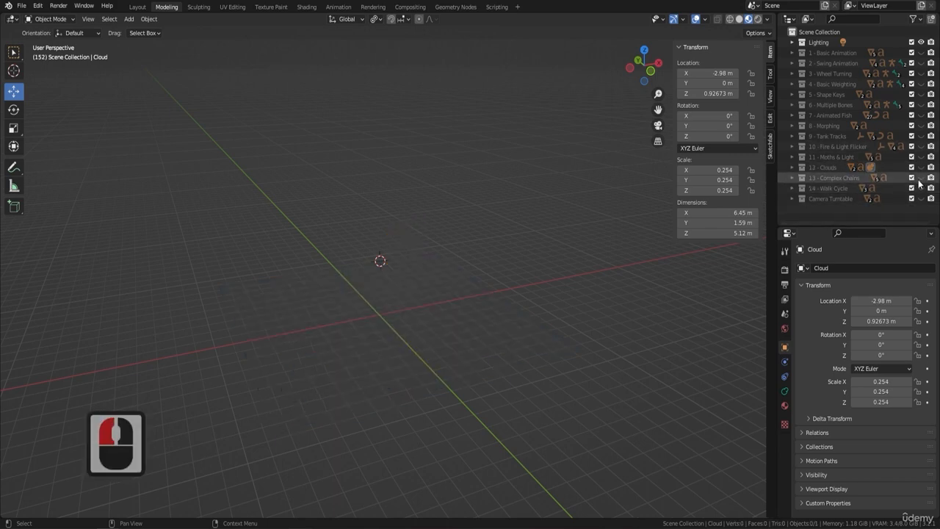
{"action": "middle_click_drag", "start_coordinate": [494, 173], "coordinate": [423, 185]}
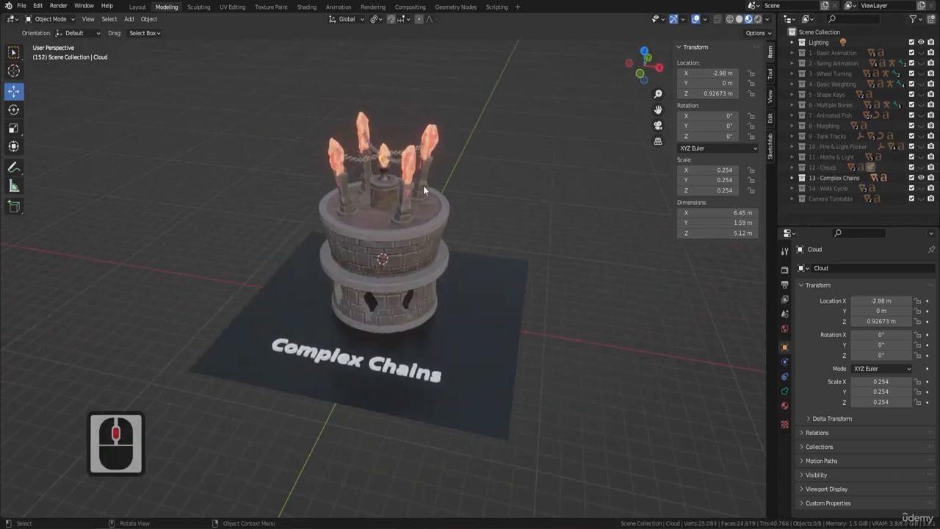
{"action": "scroll", "coordinate": [458, 147], "scroll_direction": "up", "scroll_amount": 5}
{"action": "middle_click_drag", "start_coordinate": [458, 147], "coordinate": [343, 215], "text": "shift"}
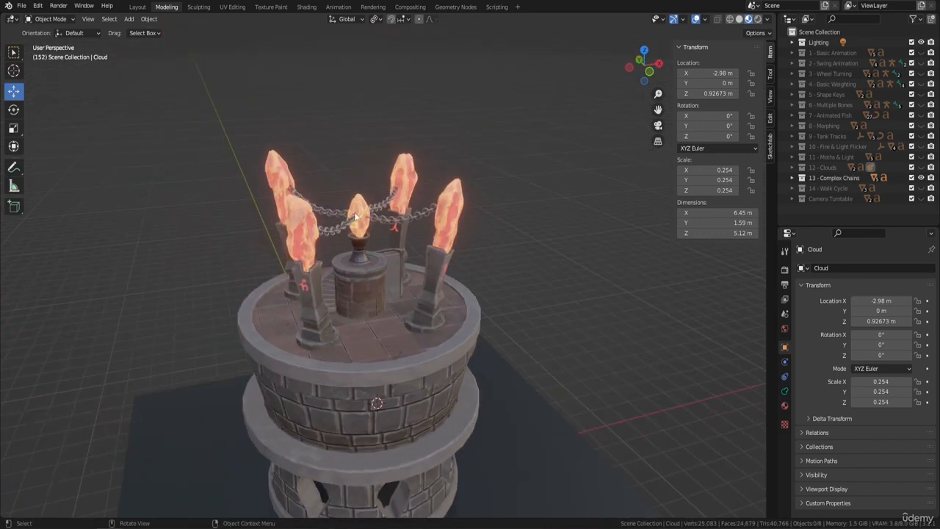